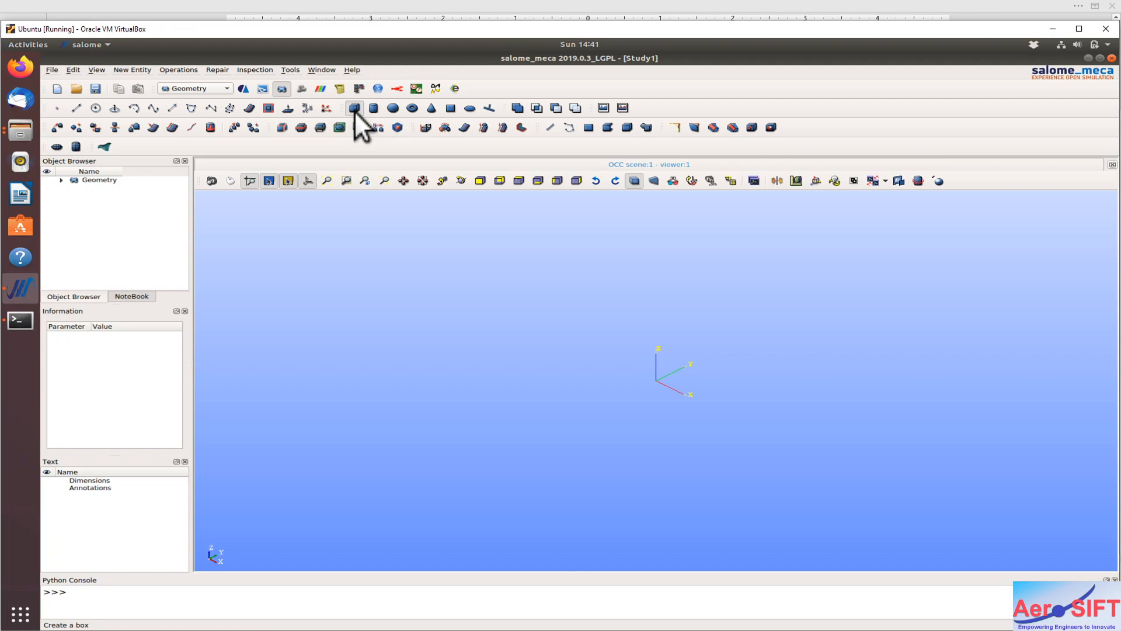
Create a box at the origin with Dx 200, Dy 20 and Dz 4
left_click(354, 109)
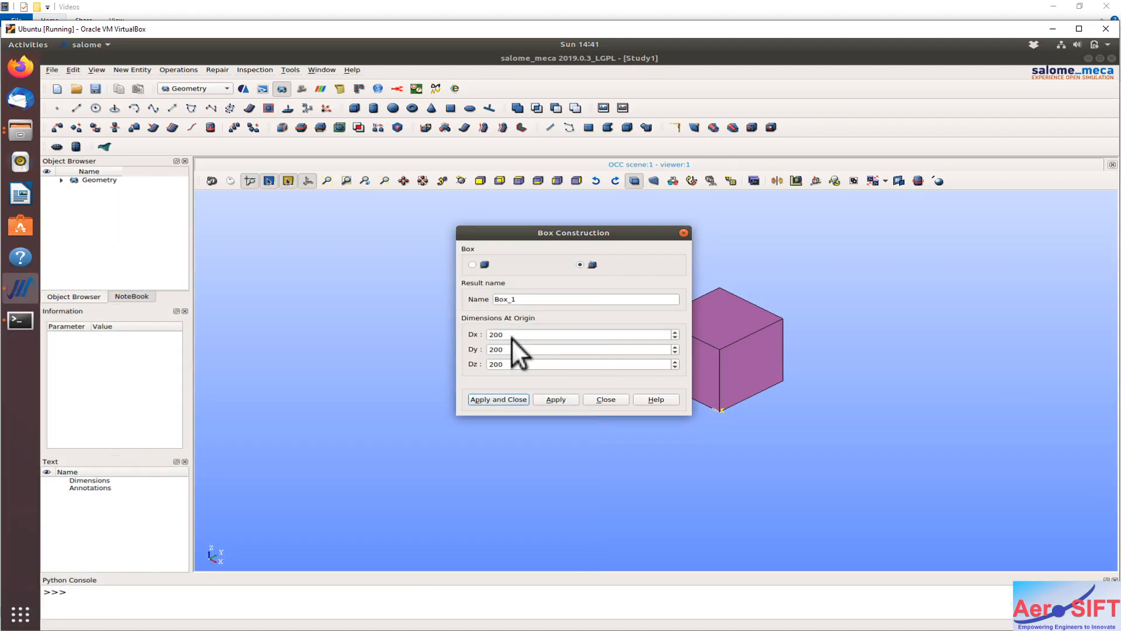
left_click(512, 337)
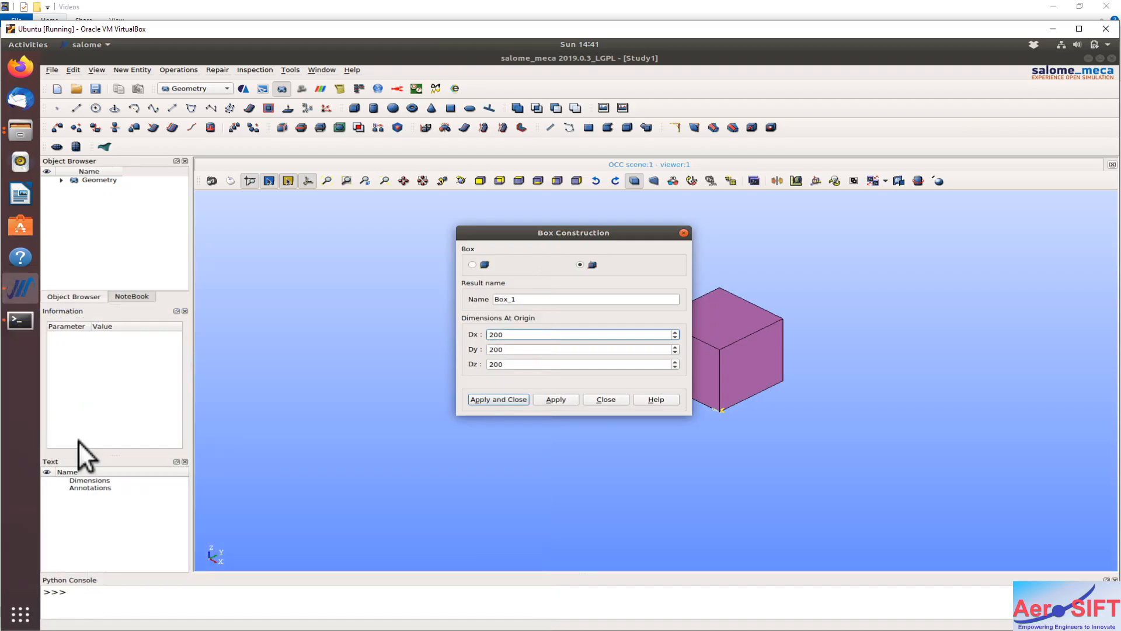
left_click(519, 349)
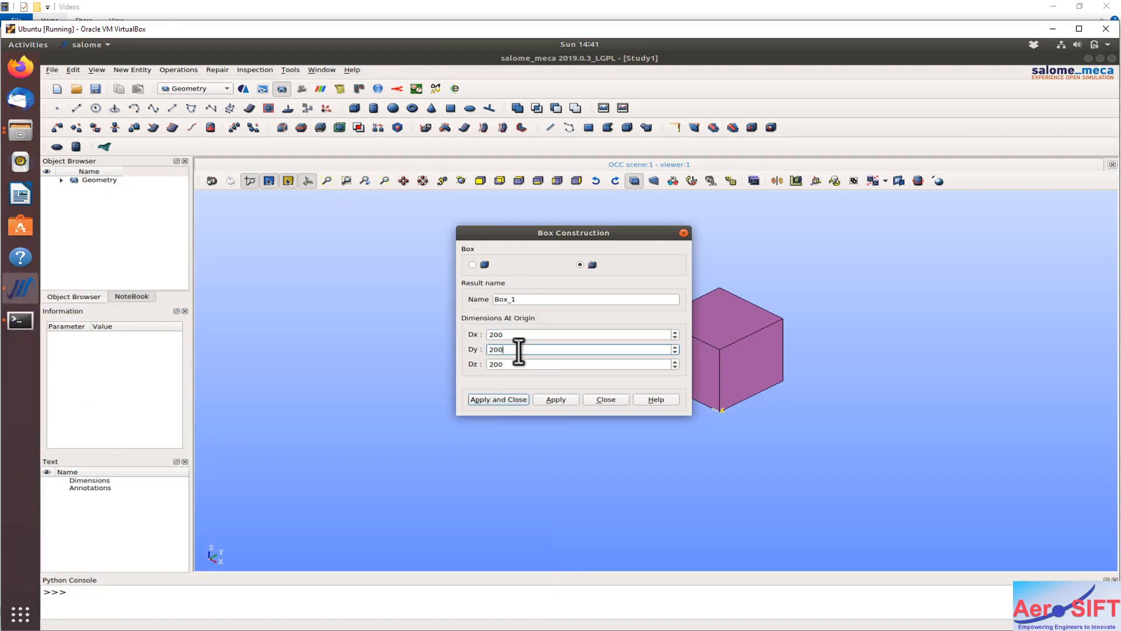
key("BackSpace")
key("Tab")
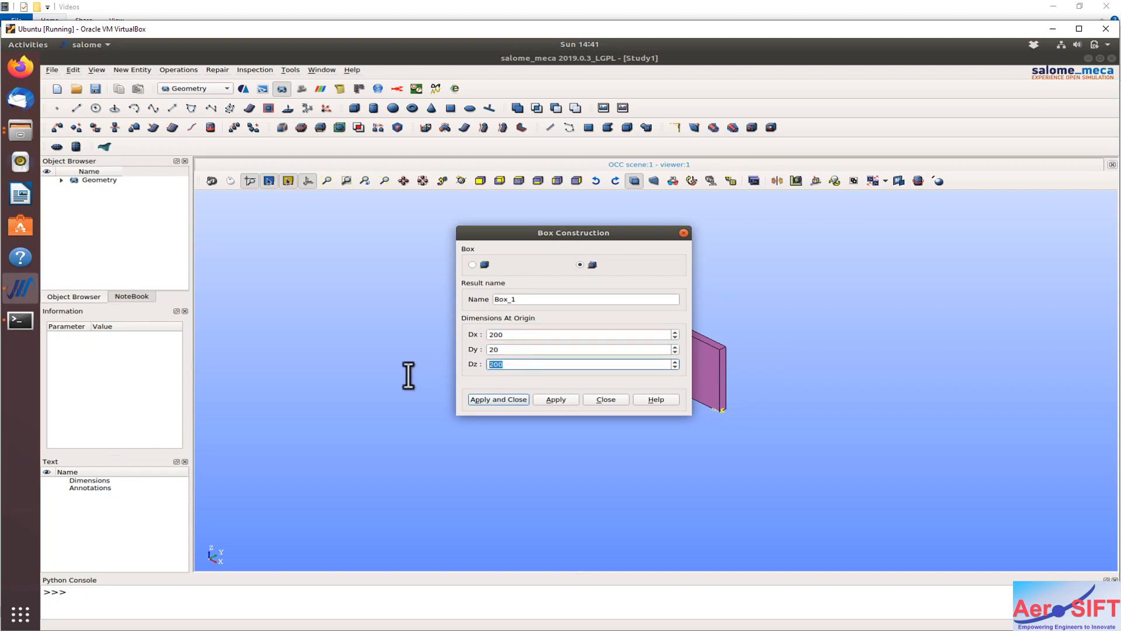
type("4")
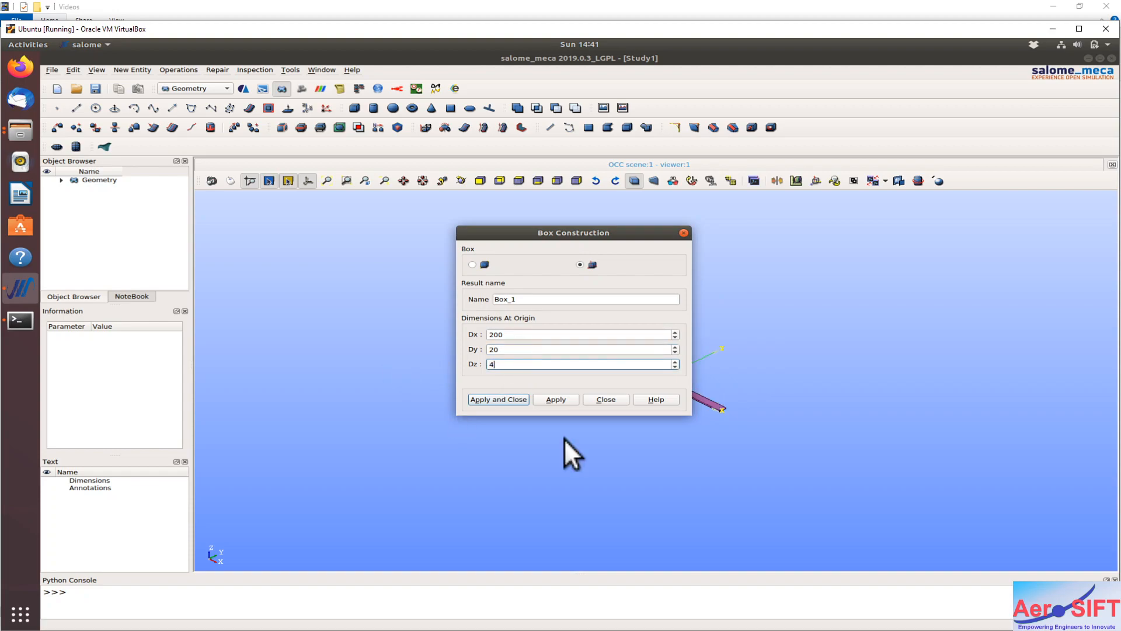
left_click(489, 400)
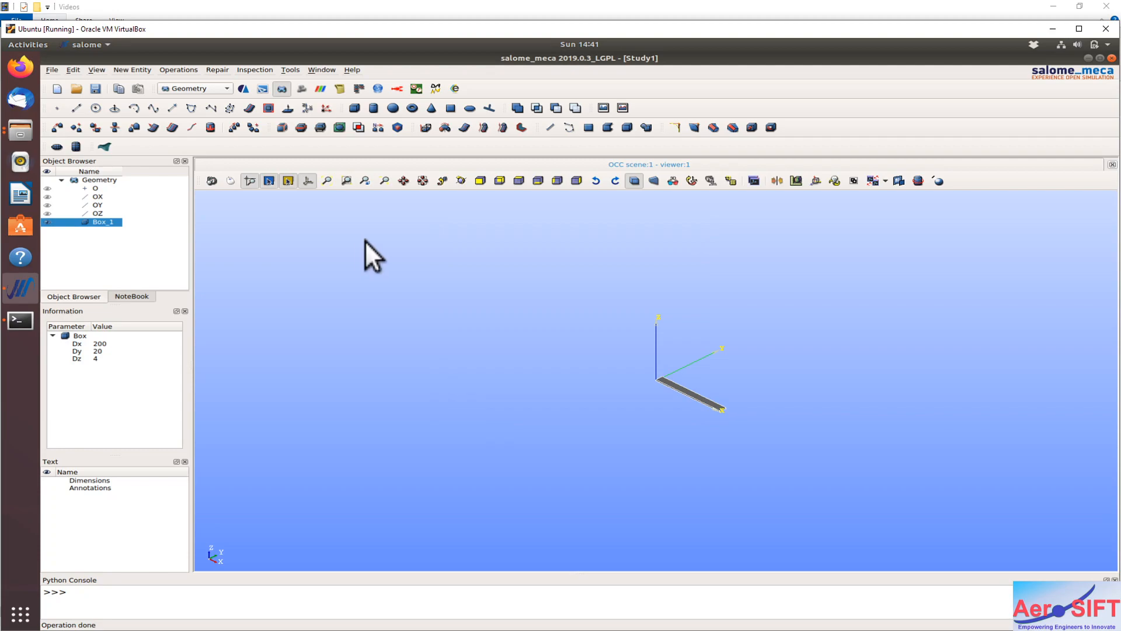
Create a solid-type group named Plate3d on Box_1 containing all of its solids
left_click(326, 183)
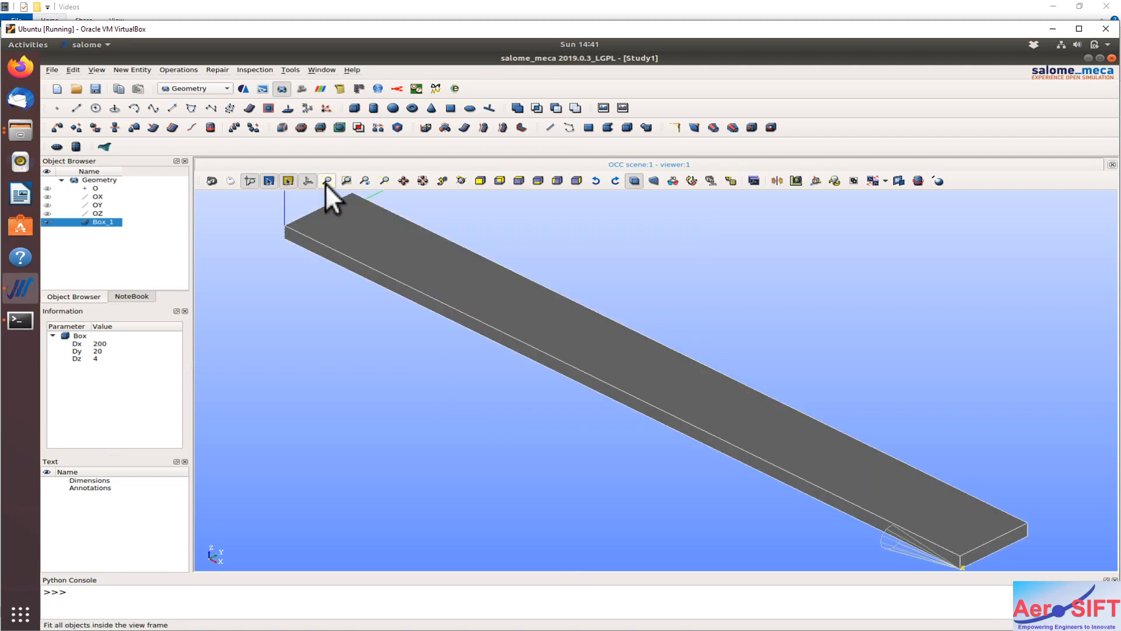
right_click(99, 223)
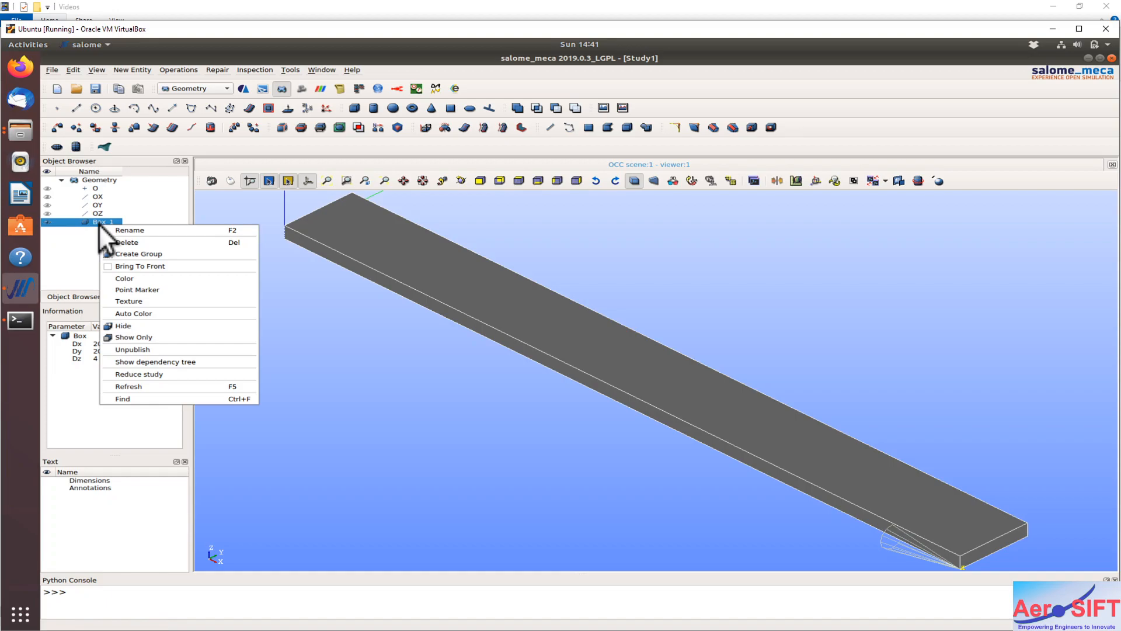
left_click(139, 256)
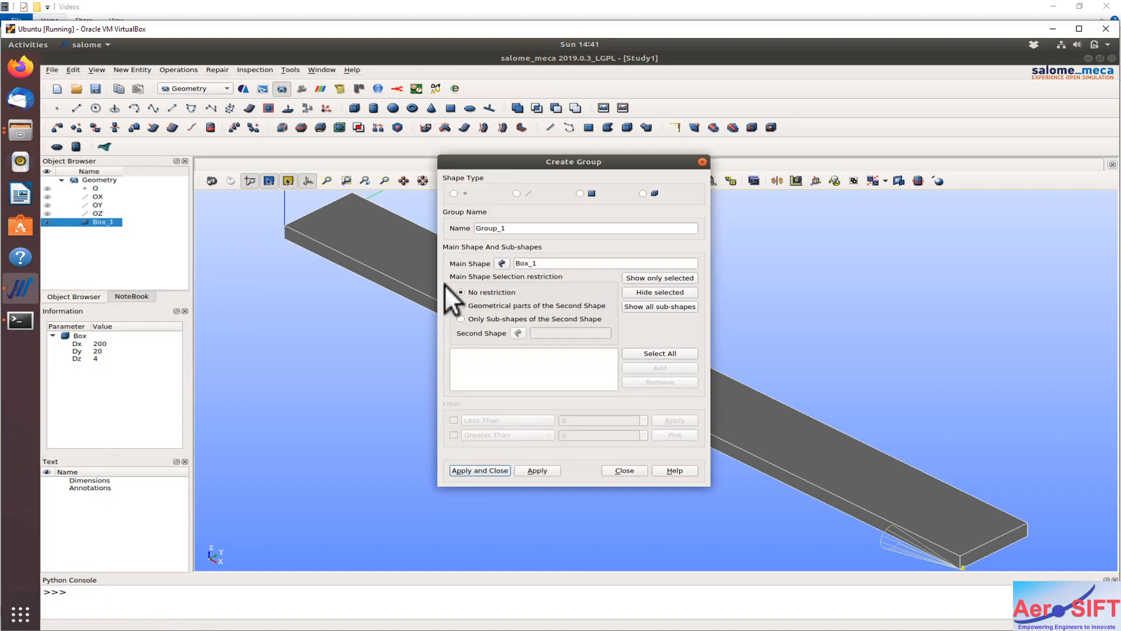
left_click(643, 193)
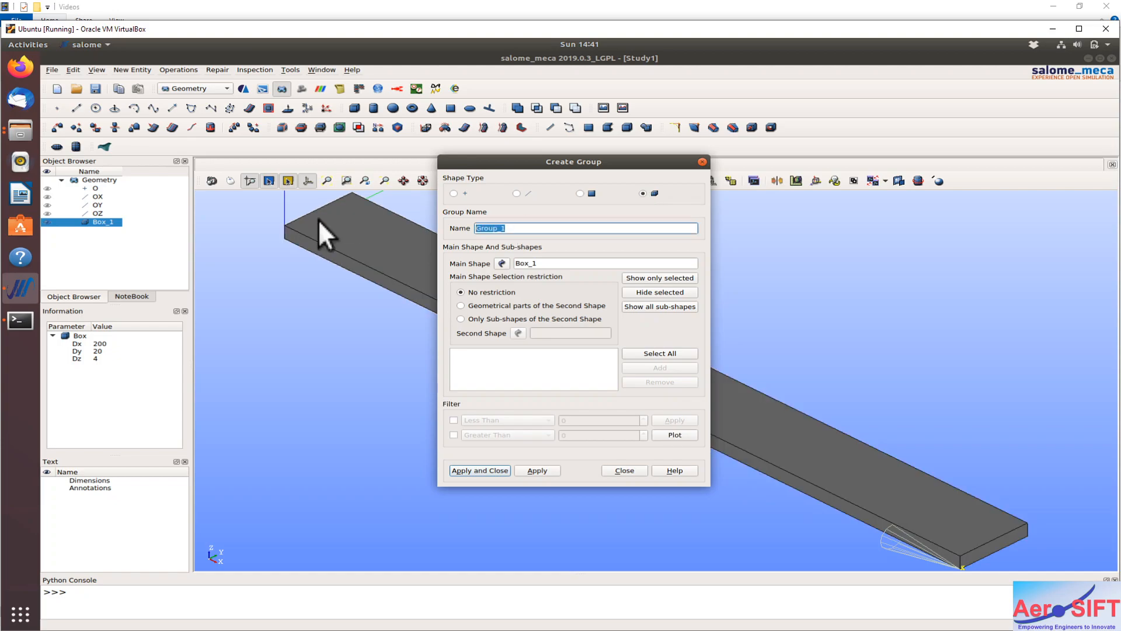
type("Elem")
key("BackSpace")
key("BackSpace")
key("BackSpace")
key("BackSpace")
type("Plate3d")
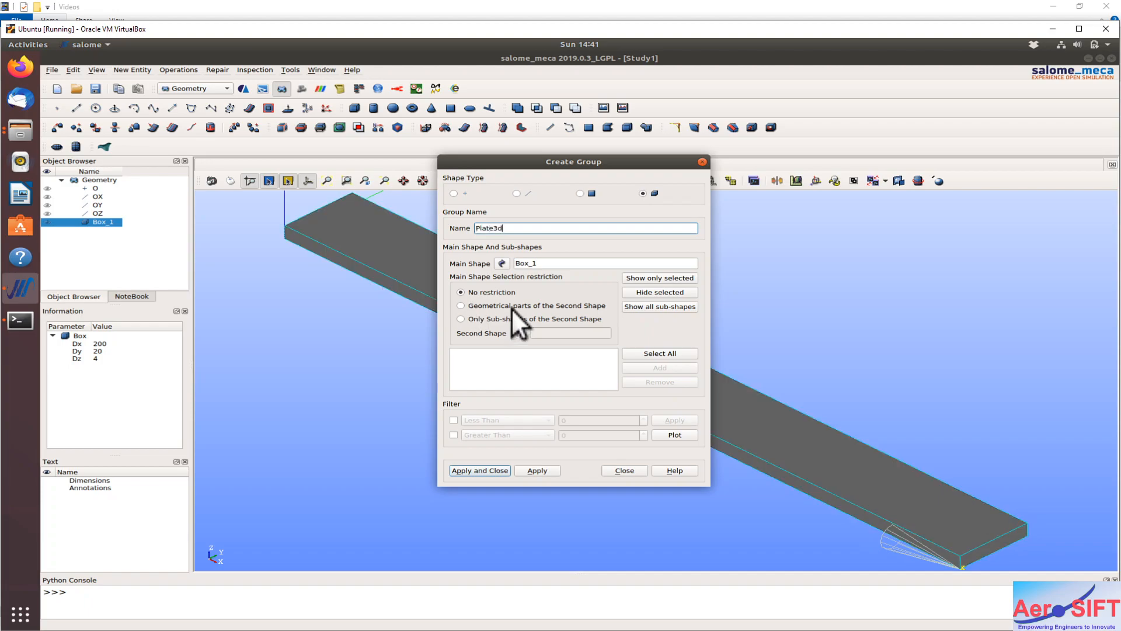
left_click(652, 354)
left_click(536, 472)
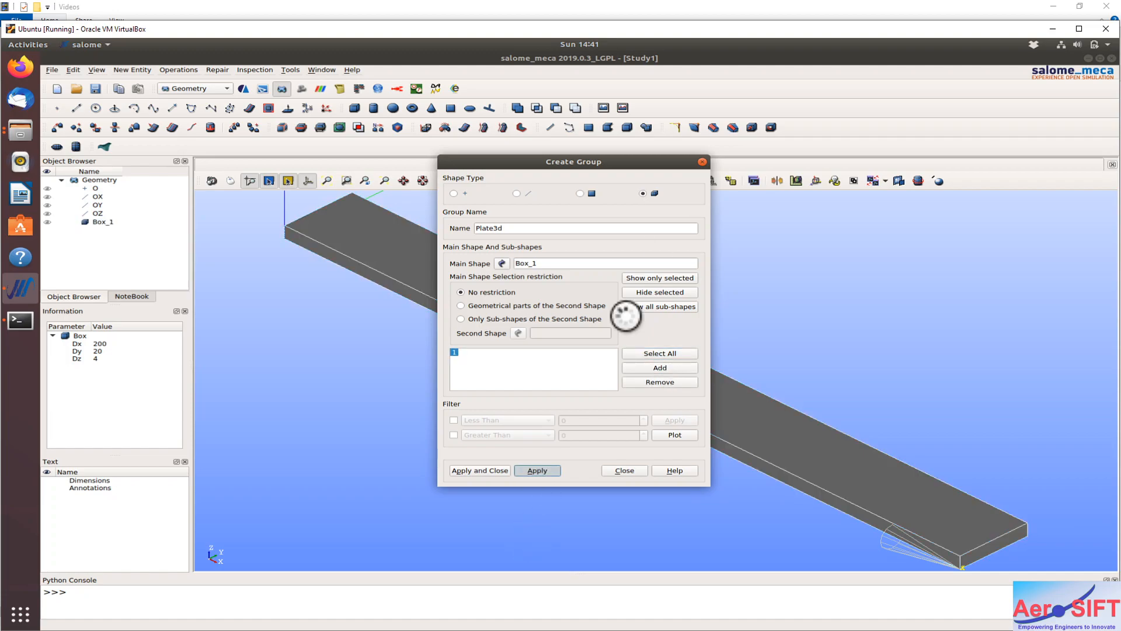
Create a face group named load_face on Box_1 from the end face farthest from the origin along X
left_click(579, 194)
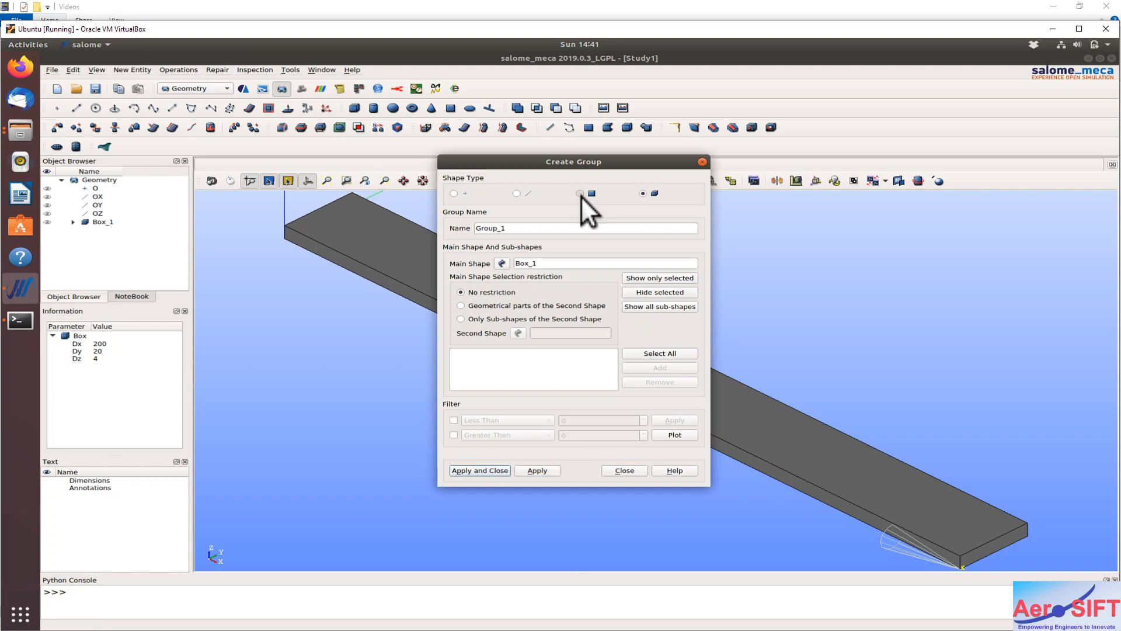
key("Tab")
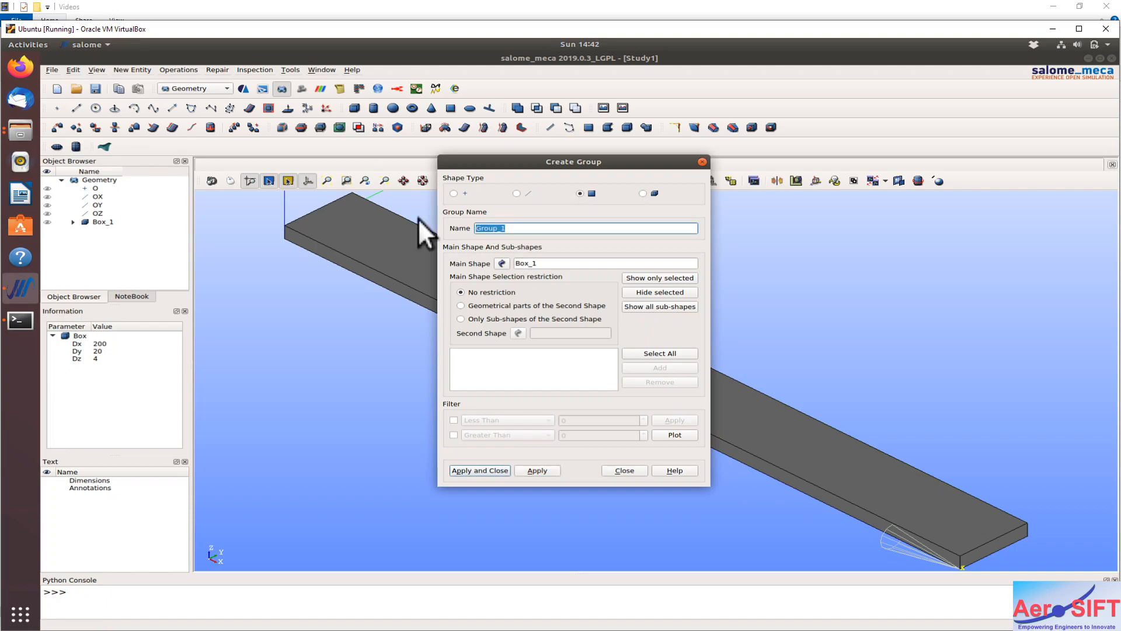
type("load_face")
left_click(510, 367)
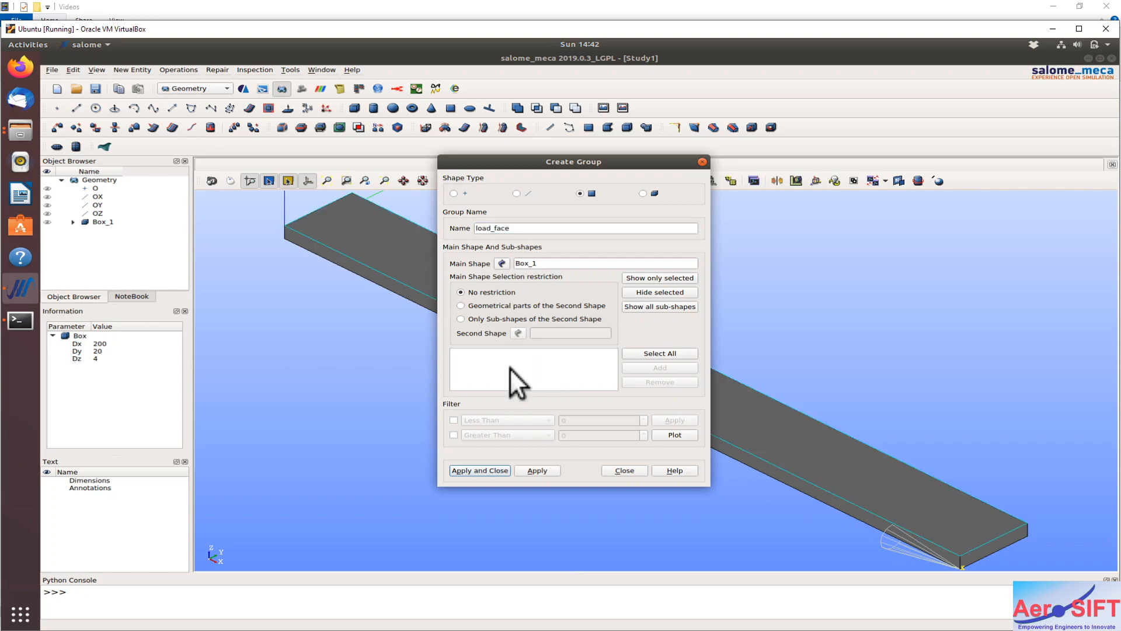
left_click(989, 545)
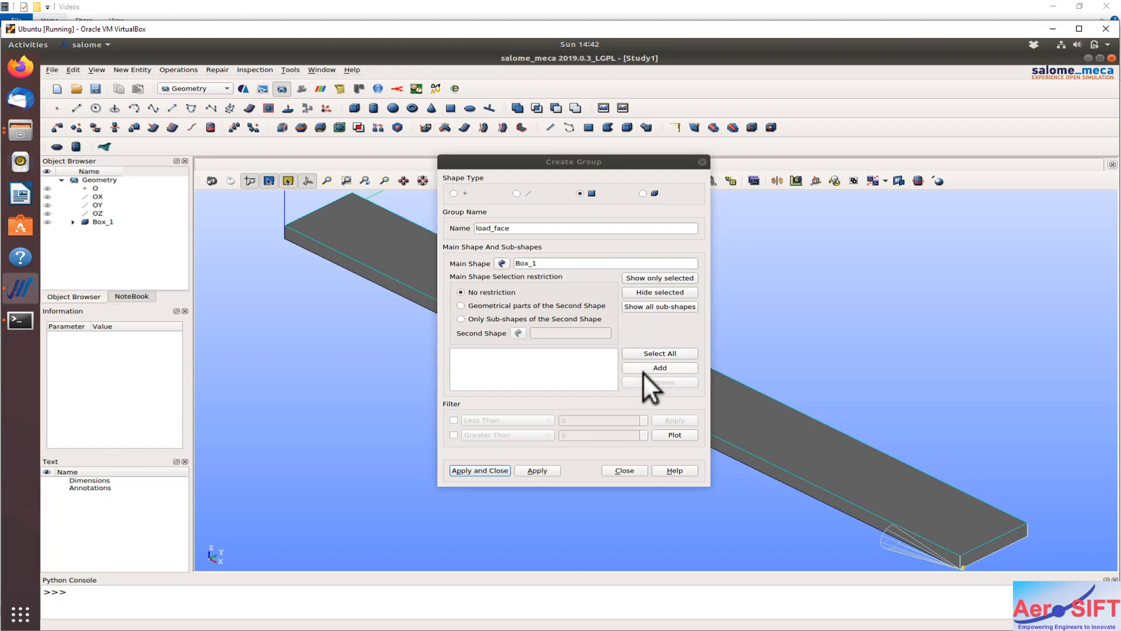
left_click(649, 368)
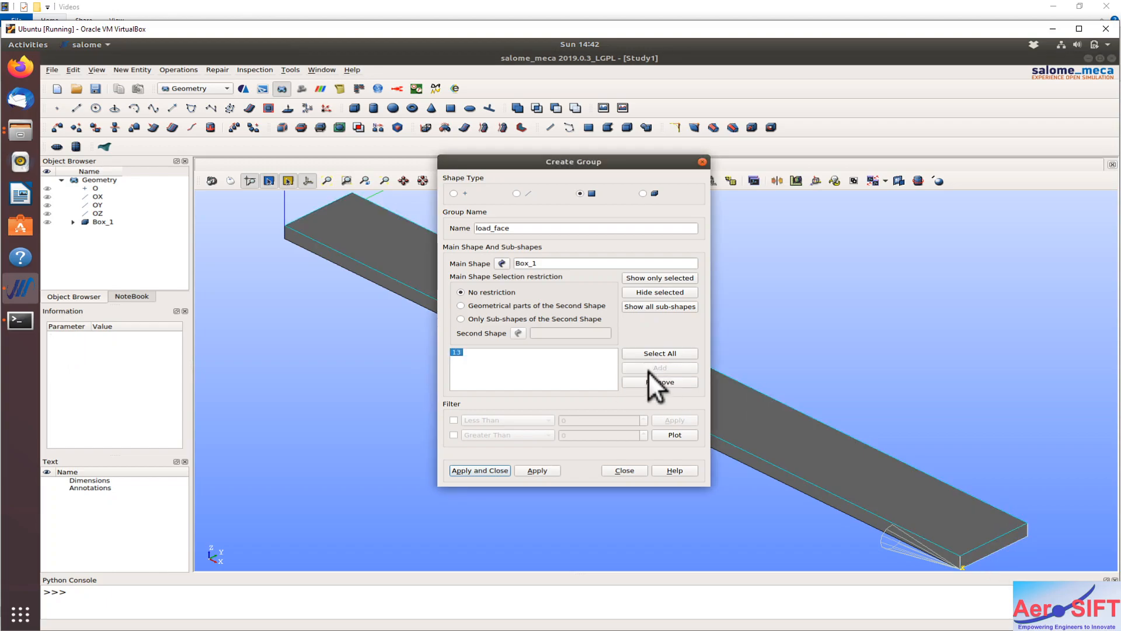
left_click(537, 471)
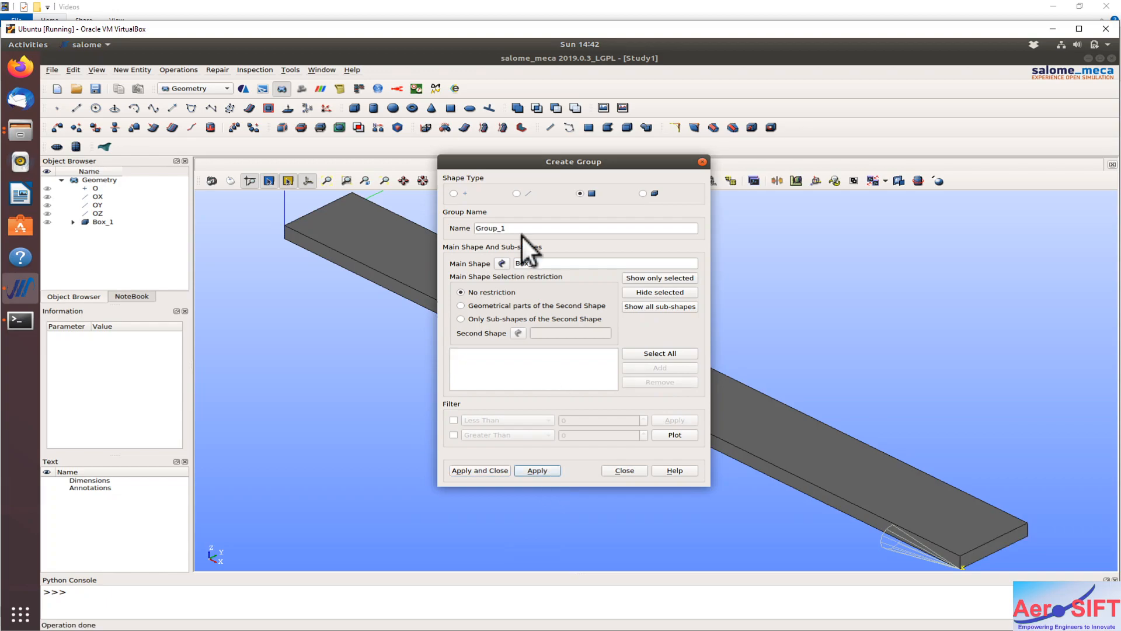
Create a face group named fixed_face on Box_1 from the end face at the origin
left_click(73, 223)
left_click_drag(517, 231, 373, 228)
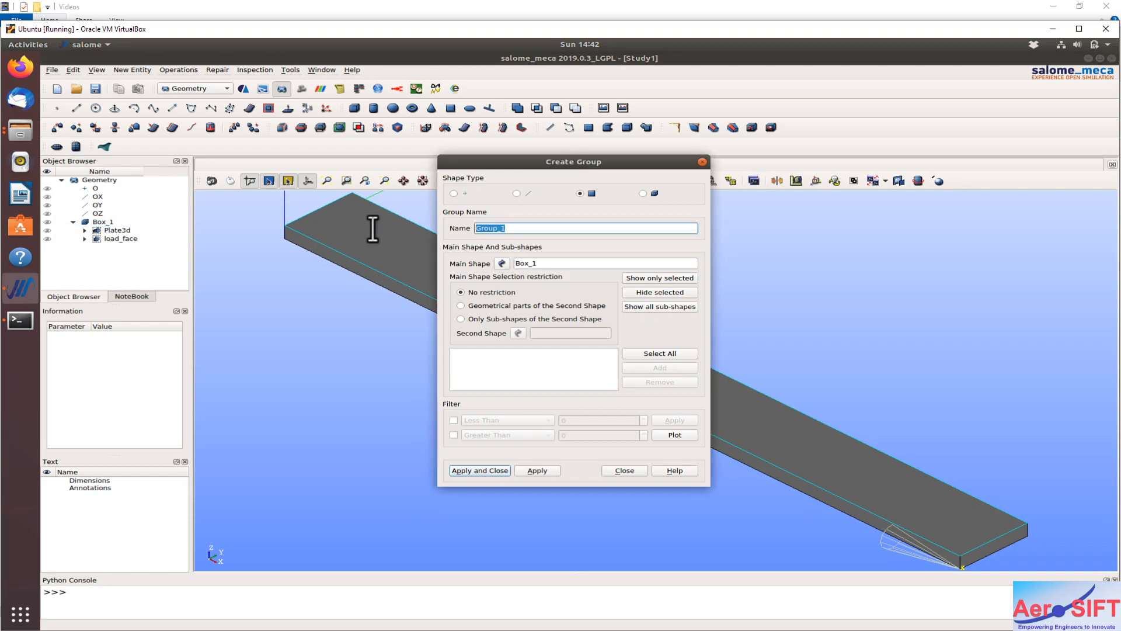
type("fixed_face")
left_click(483, 384)
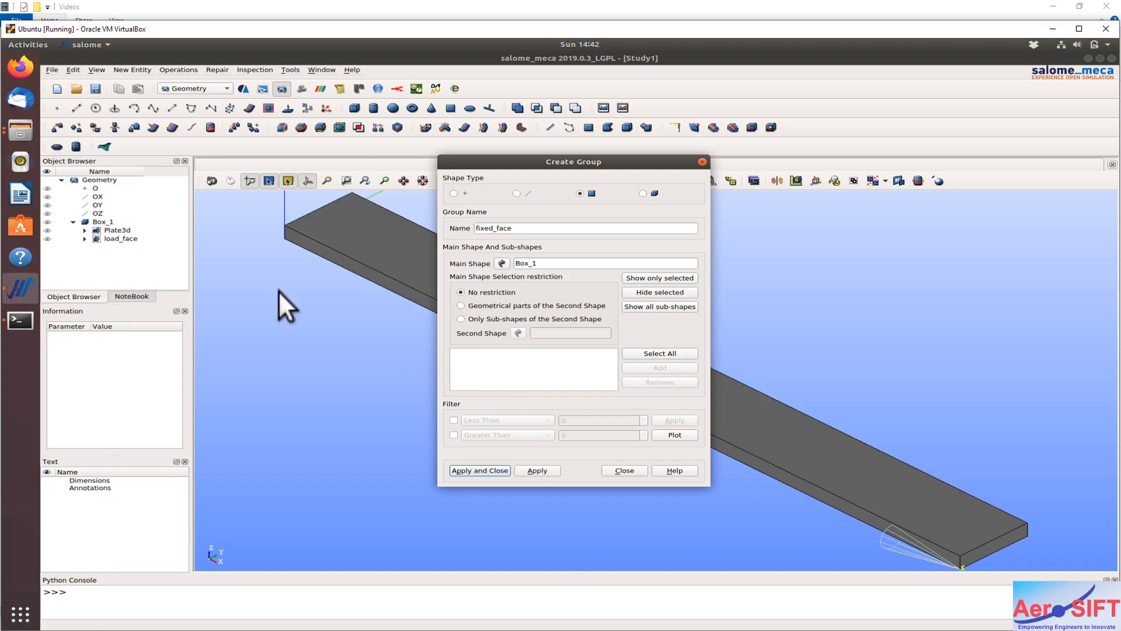
left_click_drag(278, 292, 300, 325, "ctrl")
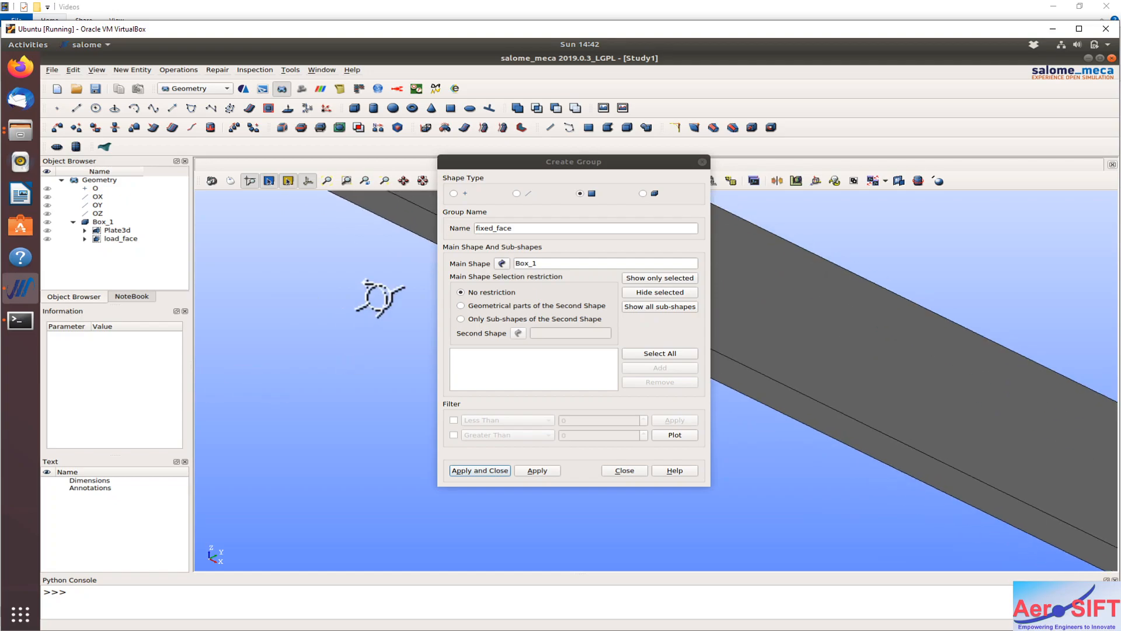
right_click_drag(379, 298, 643, 353, "ctrl")
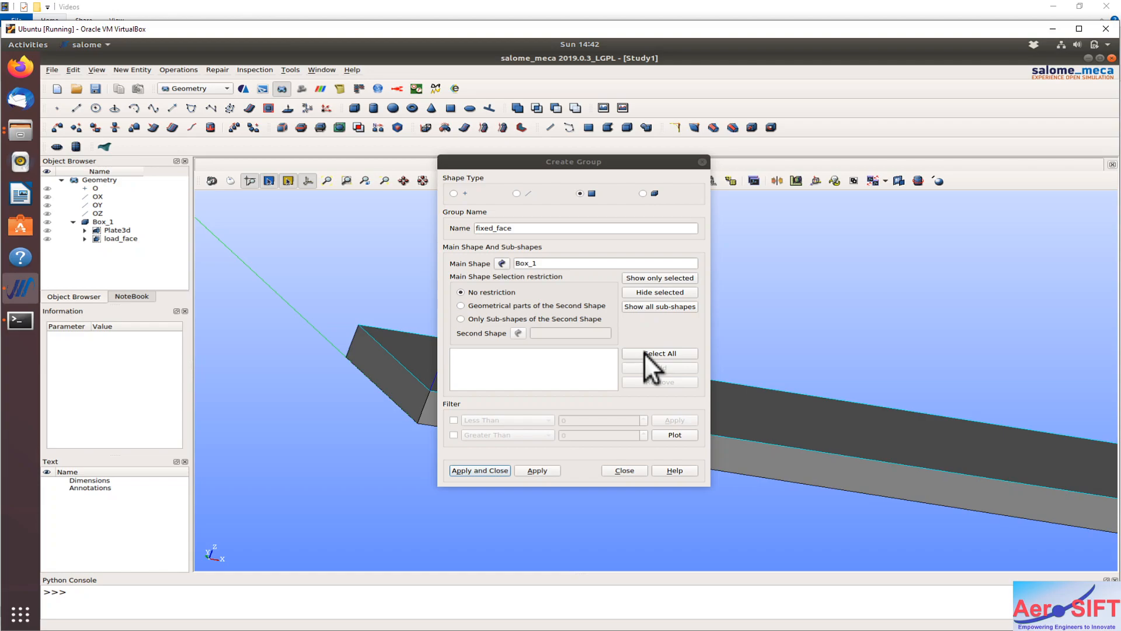
left_click(667, 369)
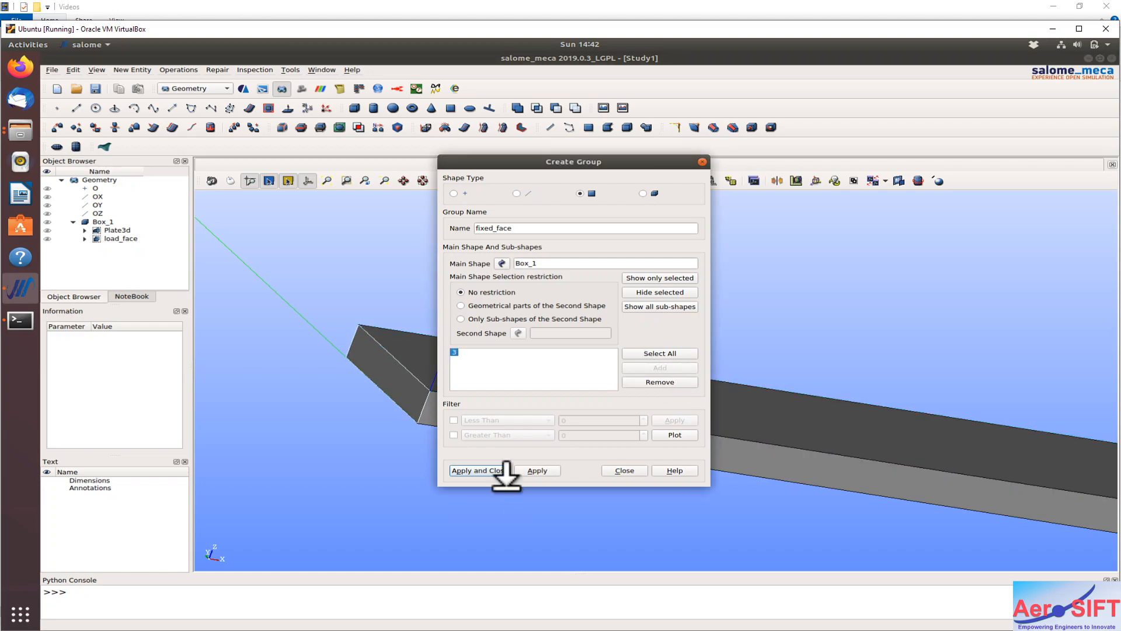
left_click(480, 471)
Toggle the display of the Plate3d and load_face groups to check them on the whole plate
left_click(48, 230)
left_click(48, 238)
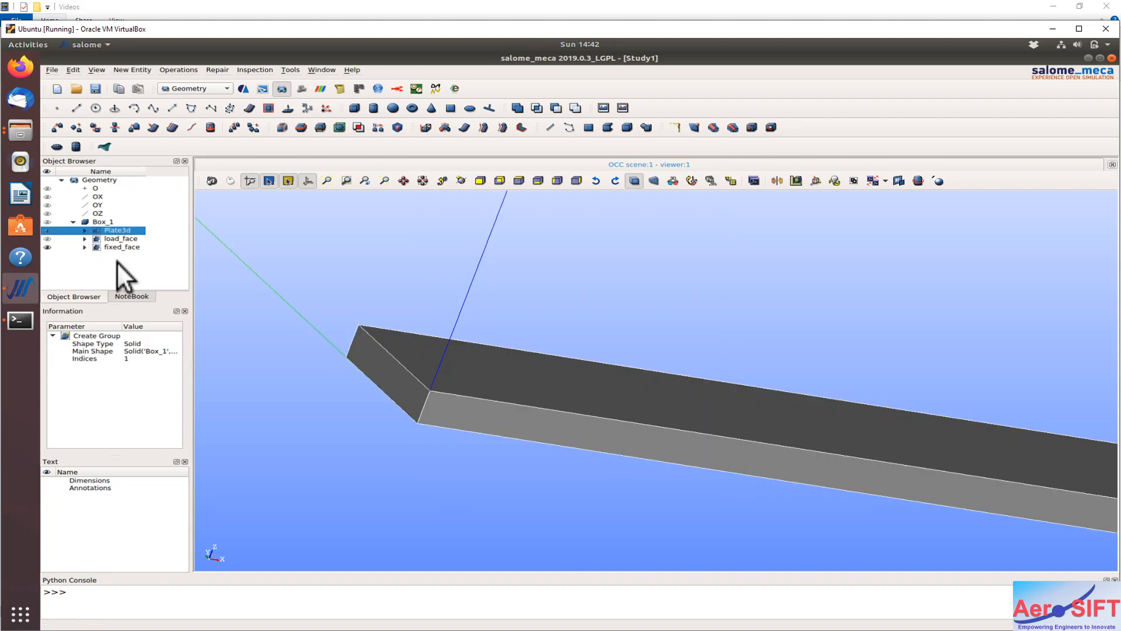
left_click(345, 180)
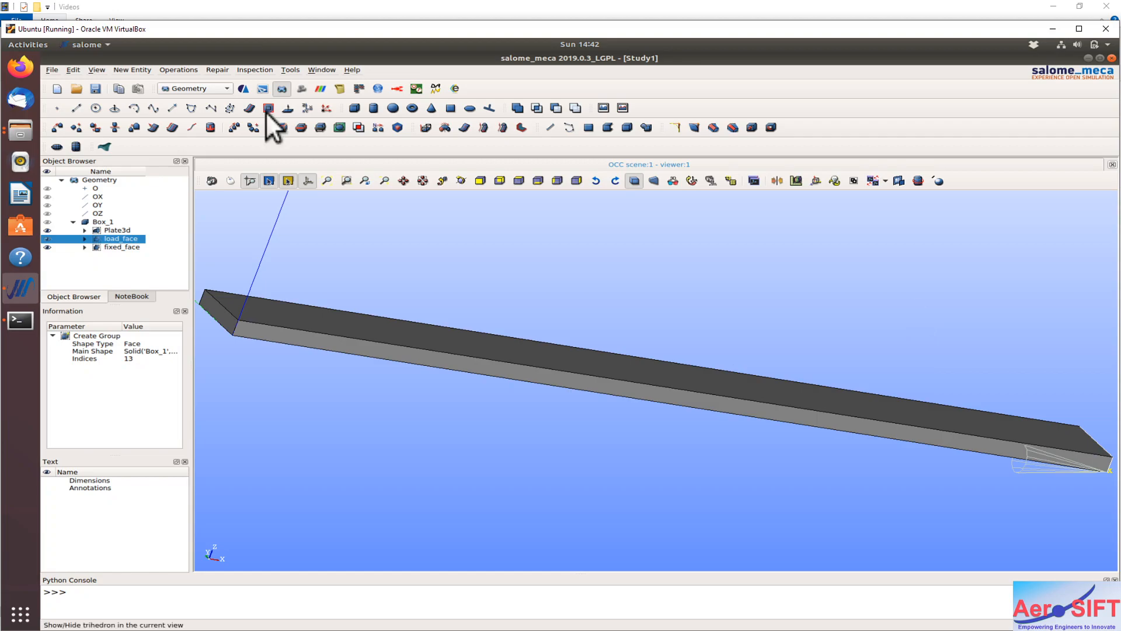
Switch to the Mesh module and display Box_1 in the VTK viewer
left_click(301, 88)
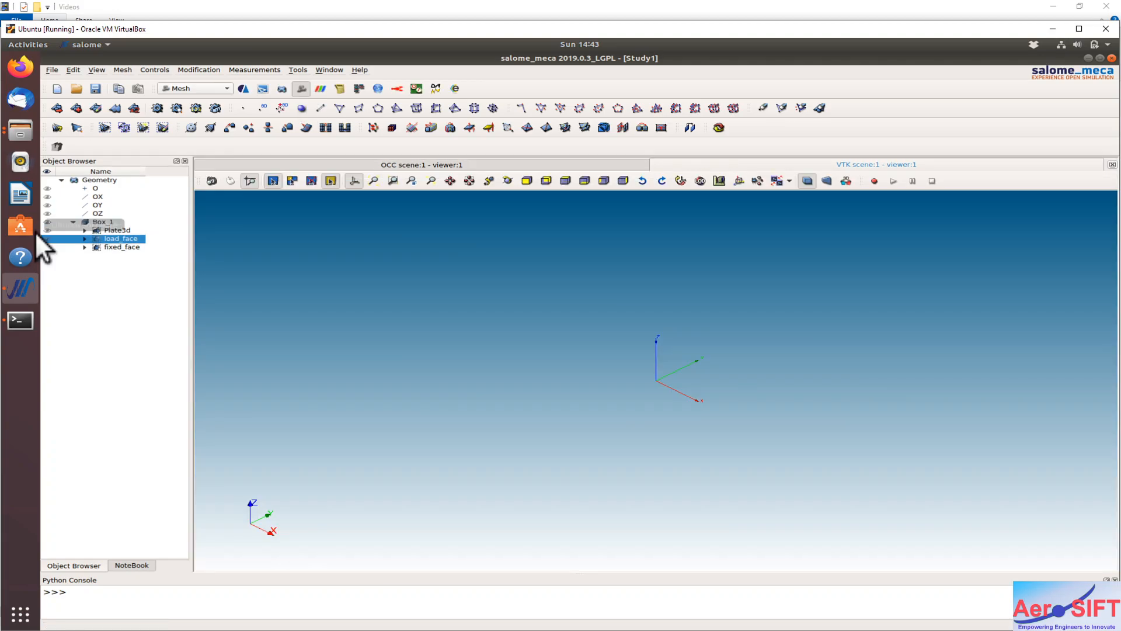
left_click(48, 221)
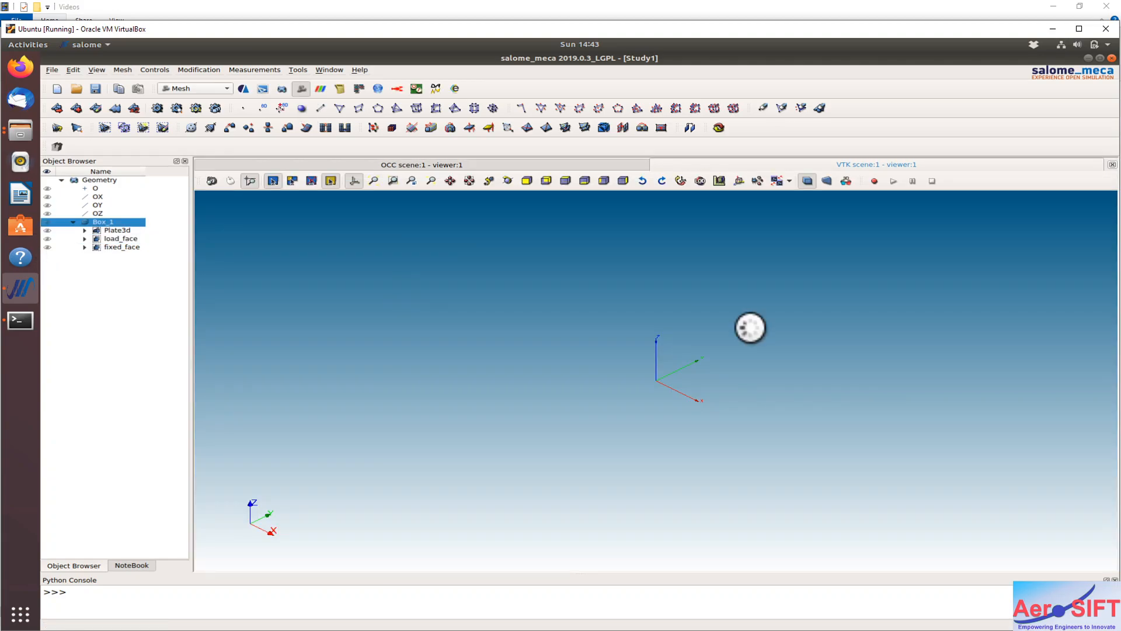
left_click(374, 186)
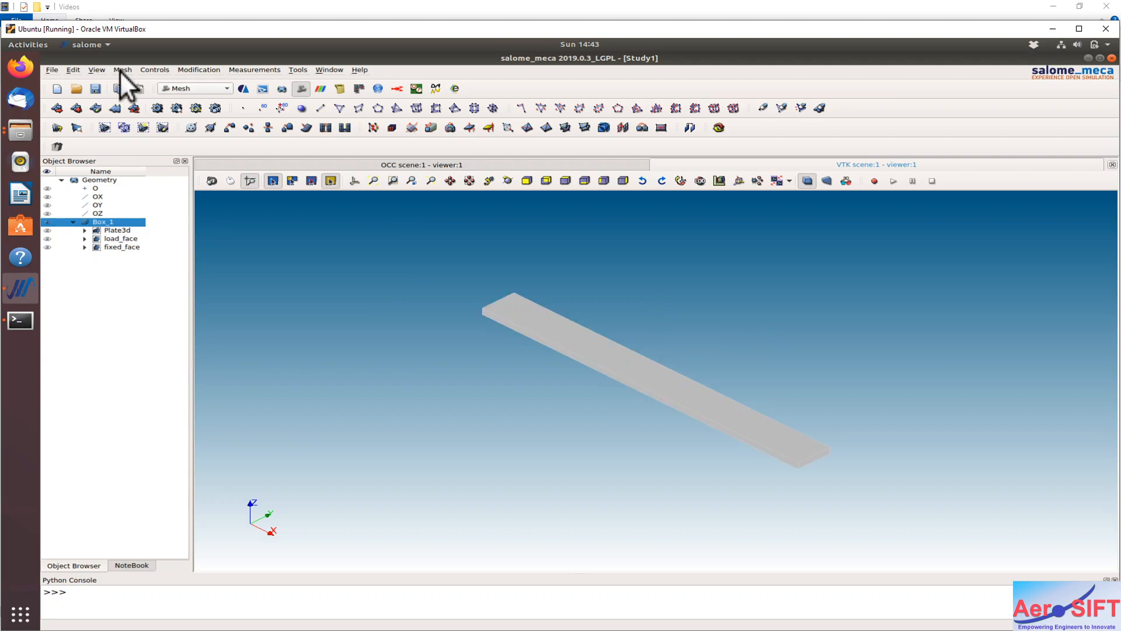
Start a new mesh on Box_1 with mesh type Hexahedral and Quadrangle: Mapping as the 2D algorithm
left_click(121, 69)
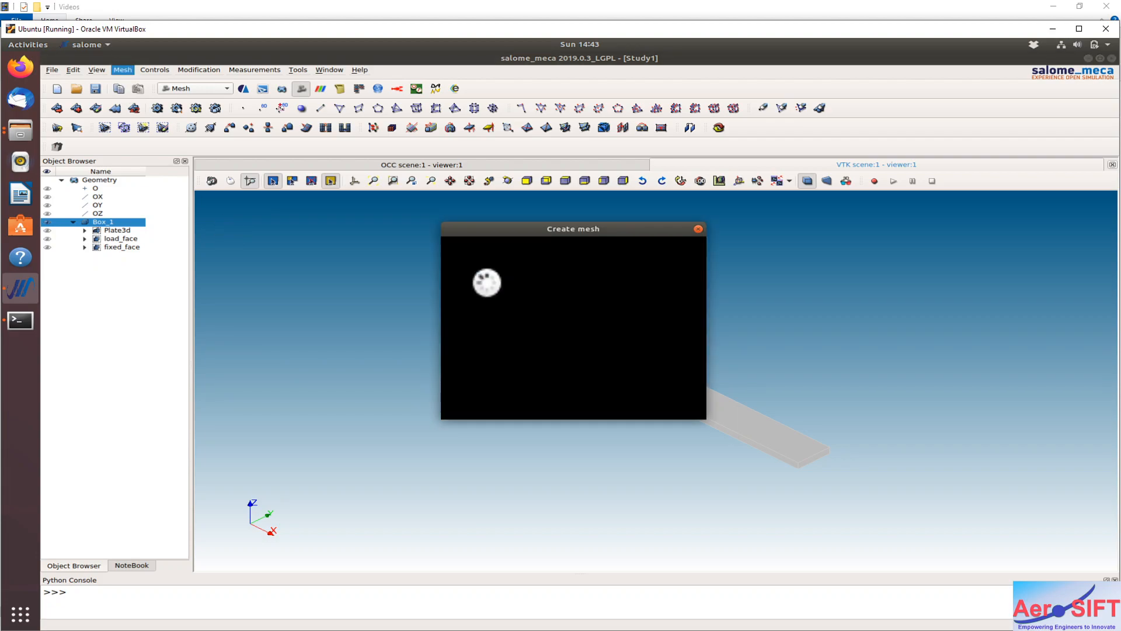
left_click(555, 273)
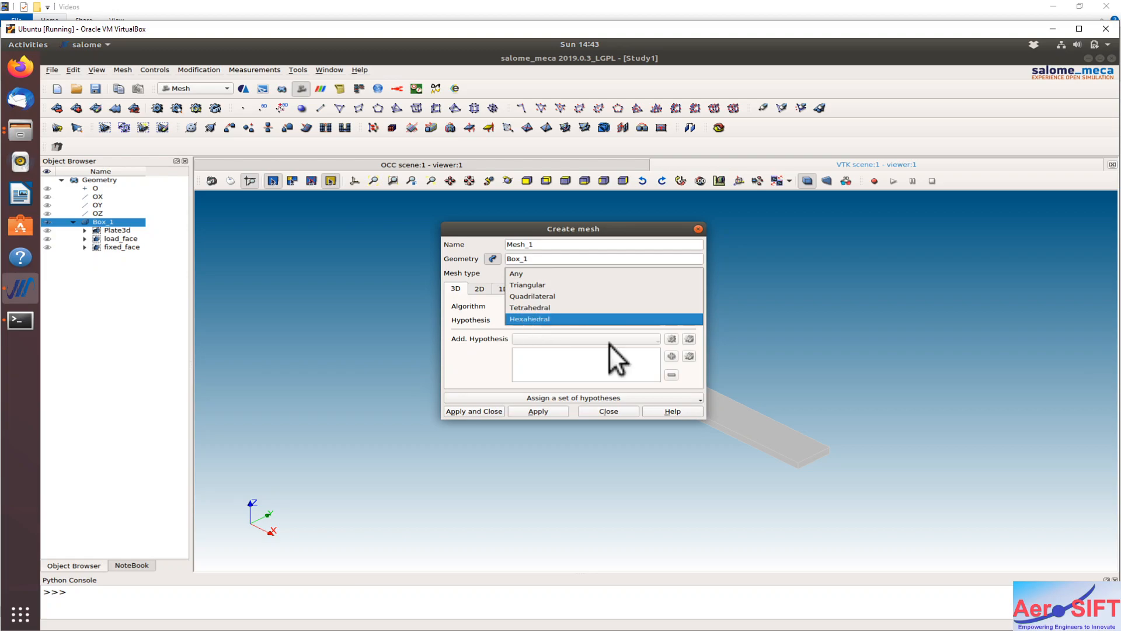
left_click(484, 291)
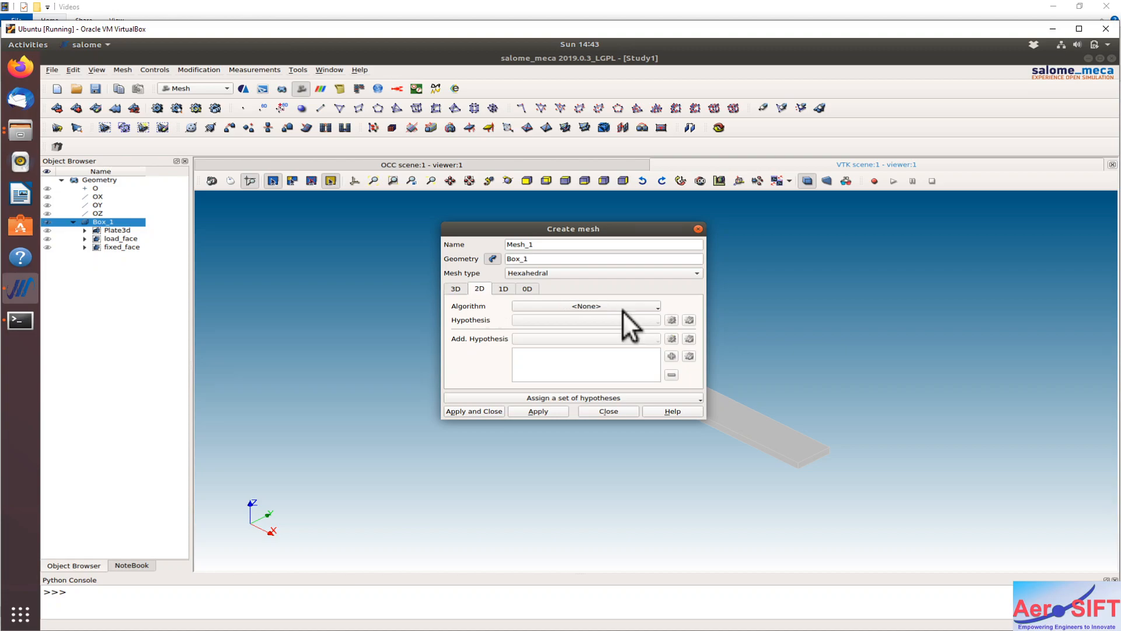
left_click(622, 308)
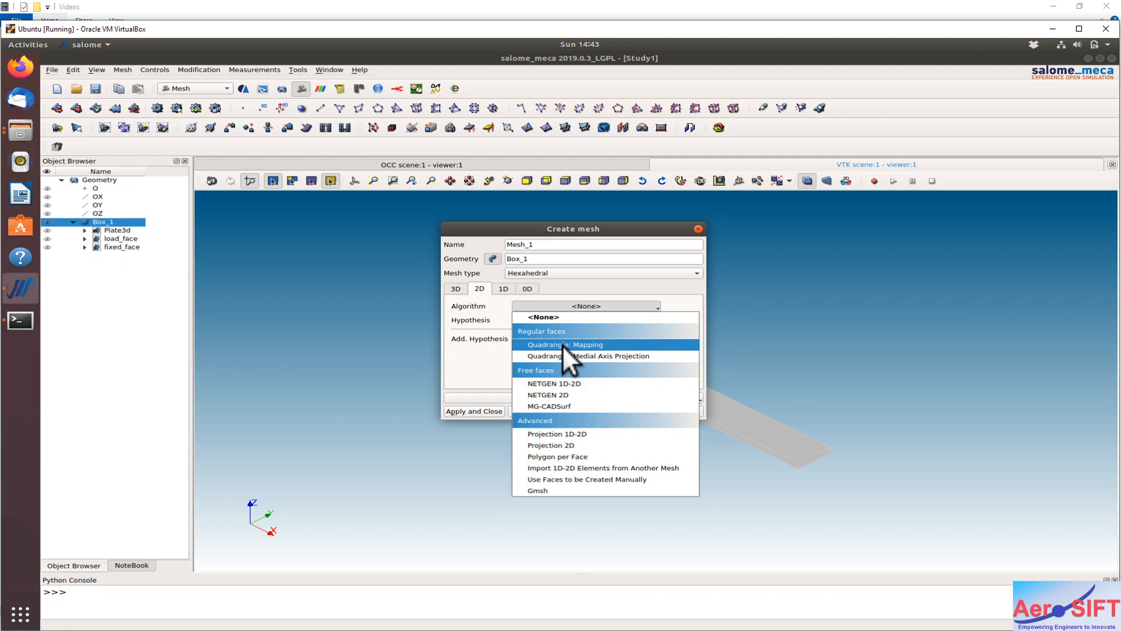
left_click(563, 344)
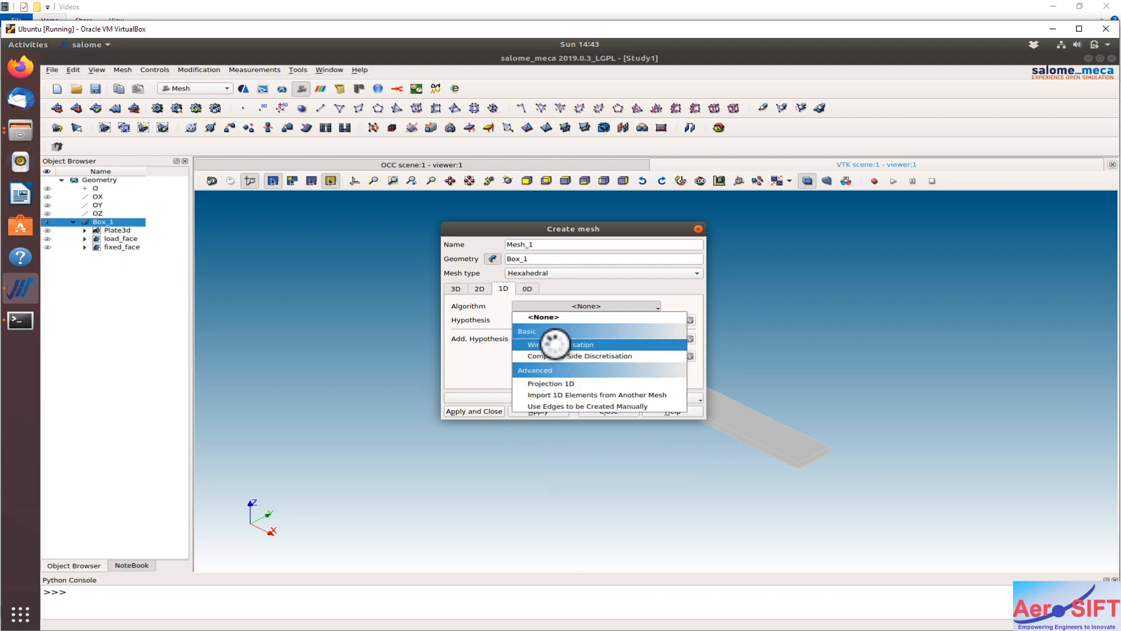
Set Wire Discretisation as the 1D algorithm with a Local Length of 2 and create the mesh on Box_1
left_click(659, 344)
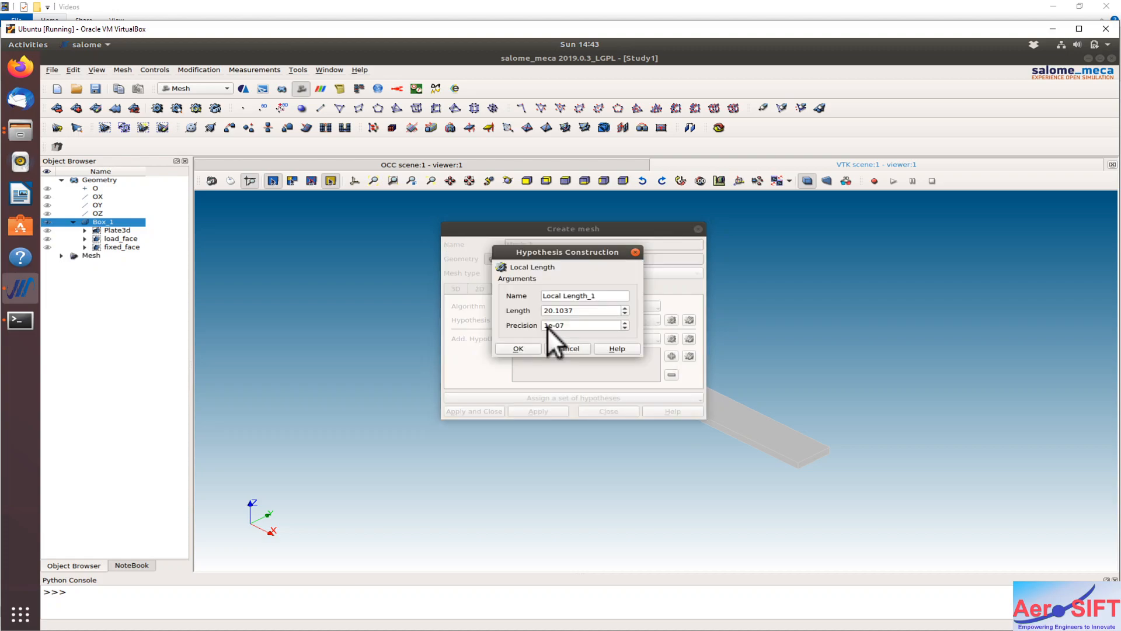
left_click_drag(579, 311, 439, 304)
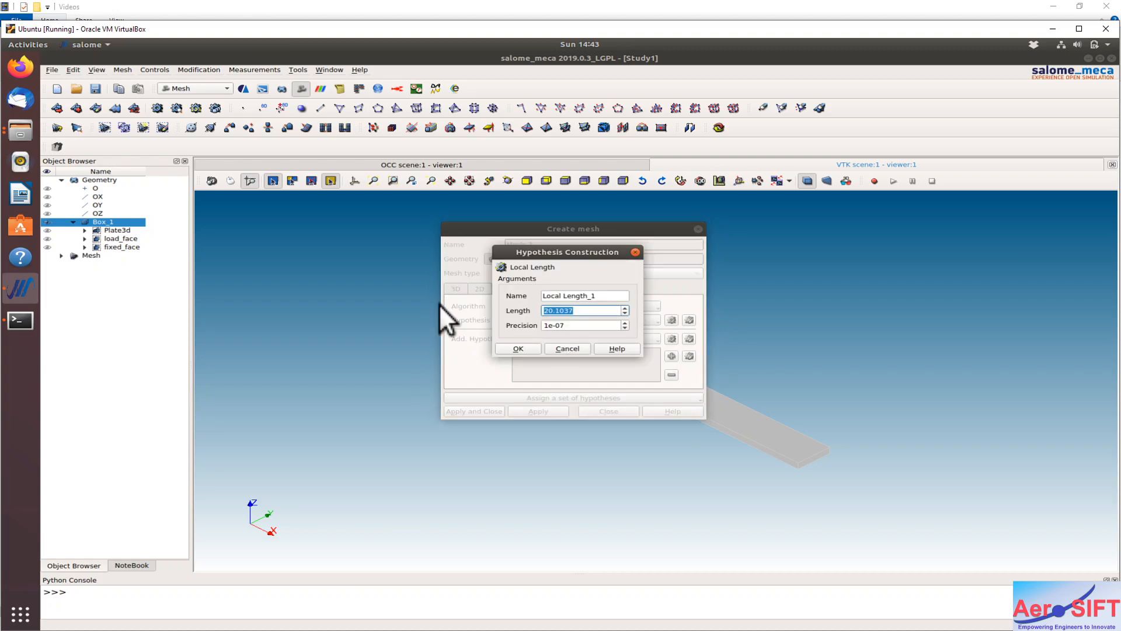
type("2")
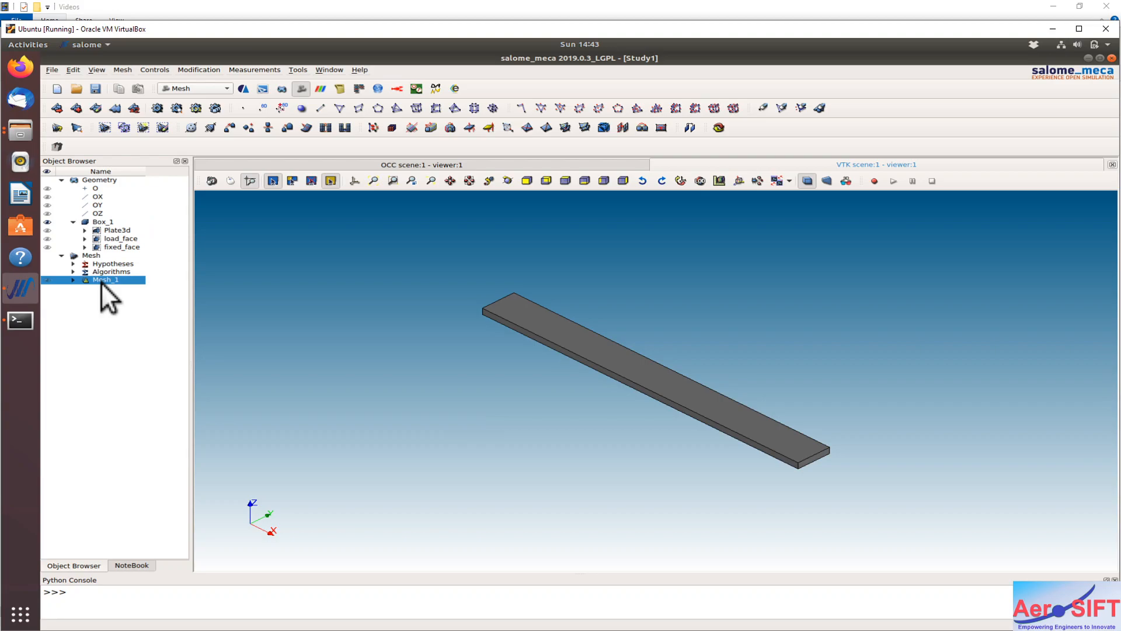
Compute Mesh_1 and dismiss the computation report
right_click(101, 282)
left_click(127, 326)
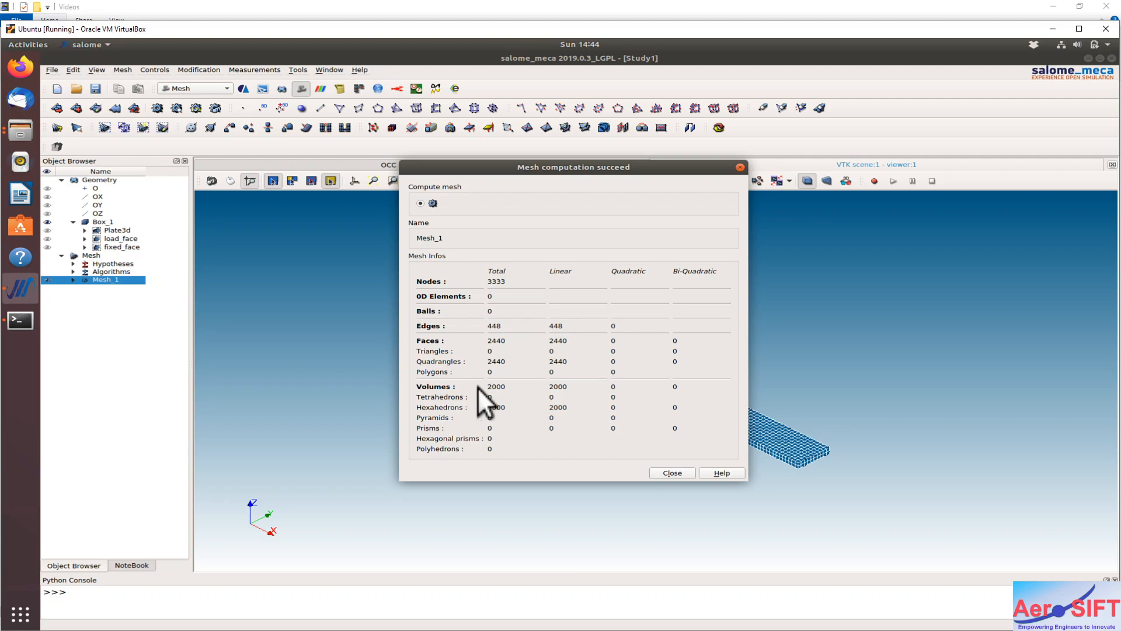
left_click(672, 473)
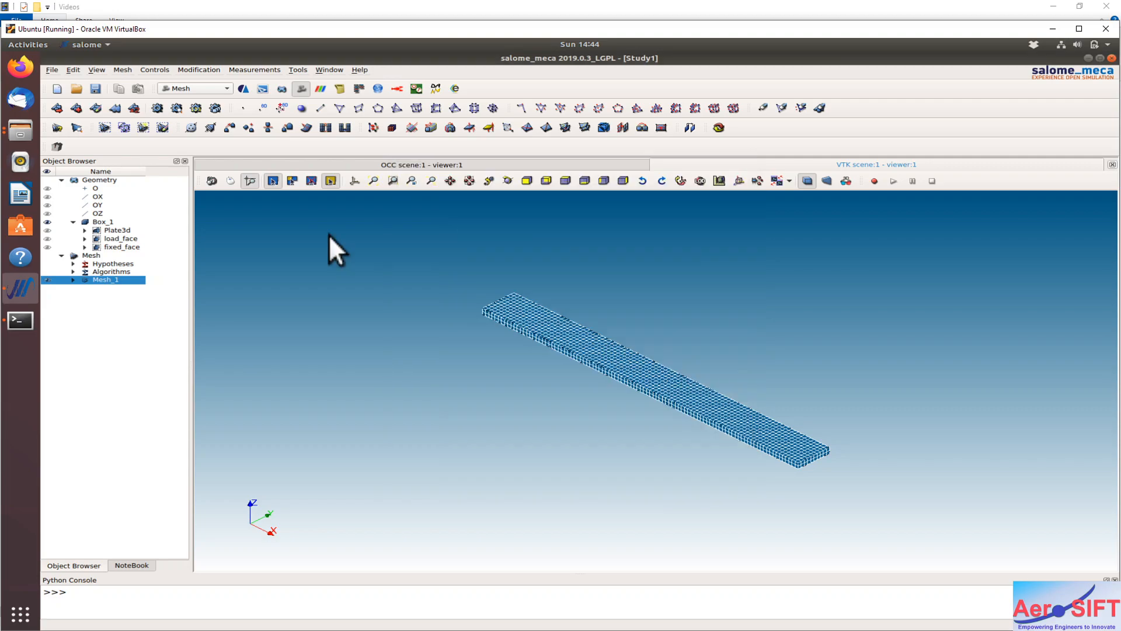
Save the study as Tutorial_02 in the Video_Tutorials folder
left_click(95, 89)
left_click(529, 258)
left_click(529, 269)
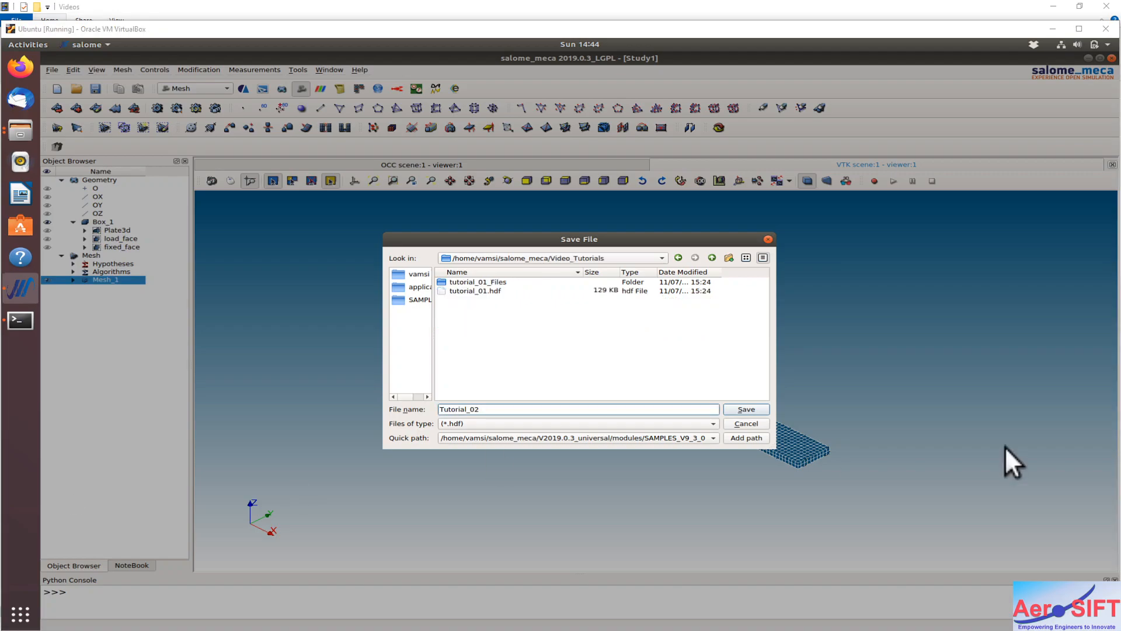
left_click(747, 410)
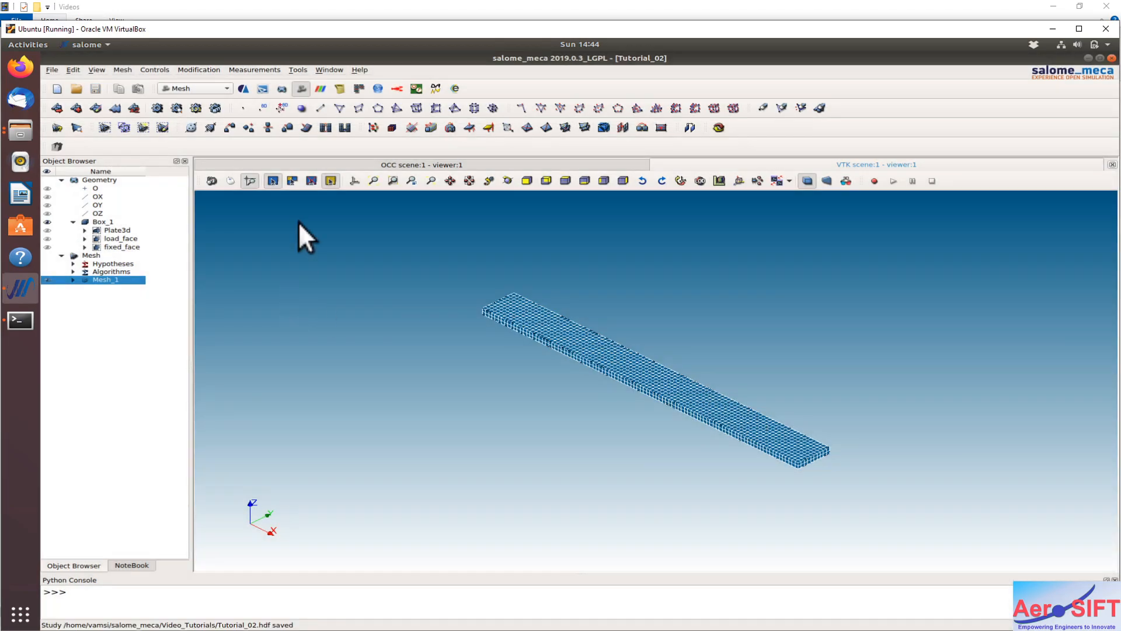
Create element and node groups on Mesh_1 from the Plate3d, load_face and fixed_face geometry groups, and save the study
right_click(123, 281)
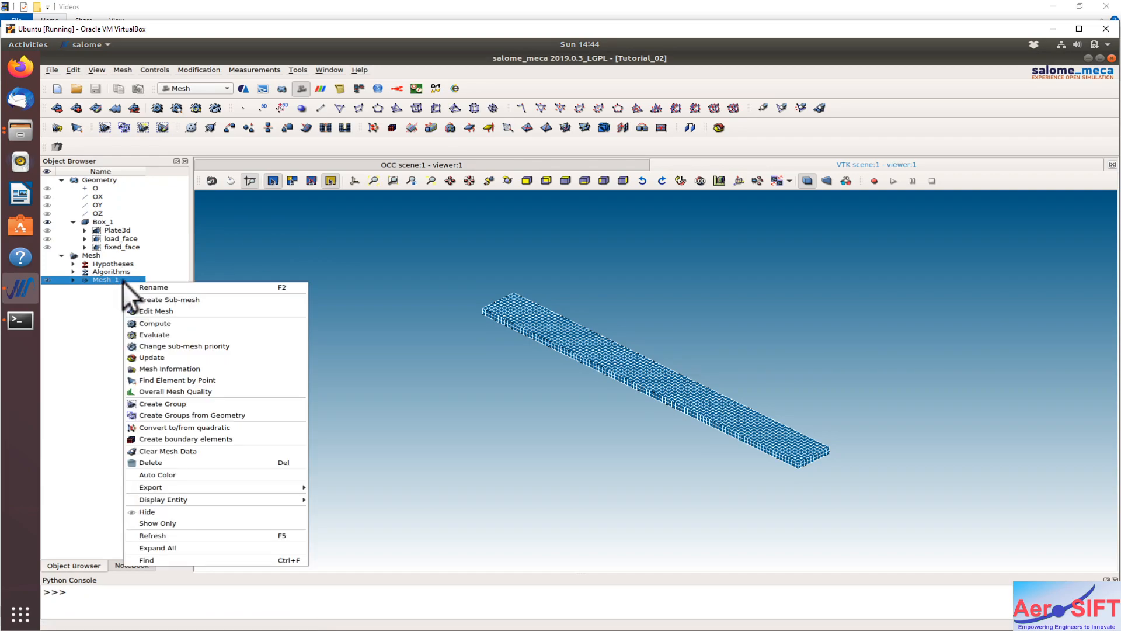
left_click(167, 416)
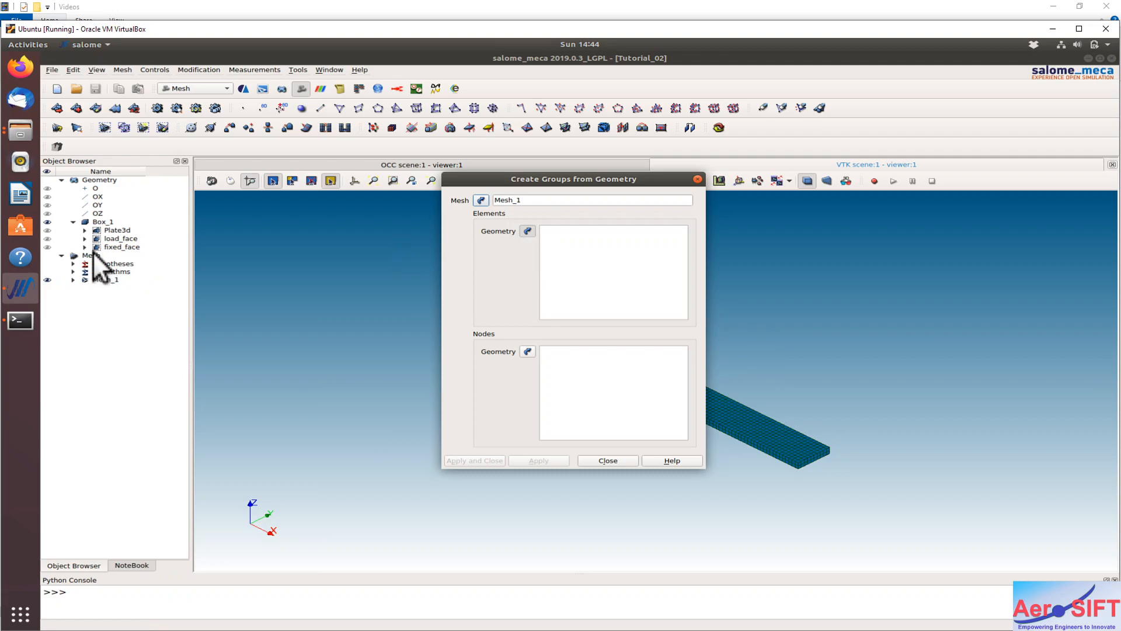
left_click(123, 239, "ctrl")
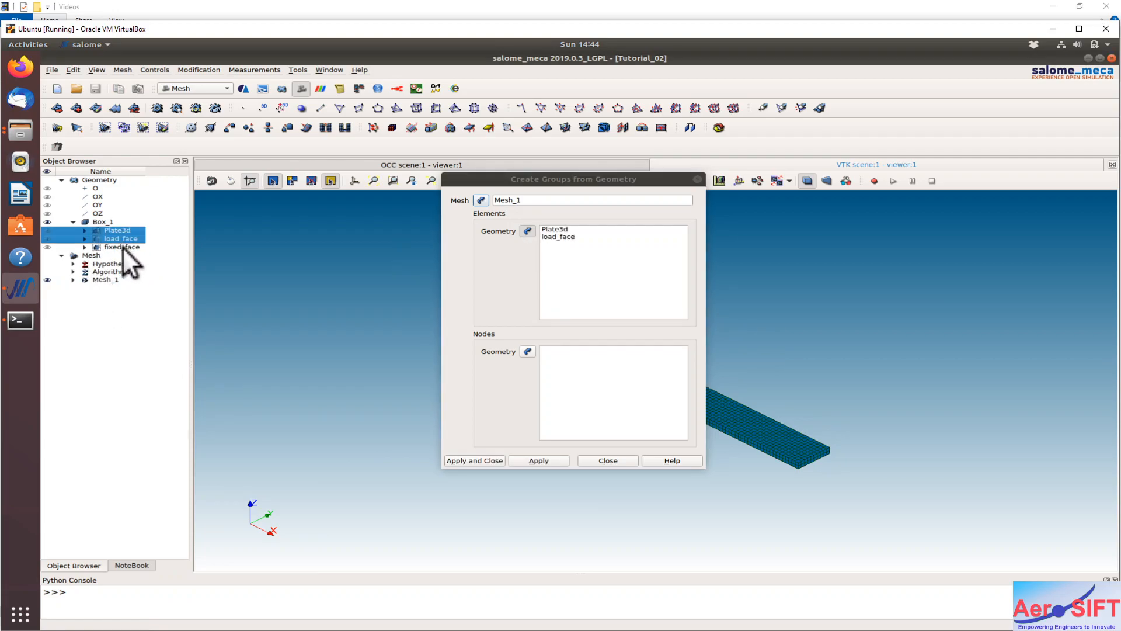
left_click(122, 247, "ctrl")
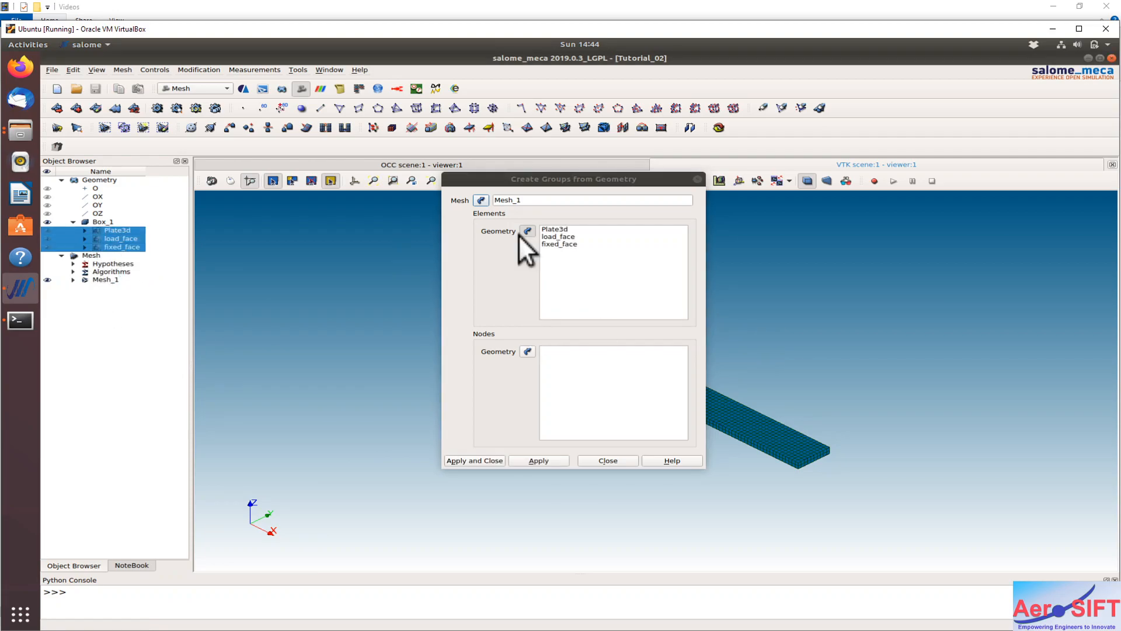
left_click(527, 352)
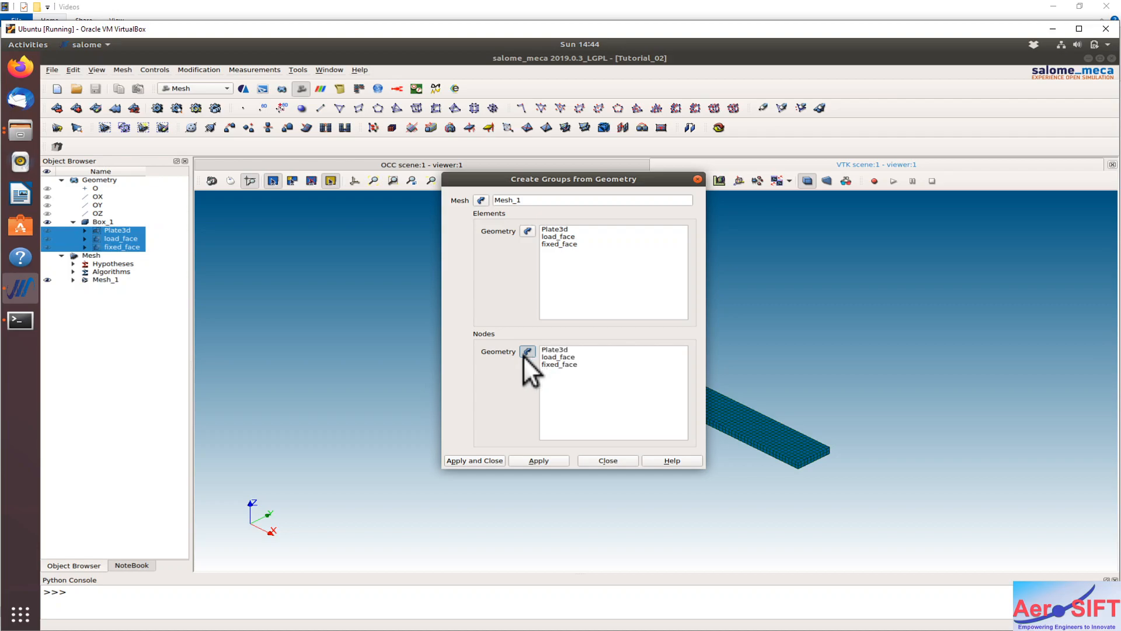
left_click(466, 462)
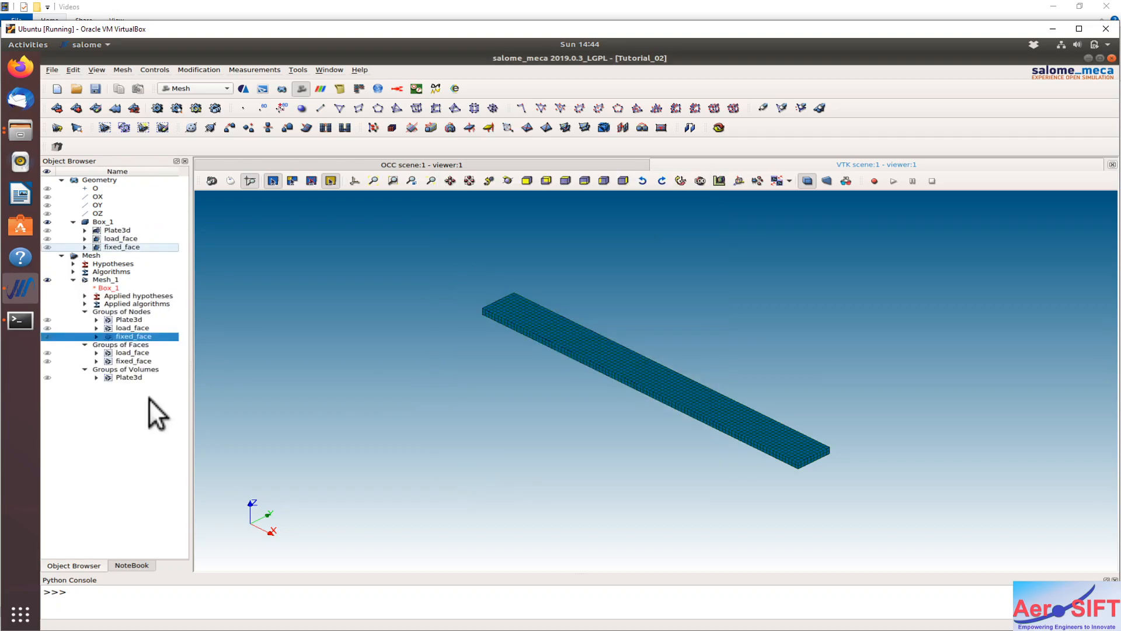
left_click(96, 88)
Switch to the AsterStudy module and read Mesh_1 into a new stage
left_click(242, 91)
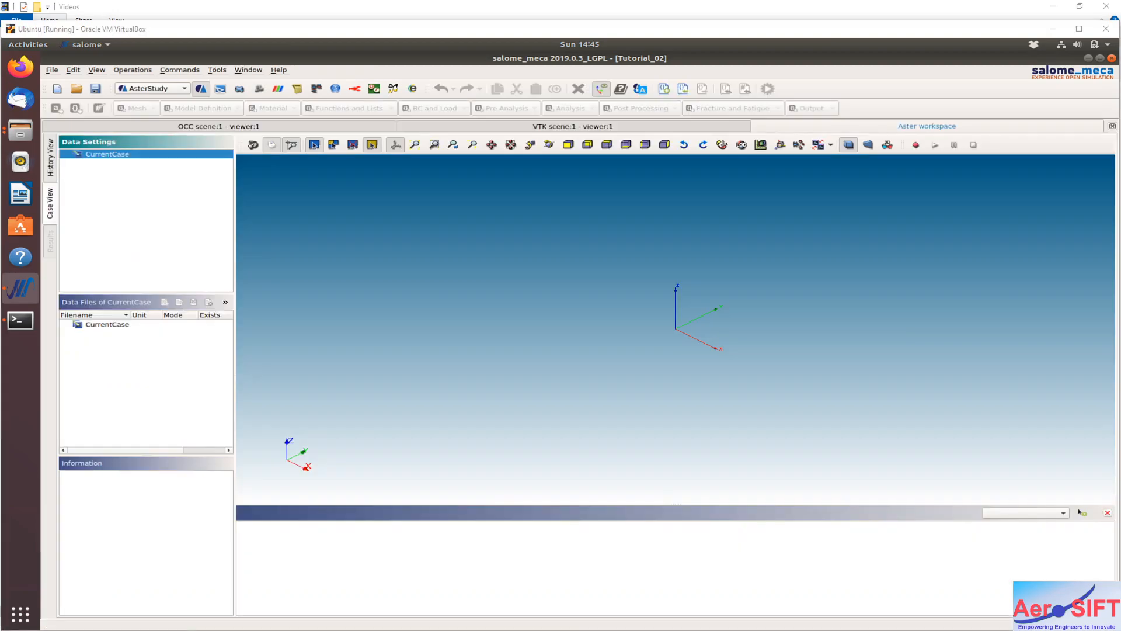
left_click(664, 89)
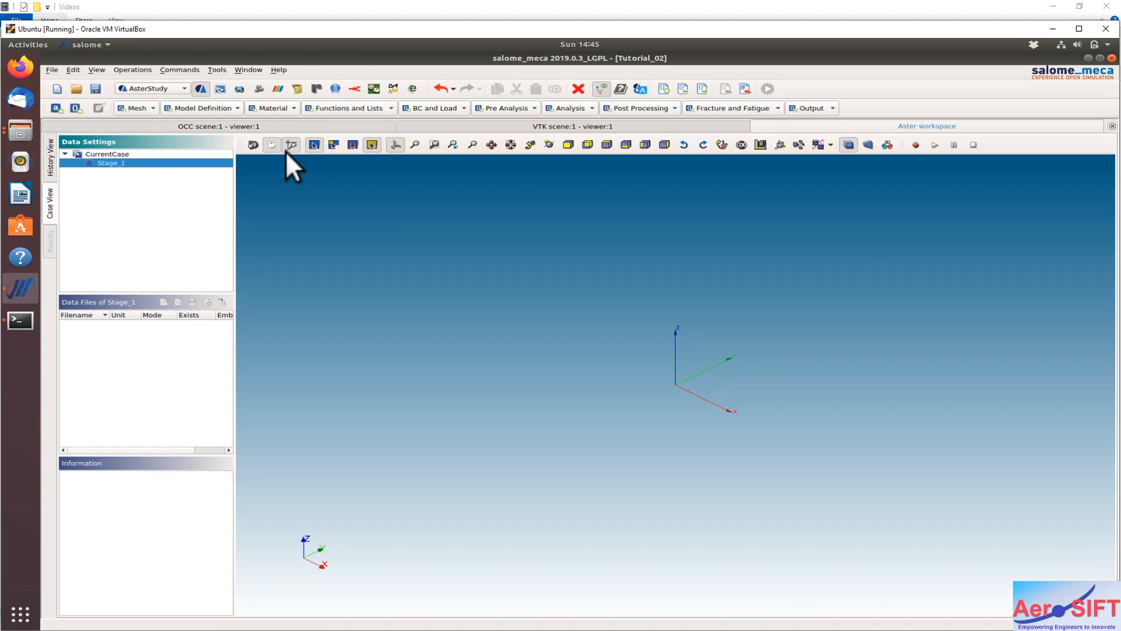
left_click(153, 108)
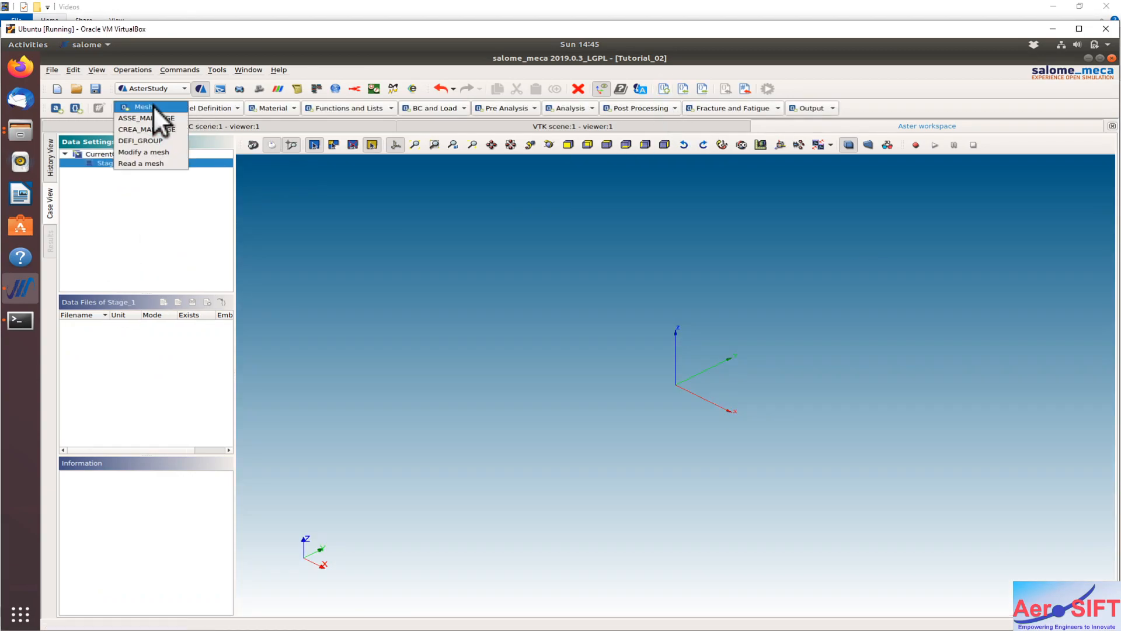
left_click(139, 165)
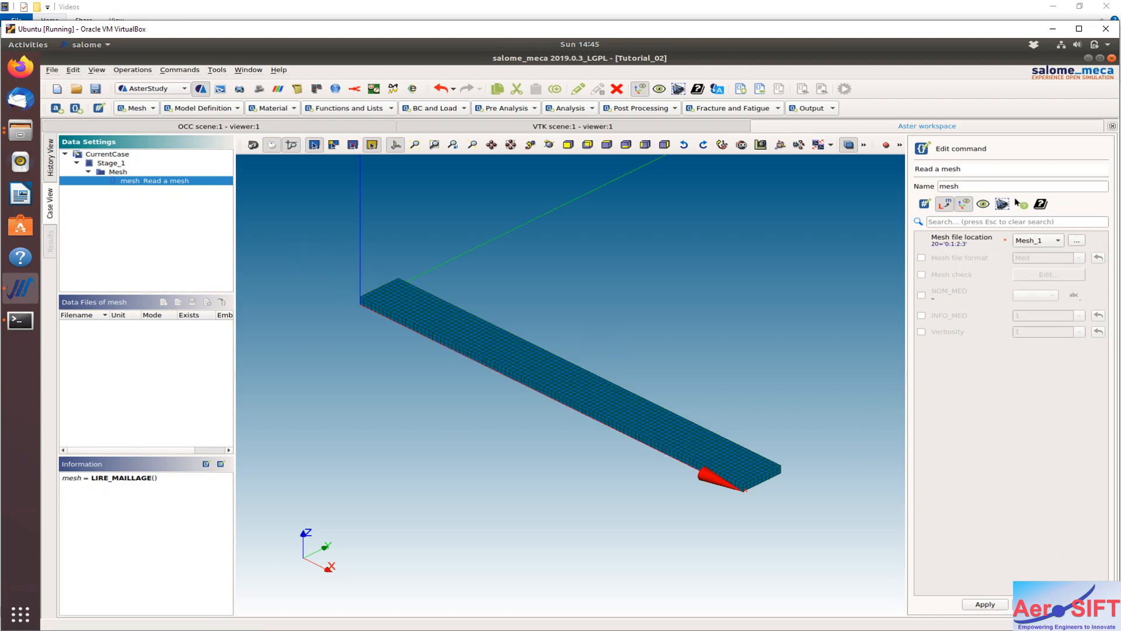
left_click(984, 603)
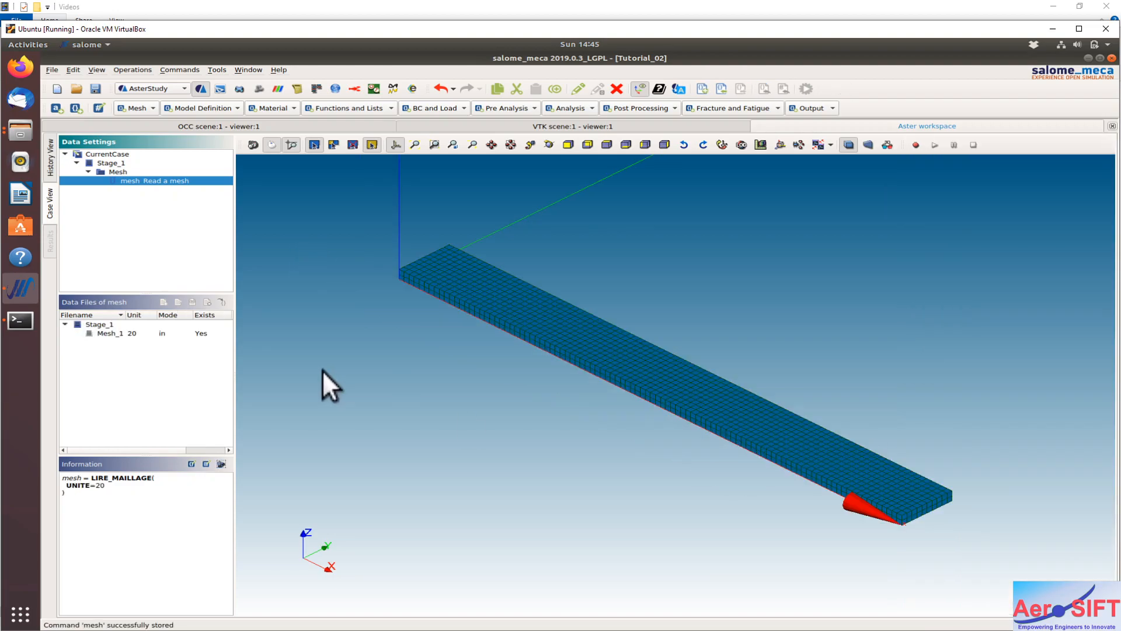
Add an Assign finite element command with one finite element assignment on the Plate3d element group
left_click(229, 107)
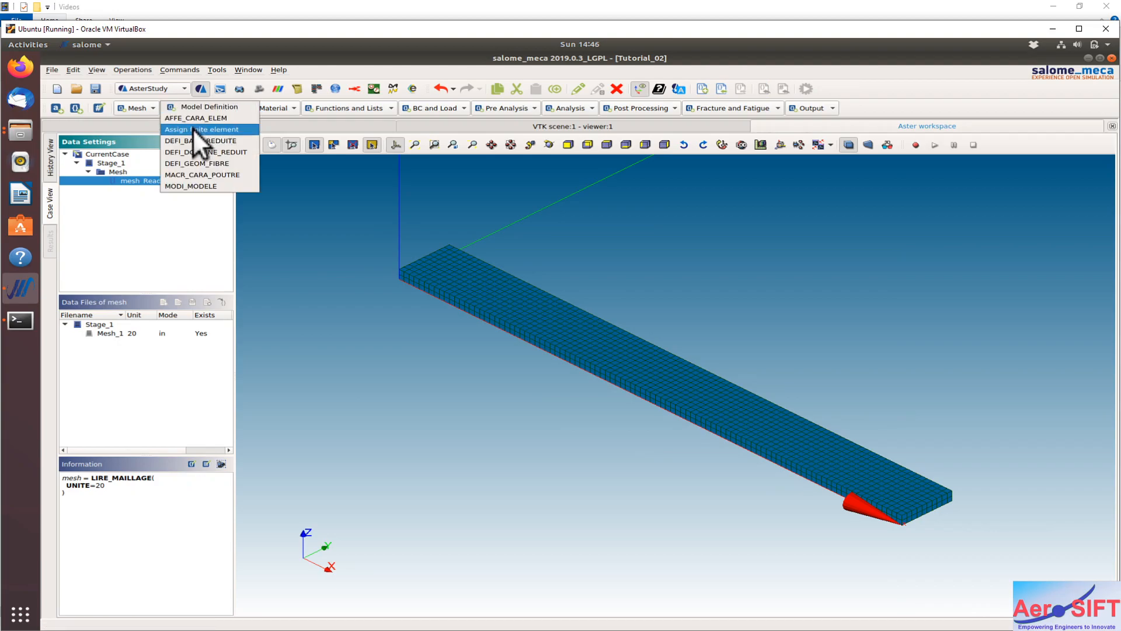
left_click(193, 129)
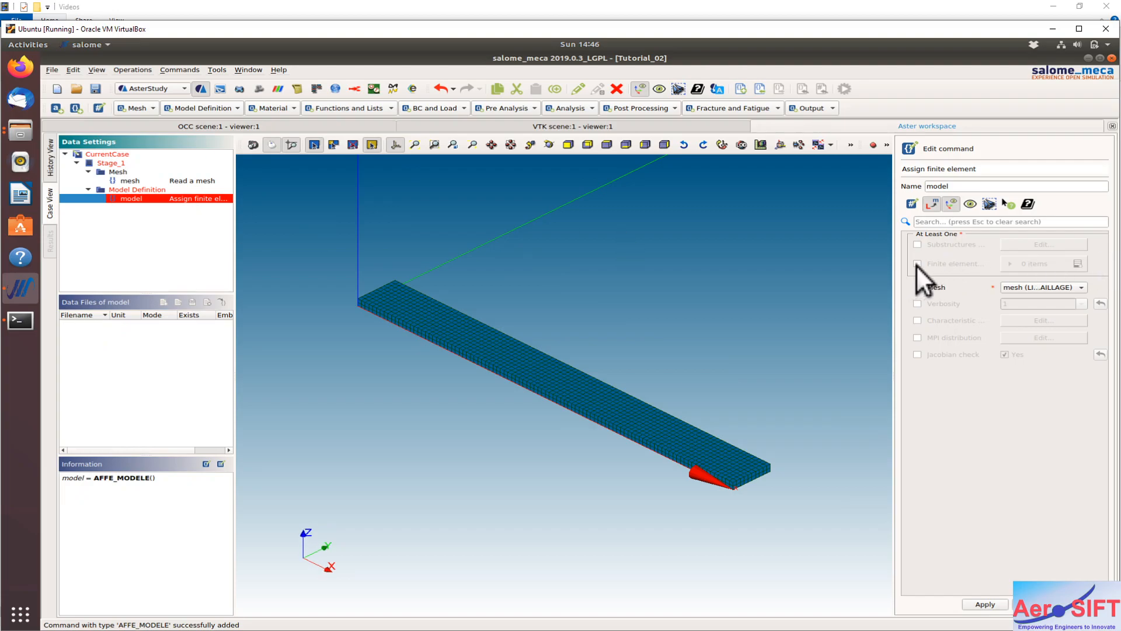
left_click(916, 263)
left_click(1078, 264)
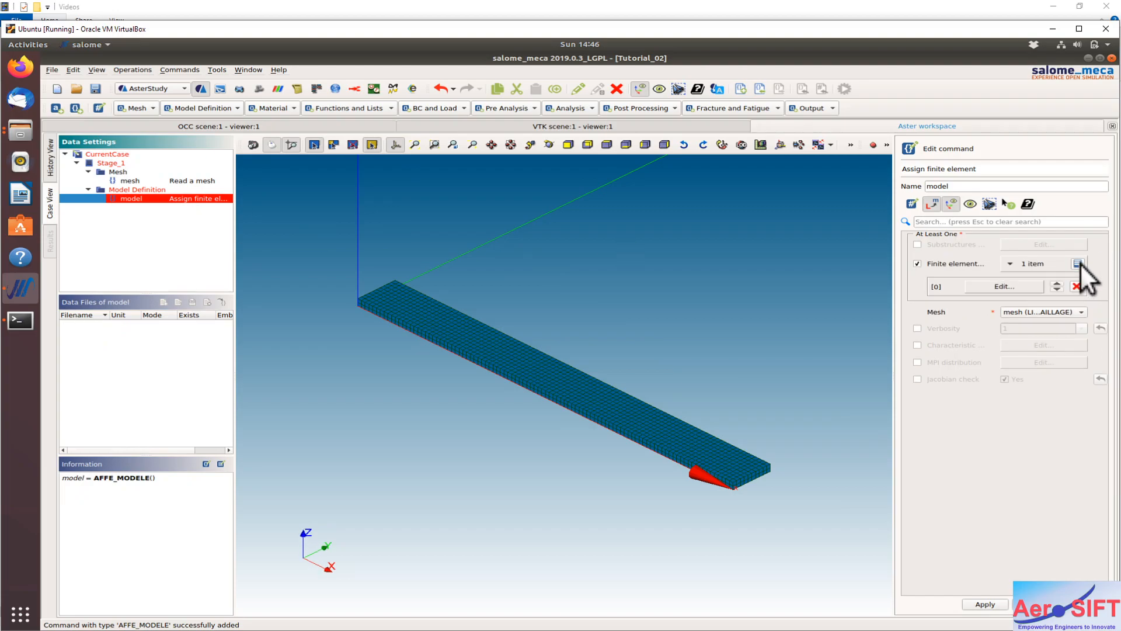
left_click(1009, 289)
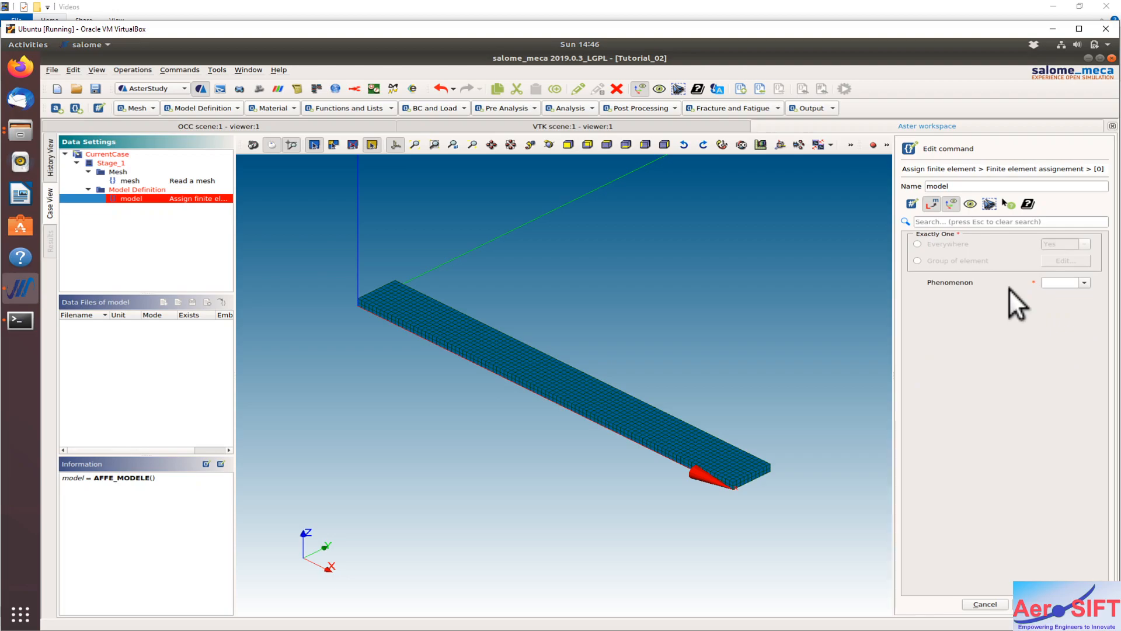
left_click(917, 261)
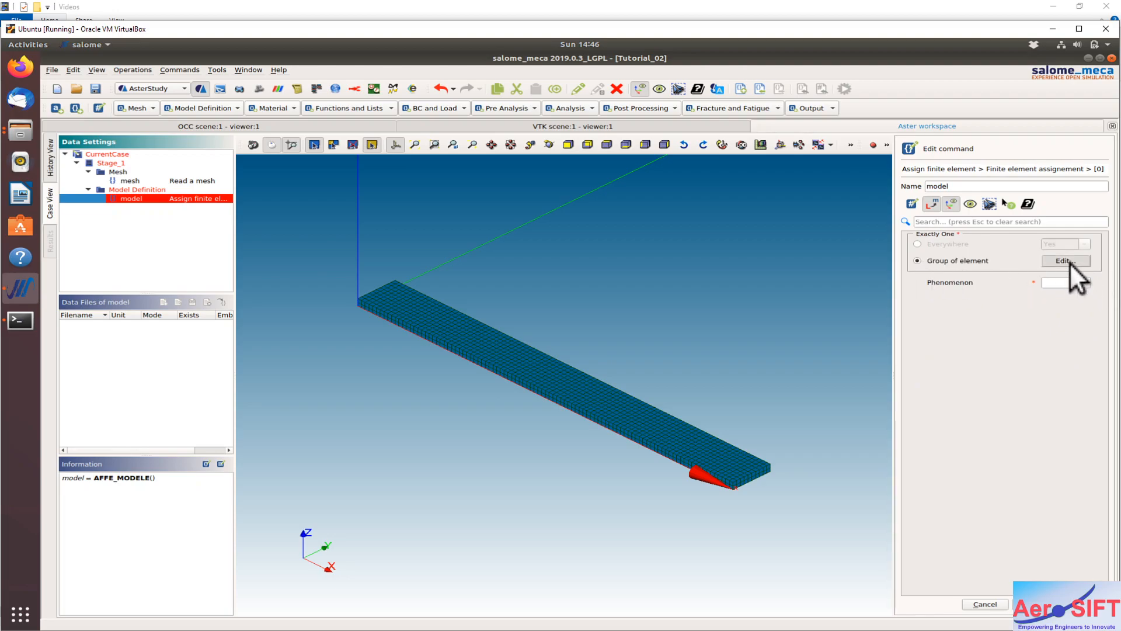
left_click(1065, 261)
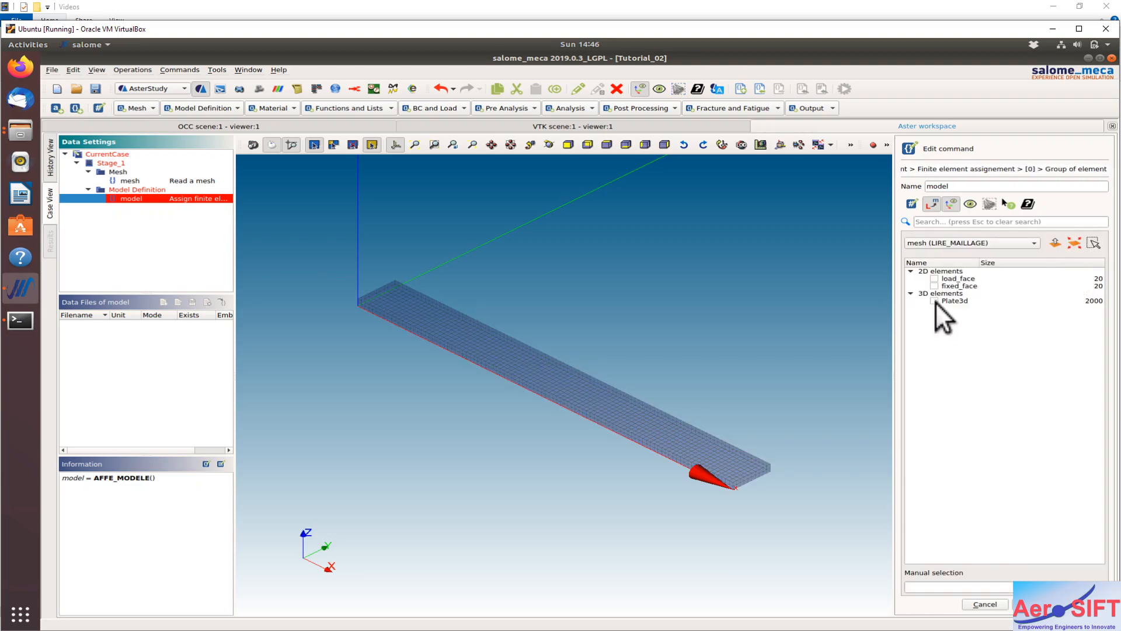
left_click(934, 301)
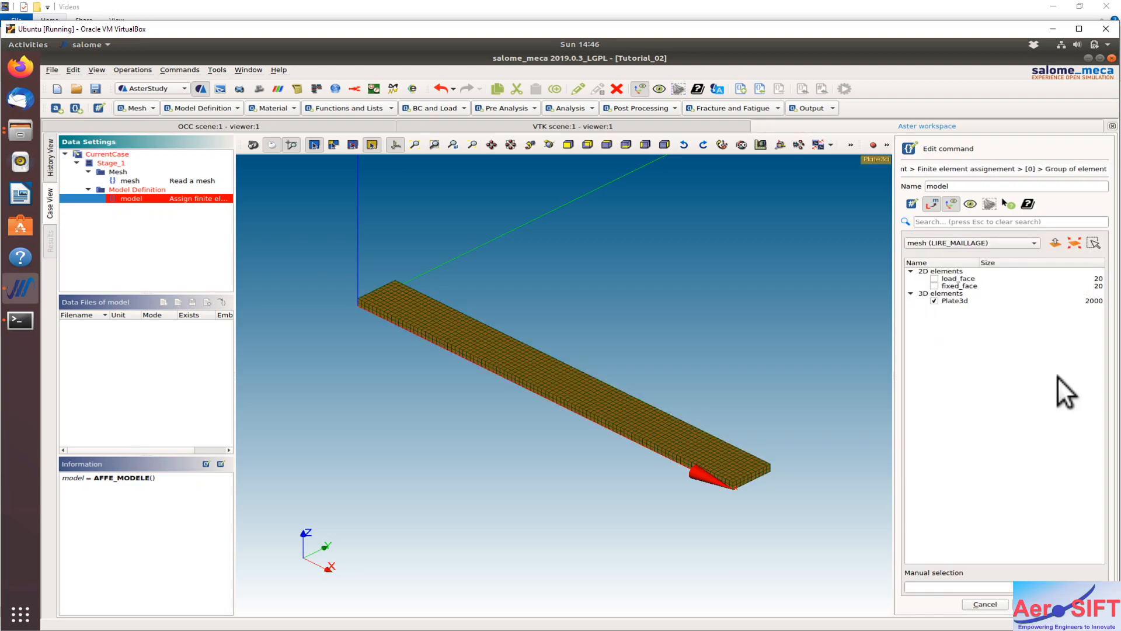
left_click(1083, 604)
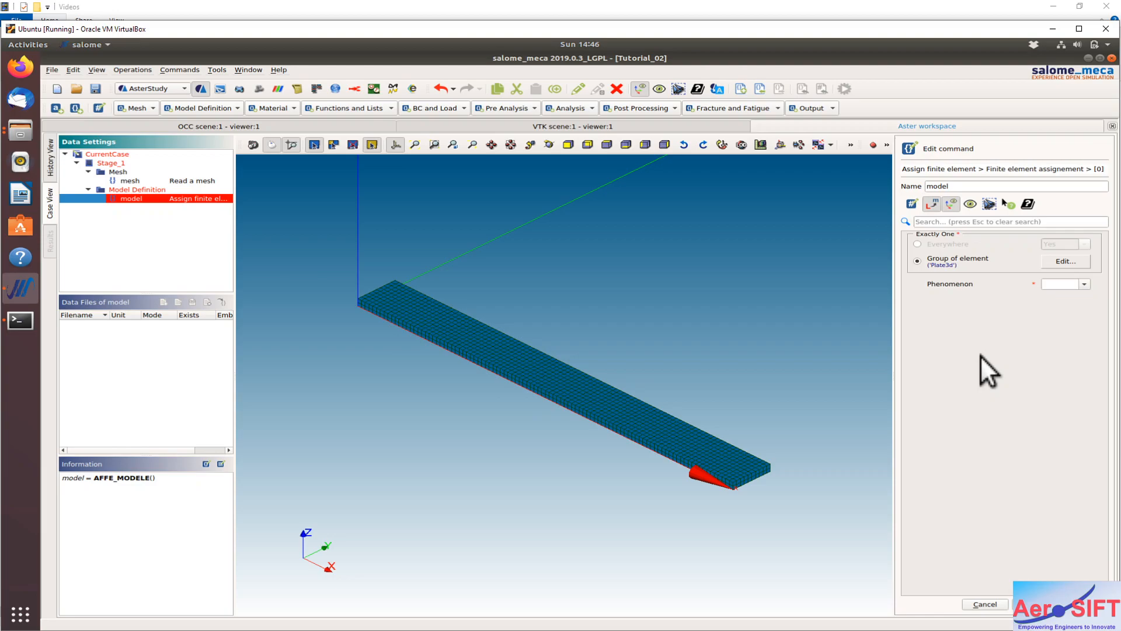
Set the assignment's phenomenon to Mechanic with a 3D modelisation and apply the model definition
left_click(1084, 284)
left_click(1062, 301)
left_click(1081, 302)
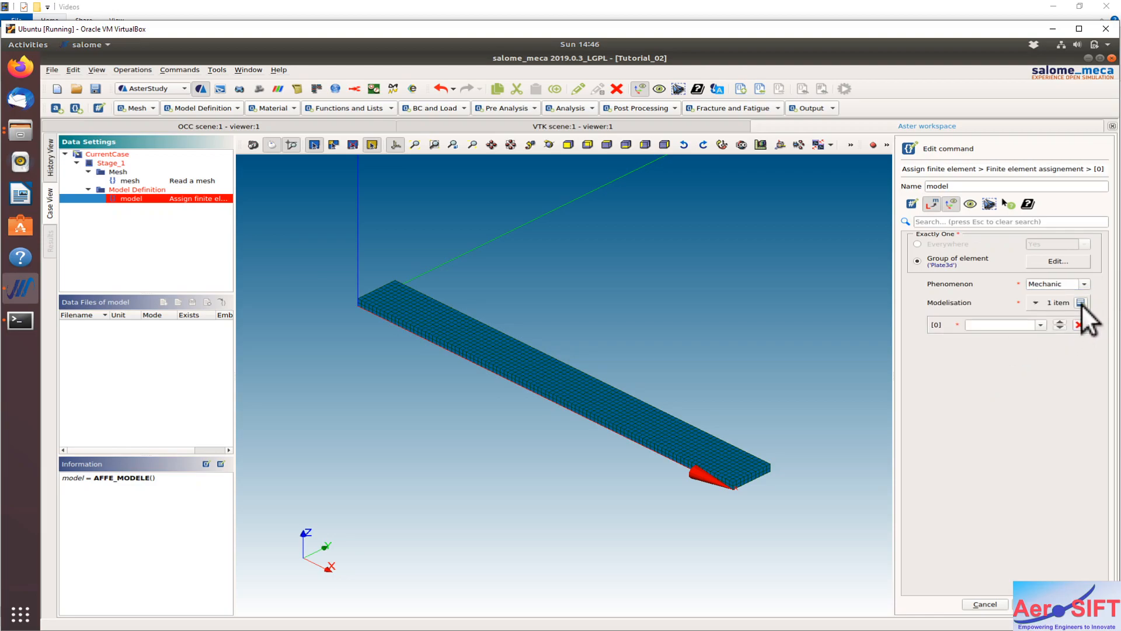
left_click(1000, 327)
type("3D")
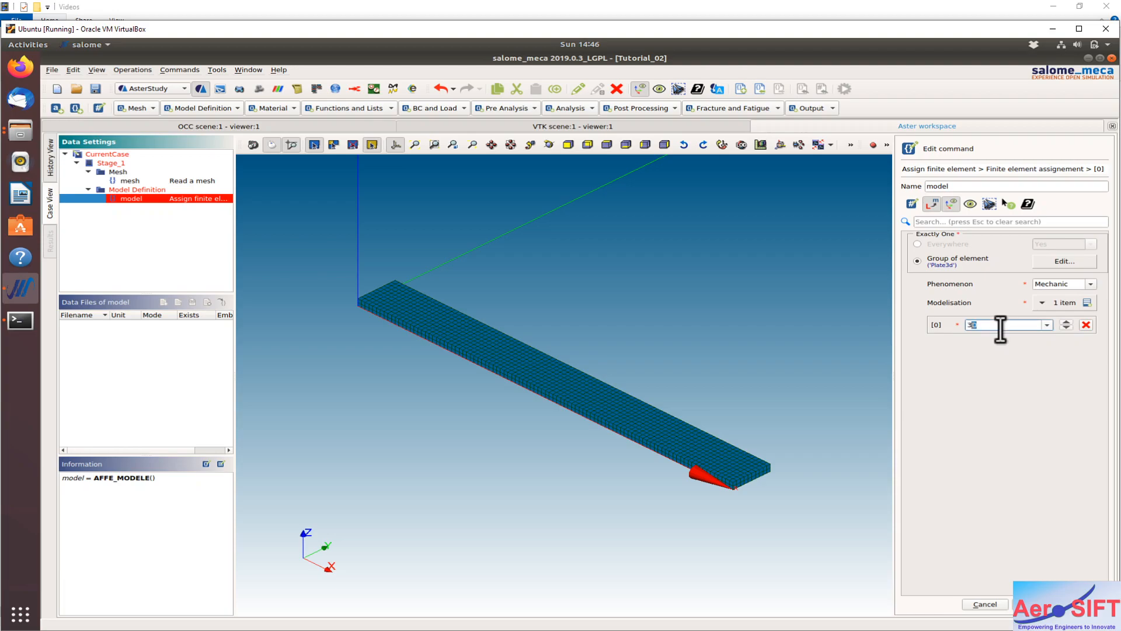
left_click(1084, 604)
left_click(985, 605)
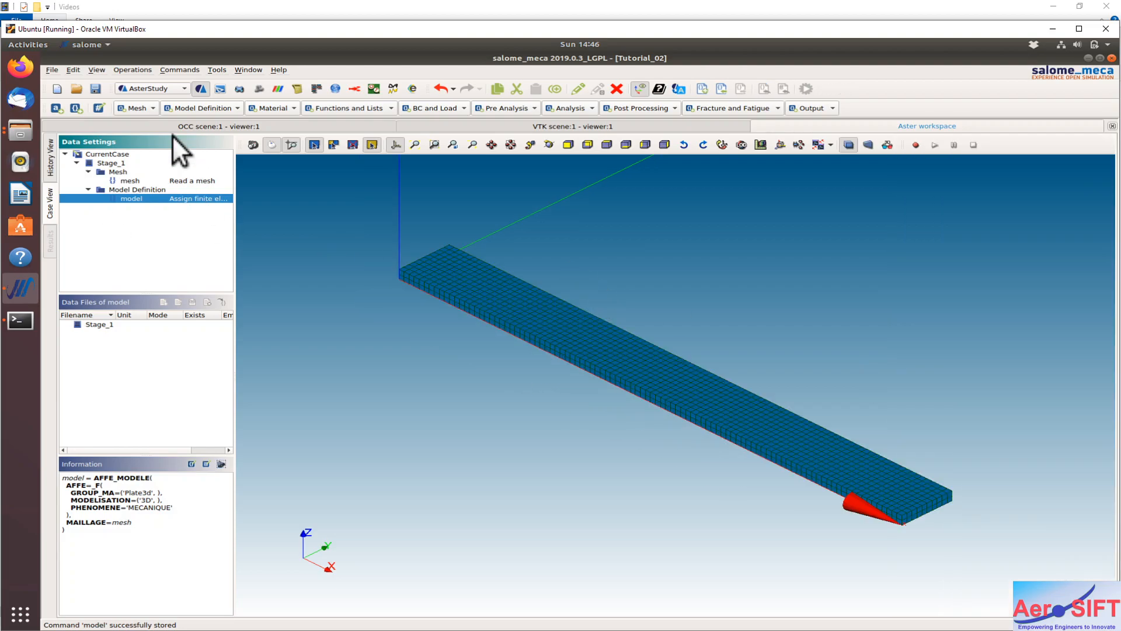
left_click(187, 109)
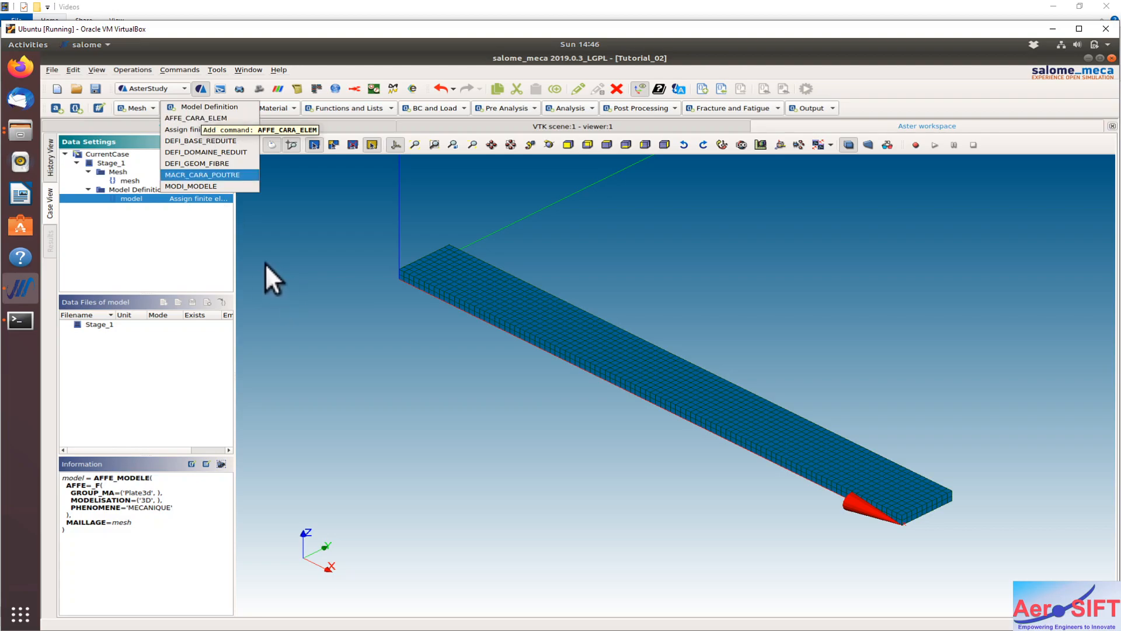
left_click(187, 230)
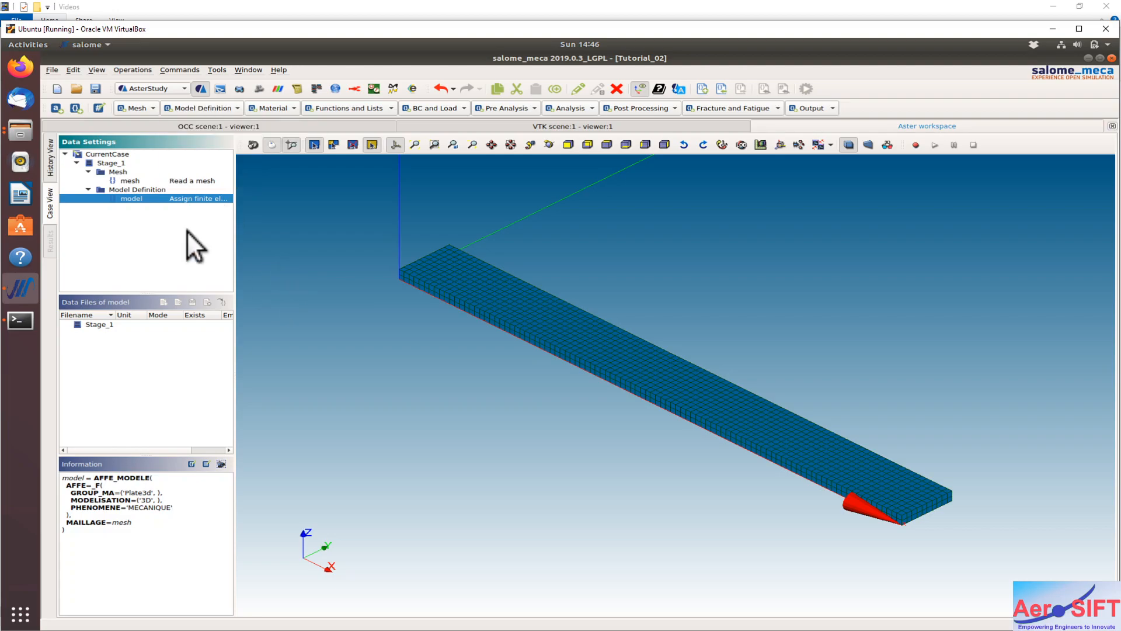
Define a linear isotropic elastic material named mater with Young's modulus 70000 and Poisson's ratio 0.3
left_click(289, 107)
left_click(279, 175)
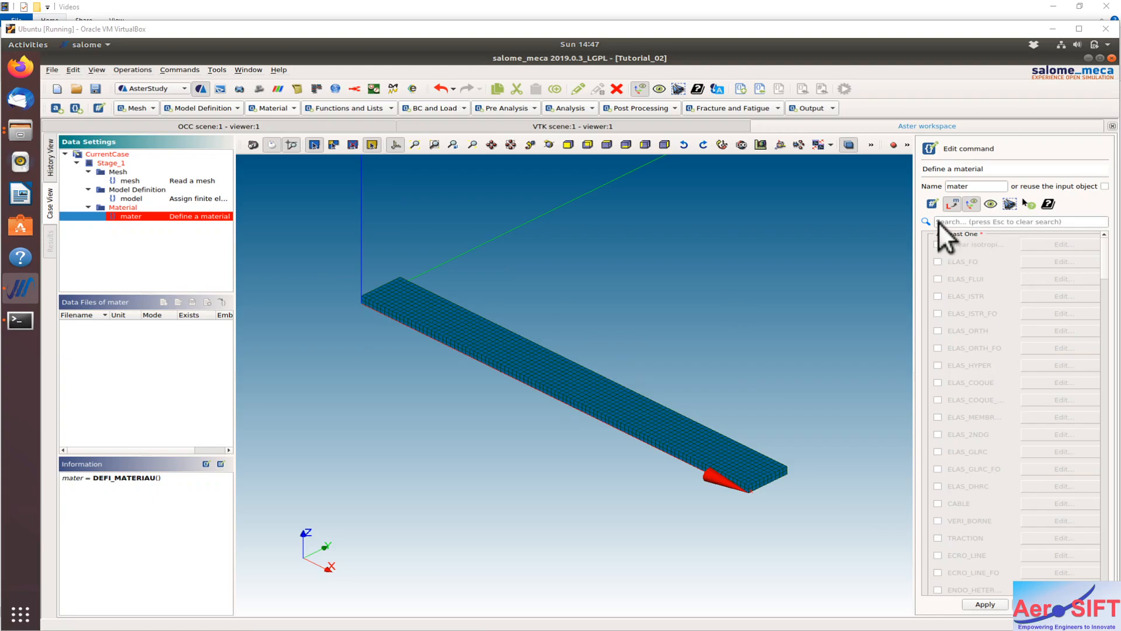
left_click(939, 246)
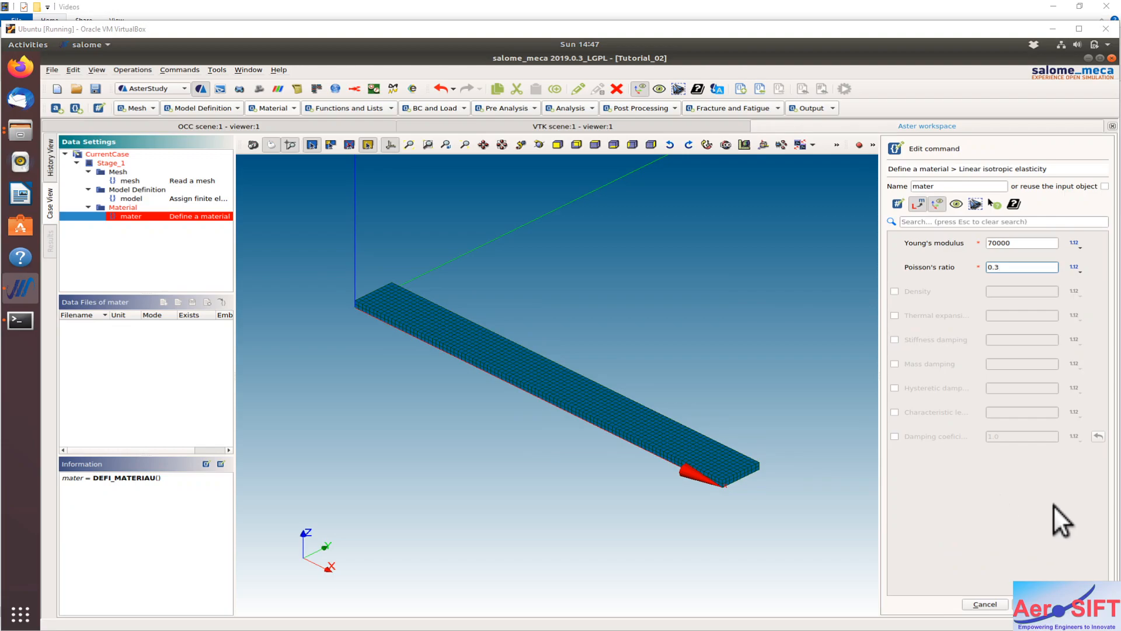
left_click(1084, 604)
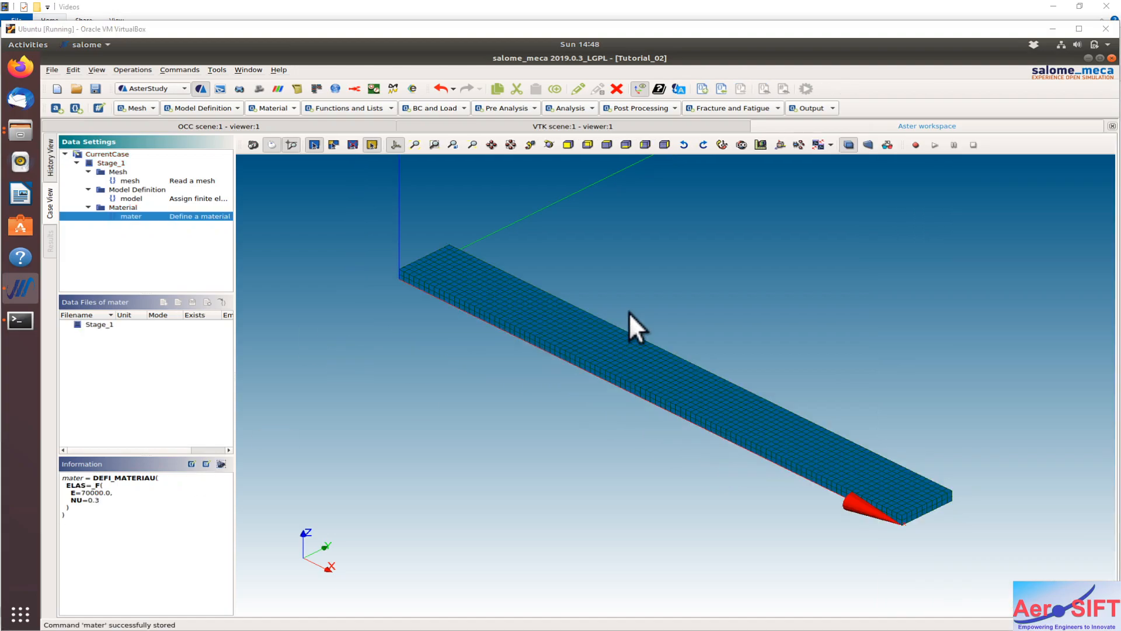
Add an Assign a material command that references both the existing mesh and the model
left_click(279, 107)
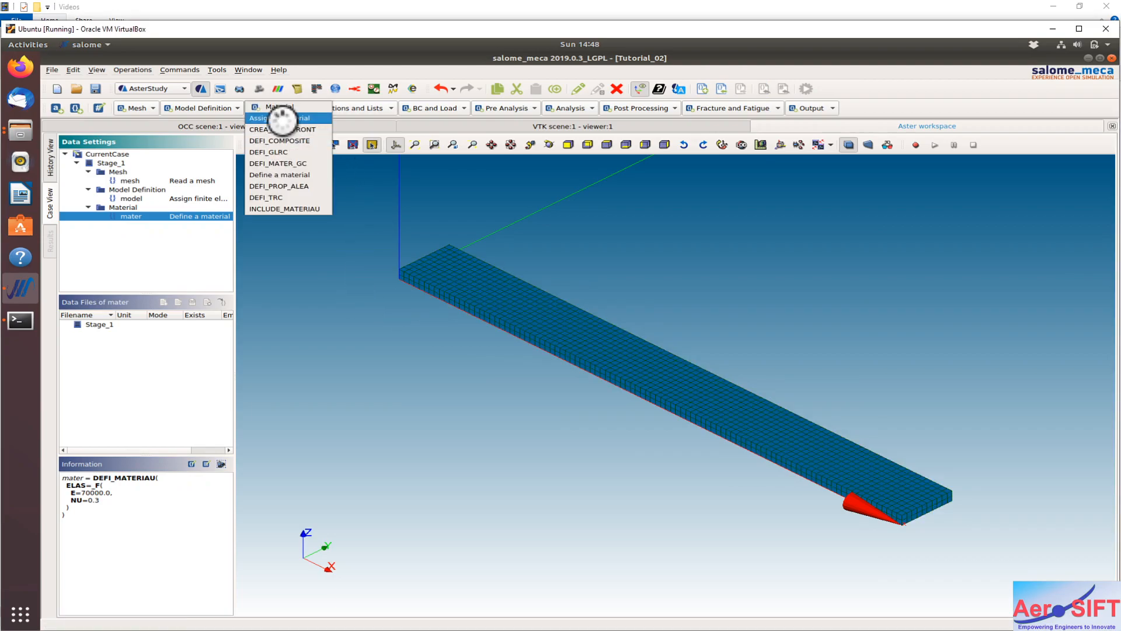
left_click(279, 108)
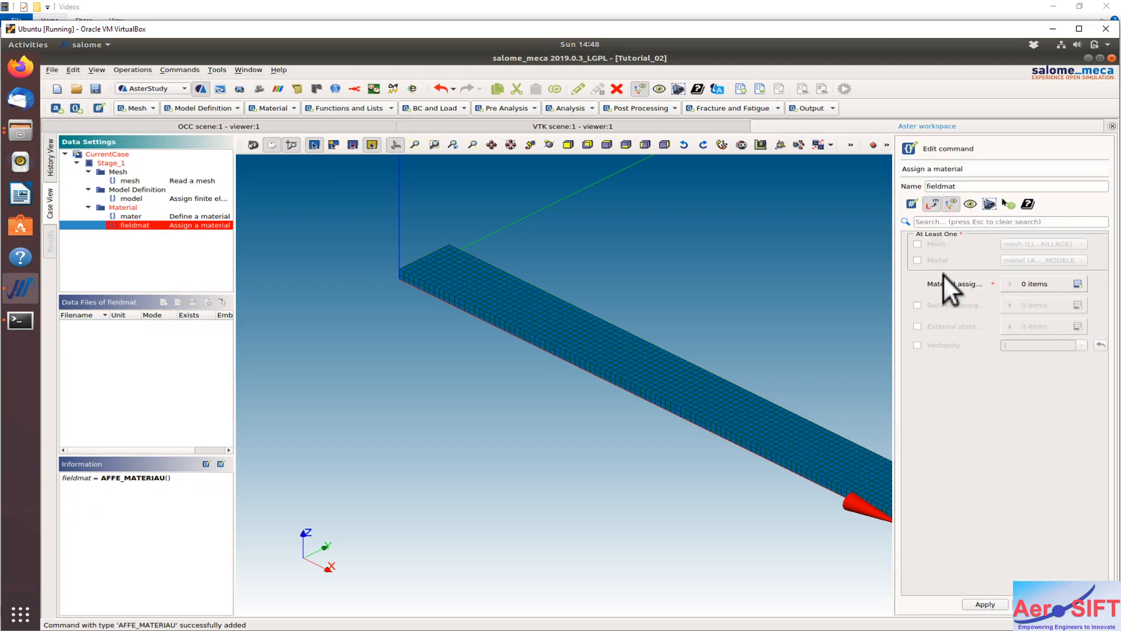
left_click(917, 260)
left_click(917, 244)
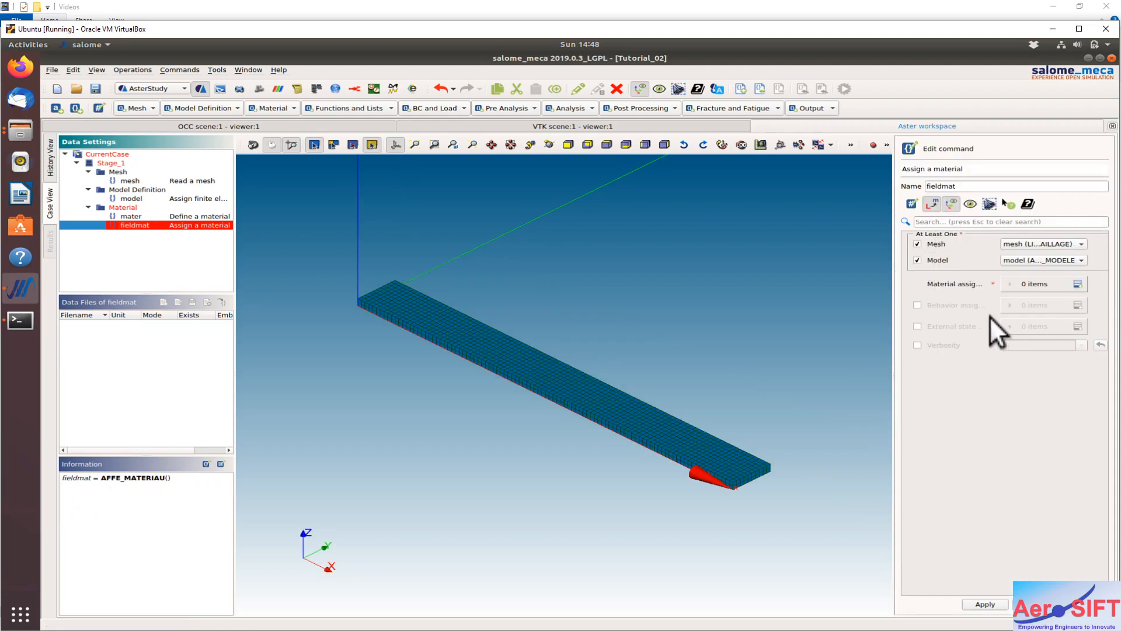
Add one material assignment giving mater to the Plate3d element group, and apply the fieldmat command
left_click(1077, 284)
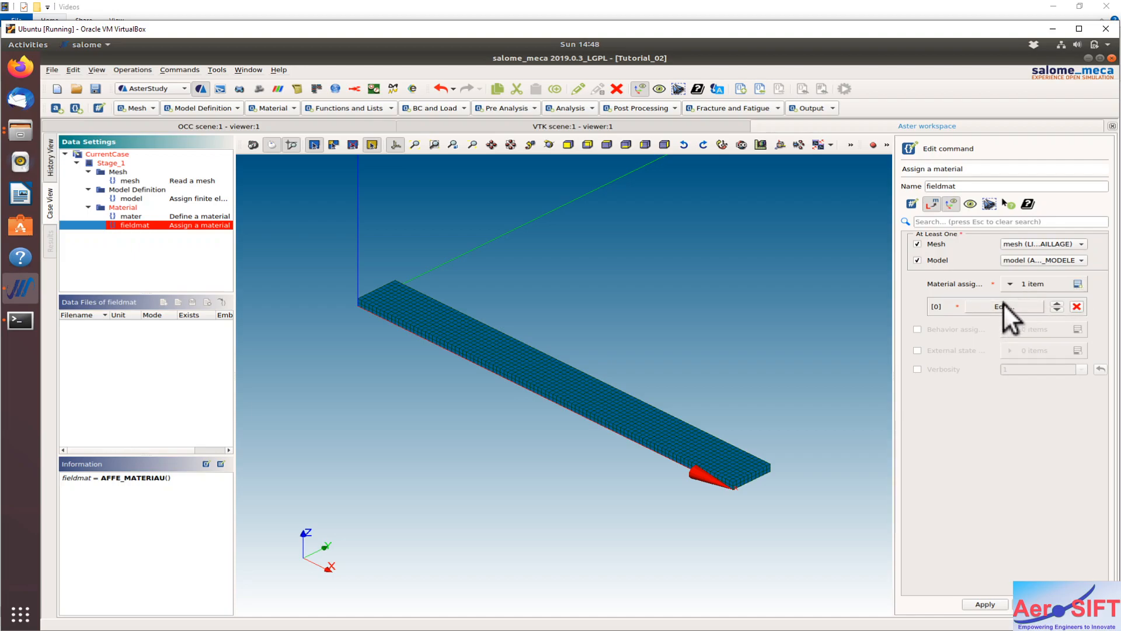
left_click(1003, 305)
left_click(917, 261)
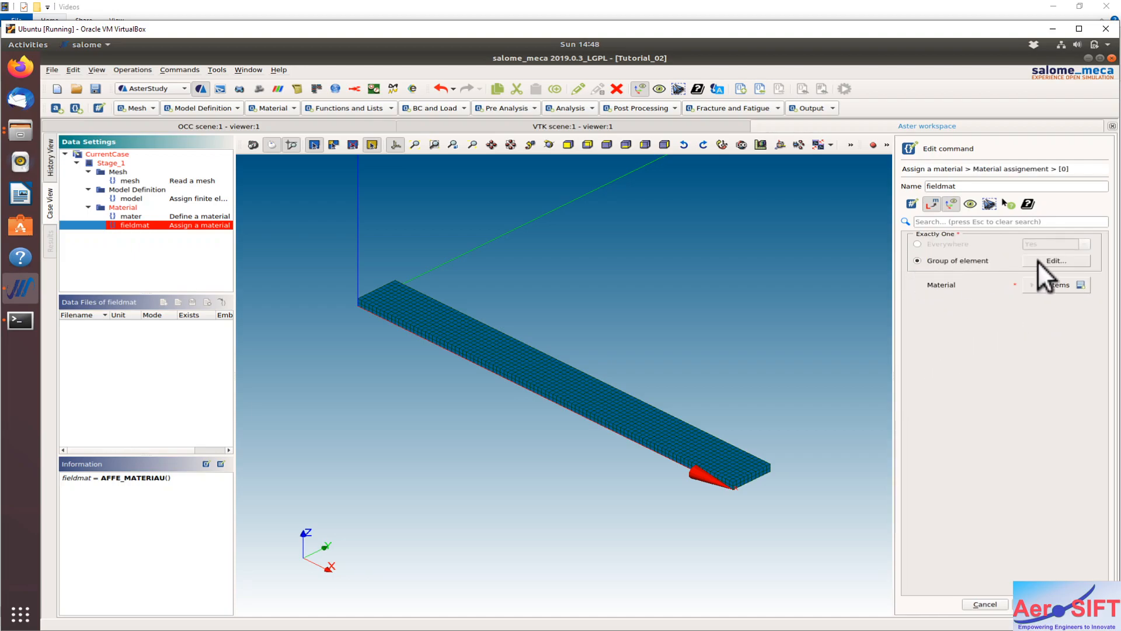
left_click(1049, 264)
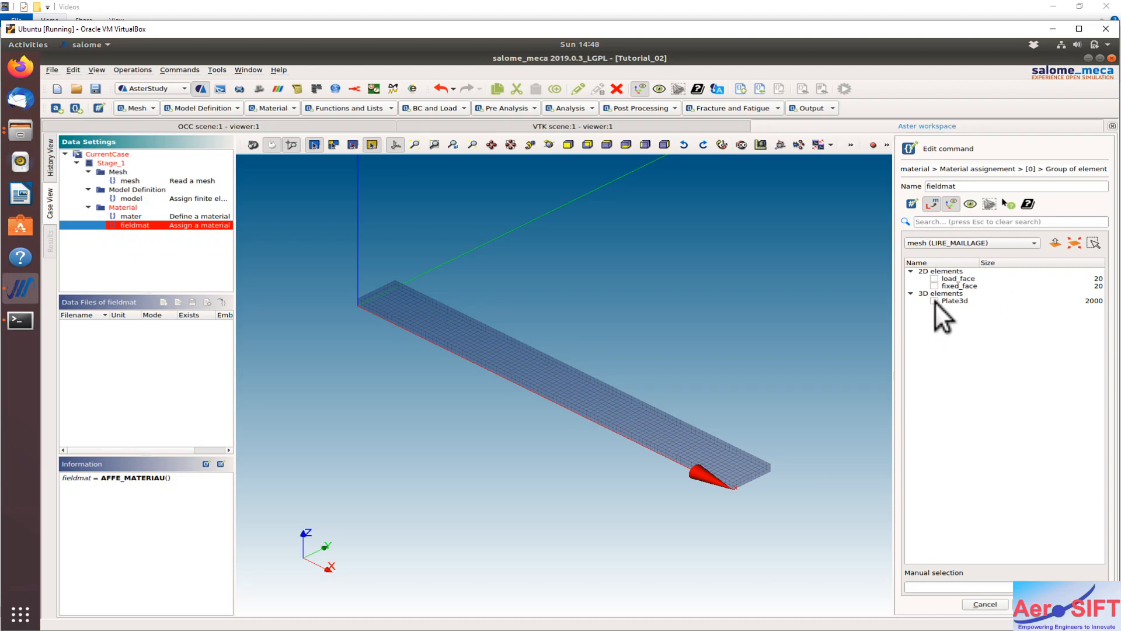
left_click(934, 301)
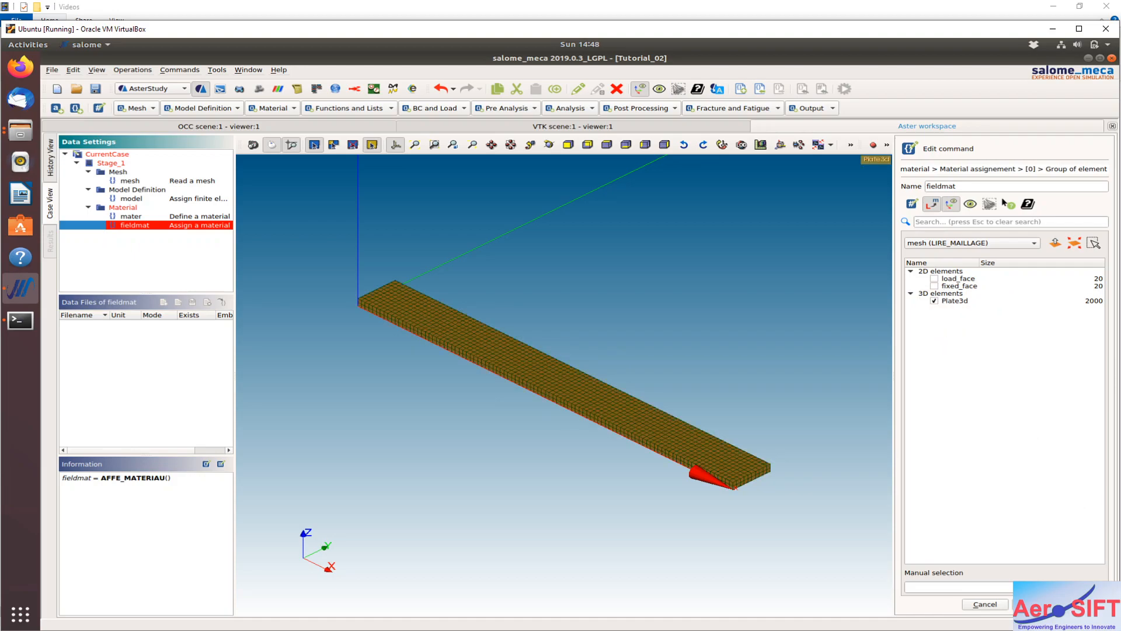
left_click(1085, 604)
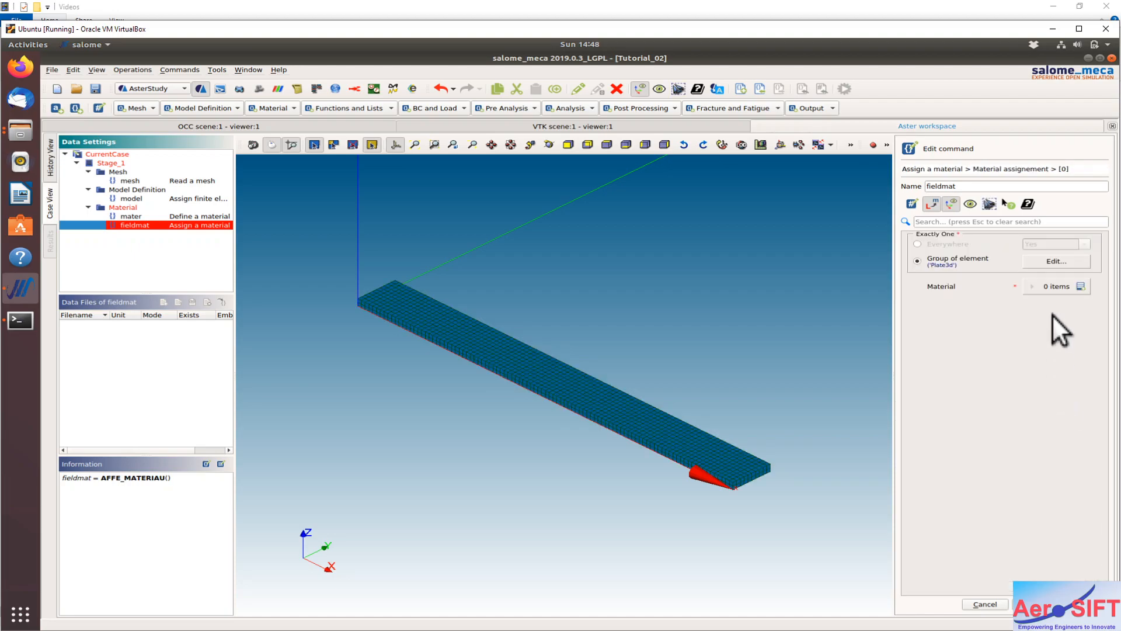
left_click(1081, 285)
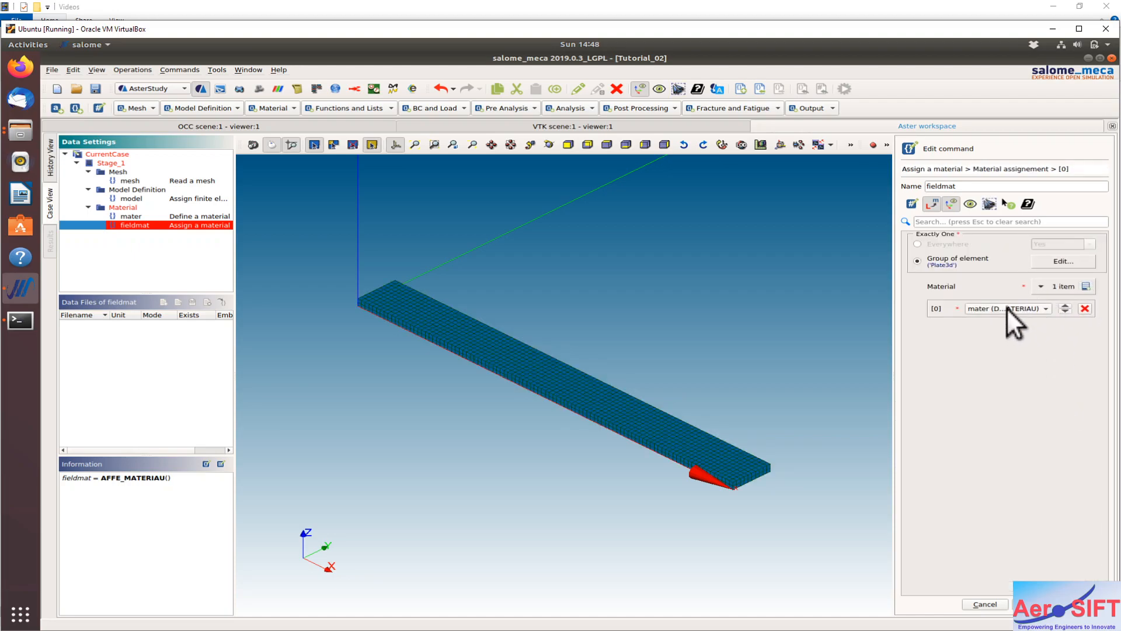
left_click(1085, 604)
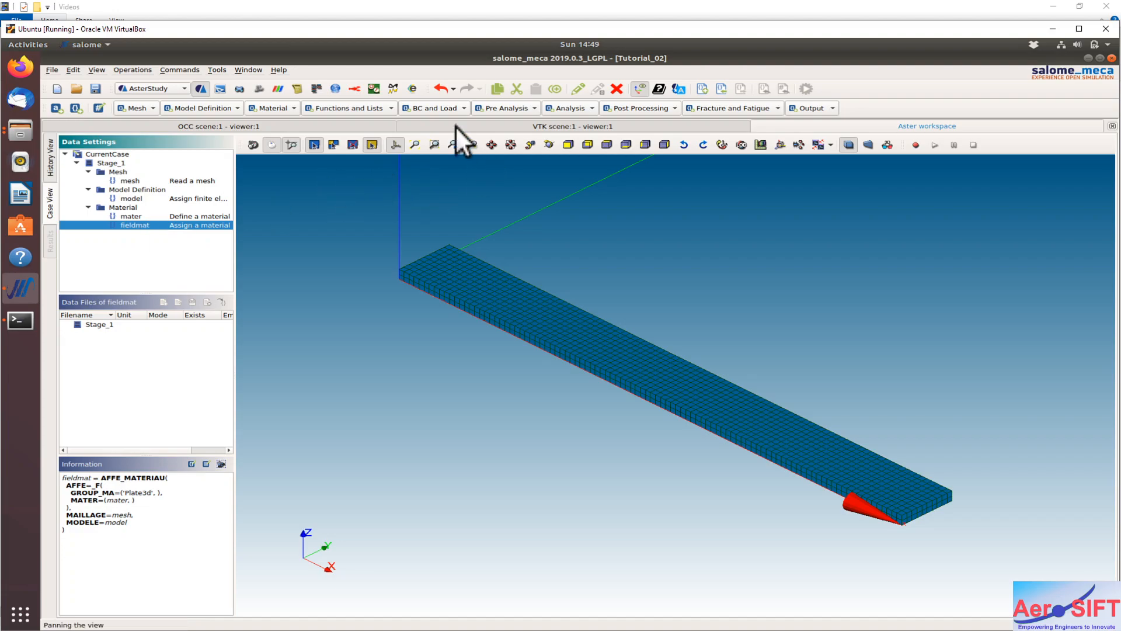
Add an Assign mechanical load command with Enforce DOF enabled and one entry in it
left_click(457, 108)
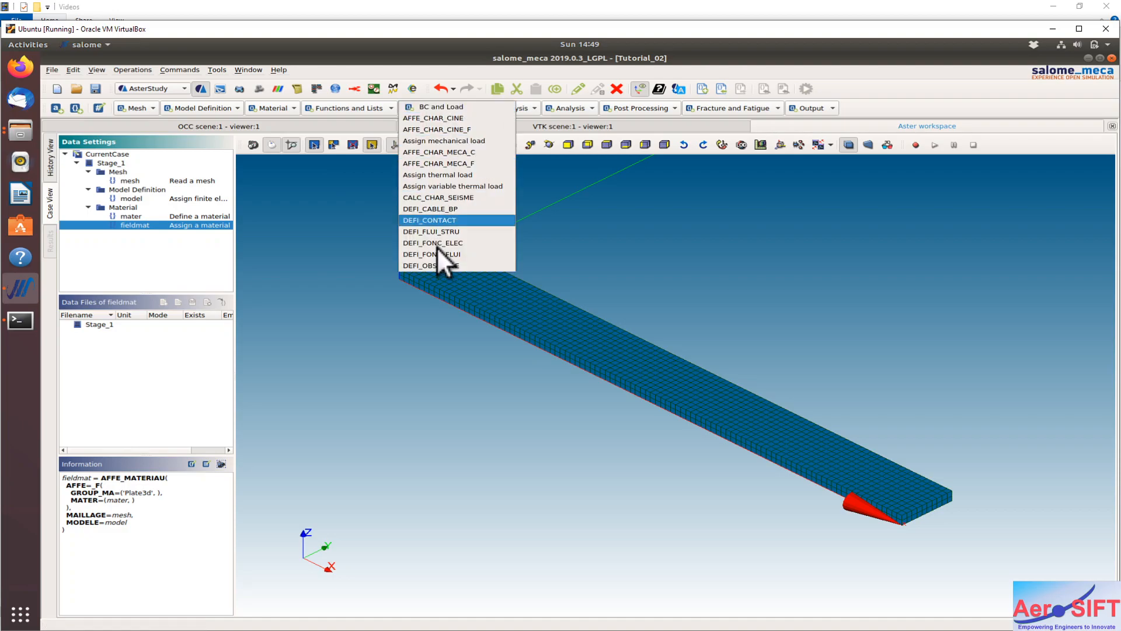
left_click(442, 142)
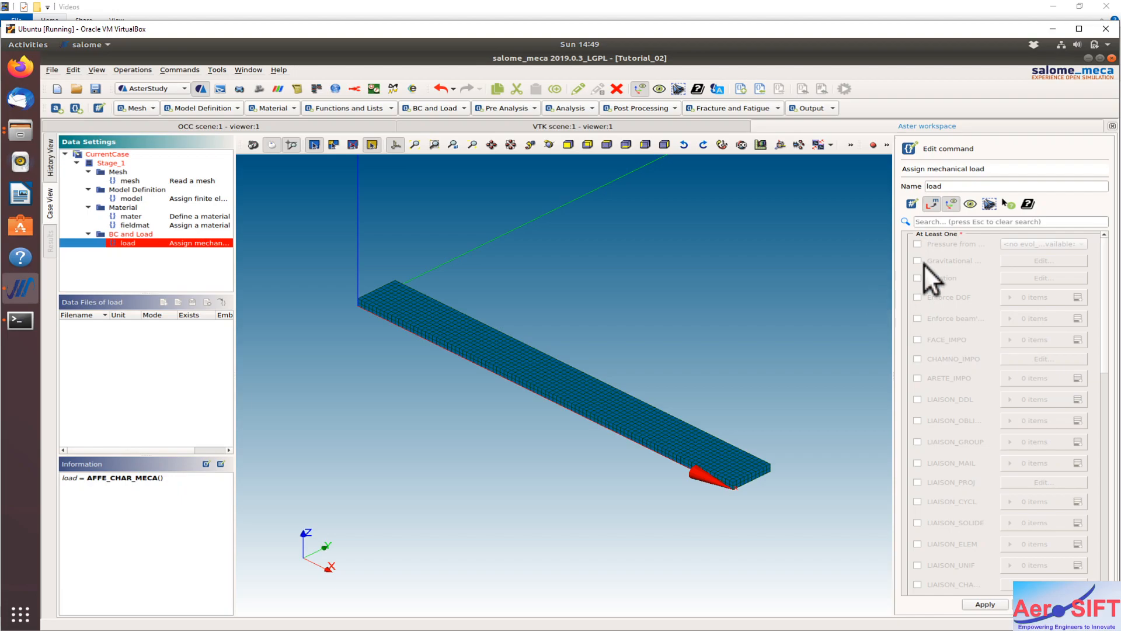
left_click(916, 297)
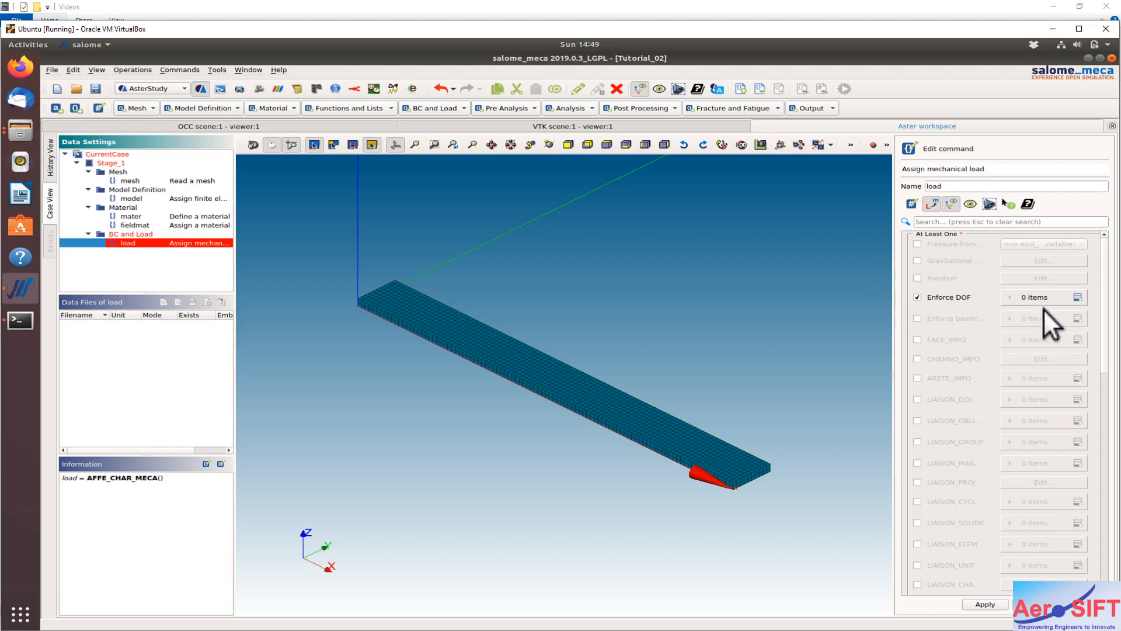
left_click(1075, 298)
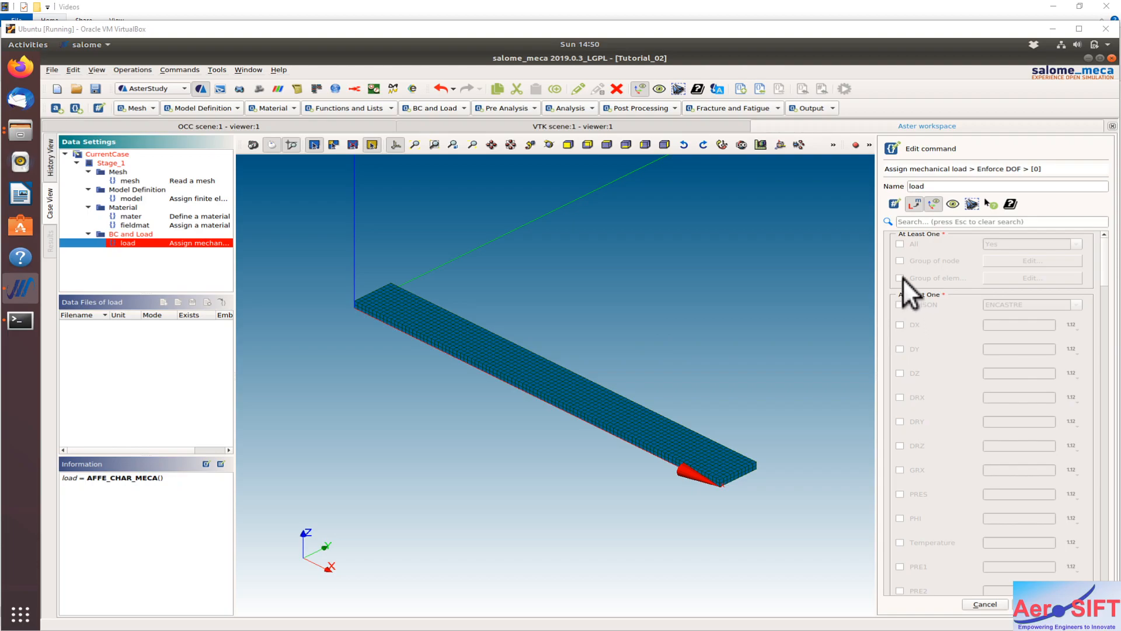
Clamp the fixed_face node group in the Enforce DOF entry with the LIAISON option ENCASTRE
left_click(902, 261)
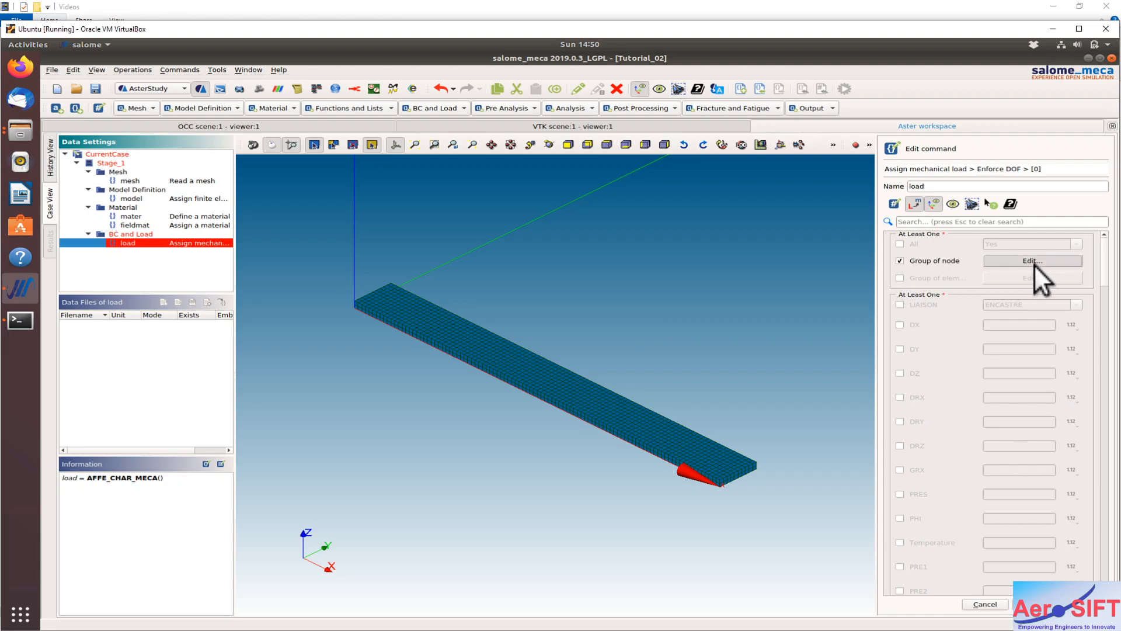
left_click(916, 294)
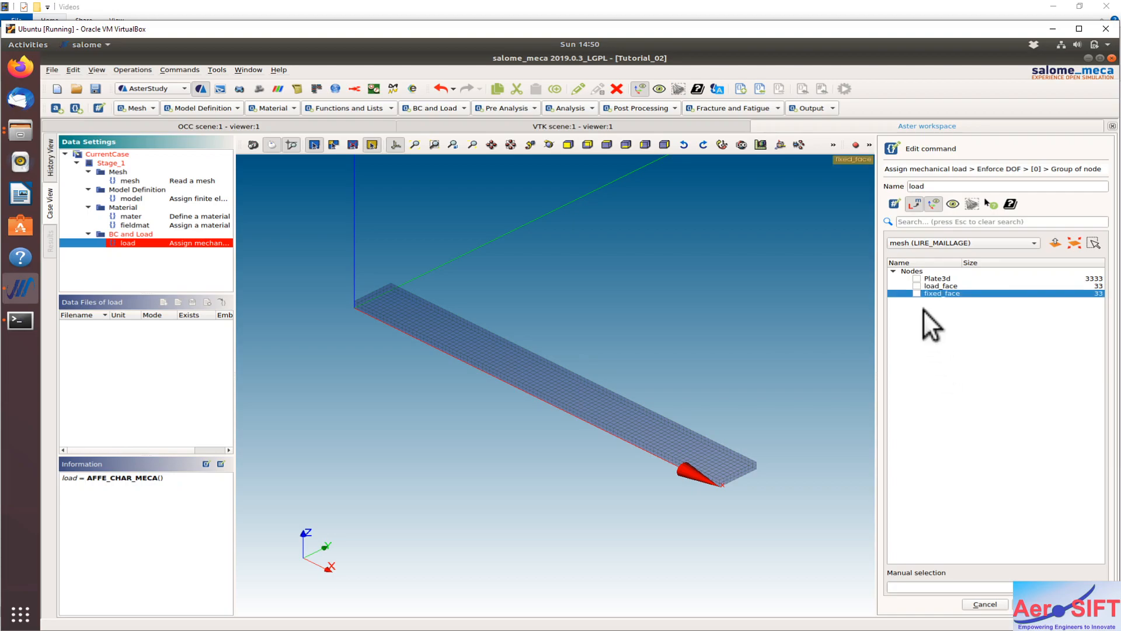
left_click(918, 295)
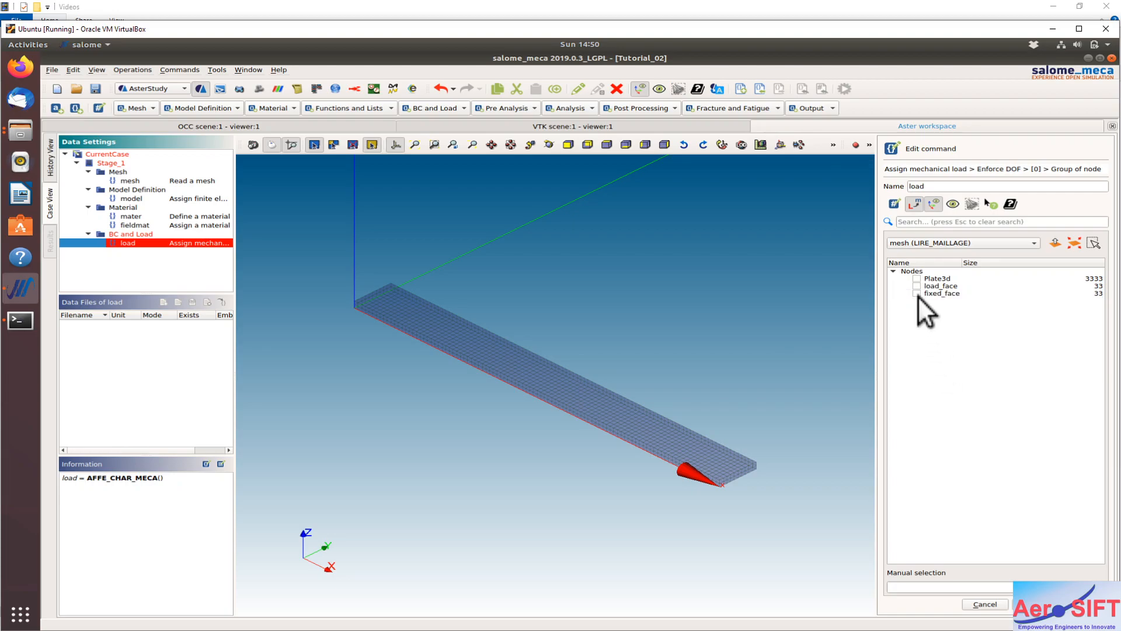
left_click(917, 294)
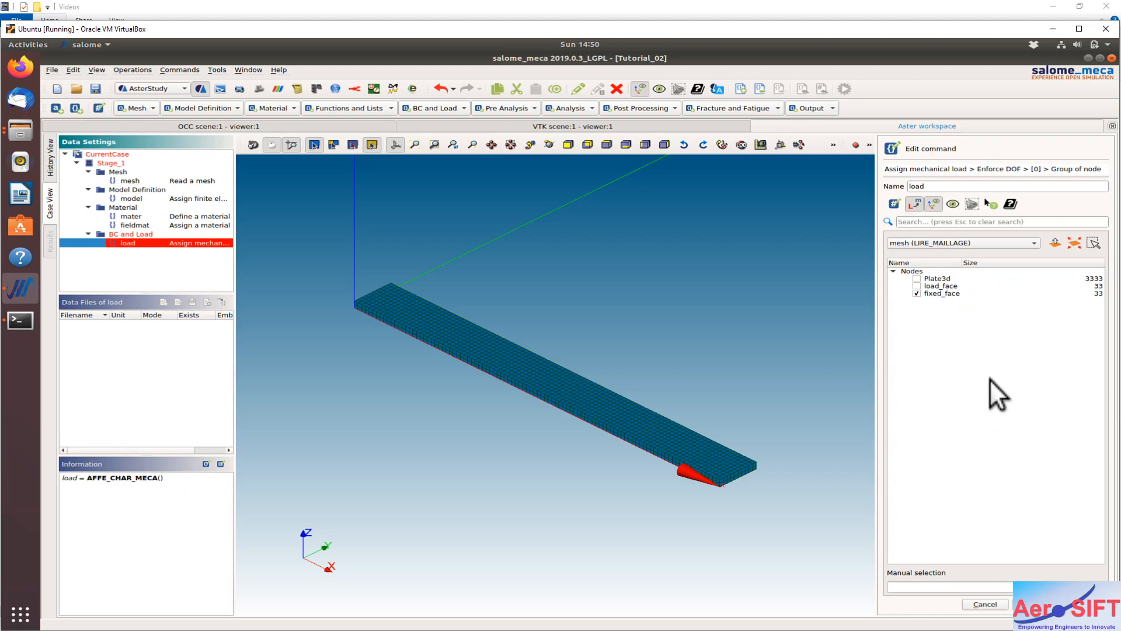
left_click(1084, 604)
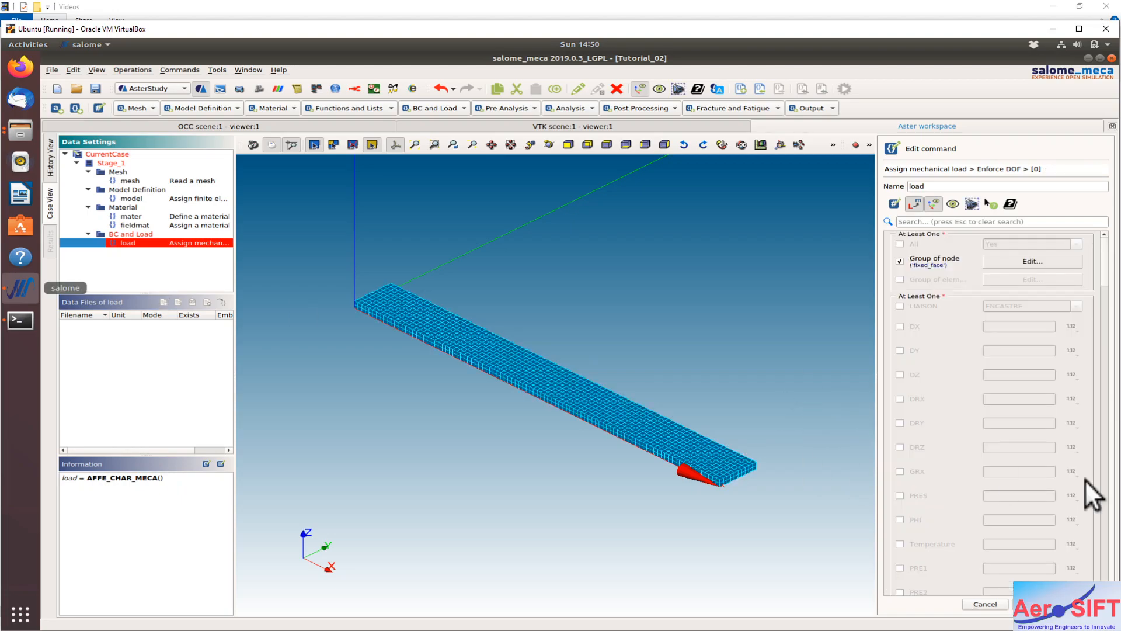
left_click(899, 306)
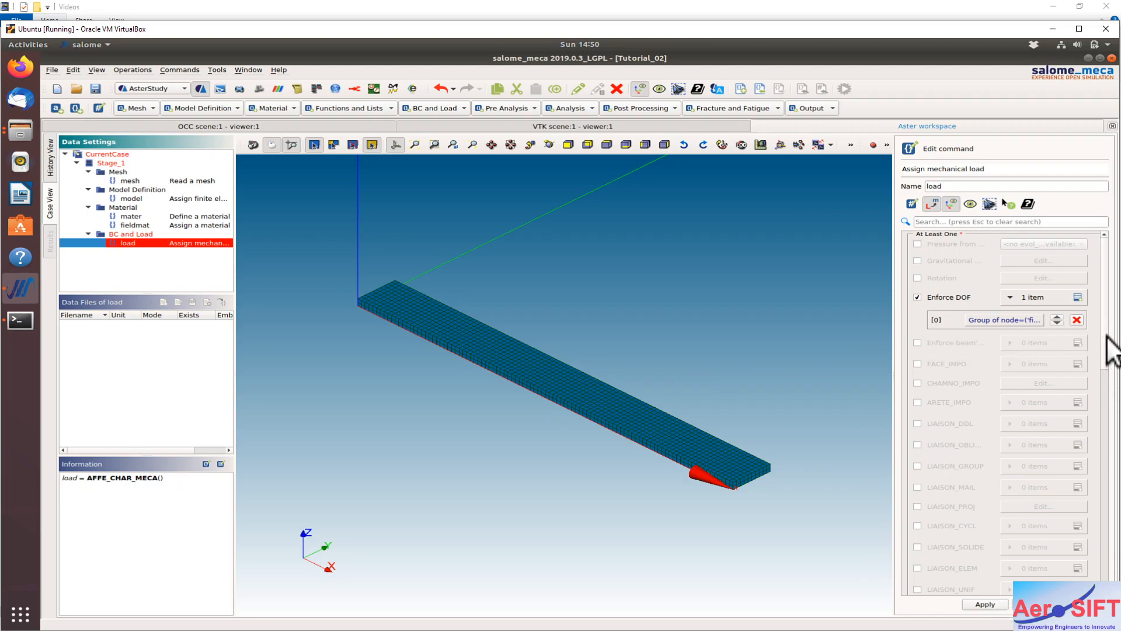
Enable FORCE_NODALE in the mechanical load and add one entry on the load_face node group
scroll(1107, 389, "down", 3)
scroll(1111, 402, "down", 4)
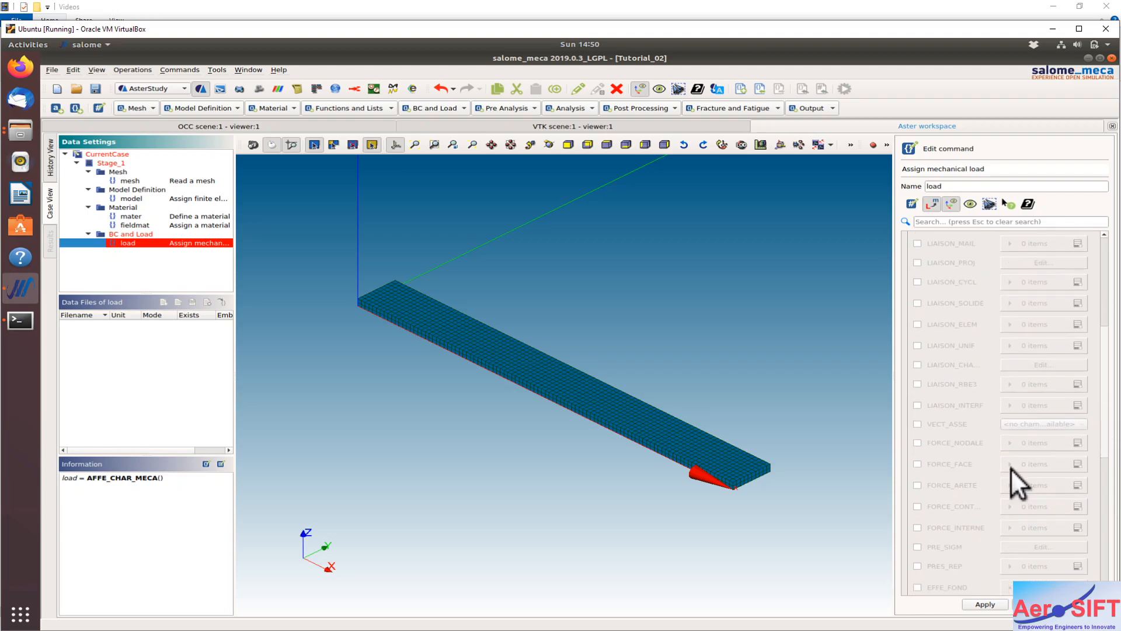
left_click(918, 443)
left_click(1077, 443)
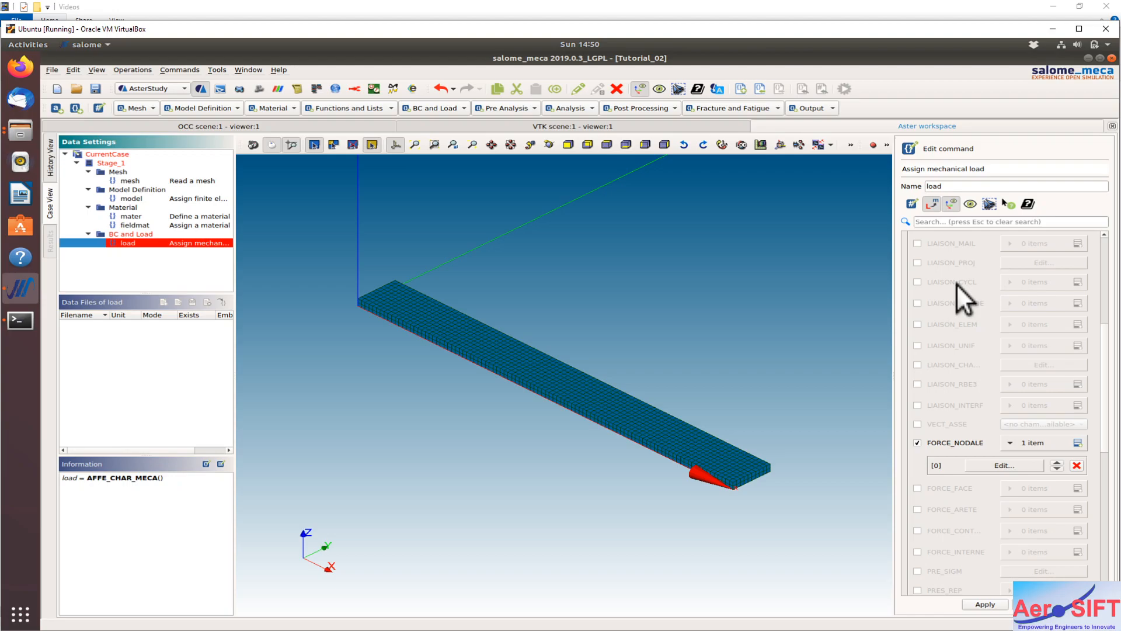
left_click(899, 245)
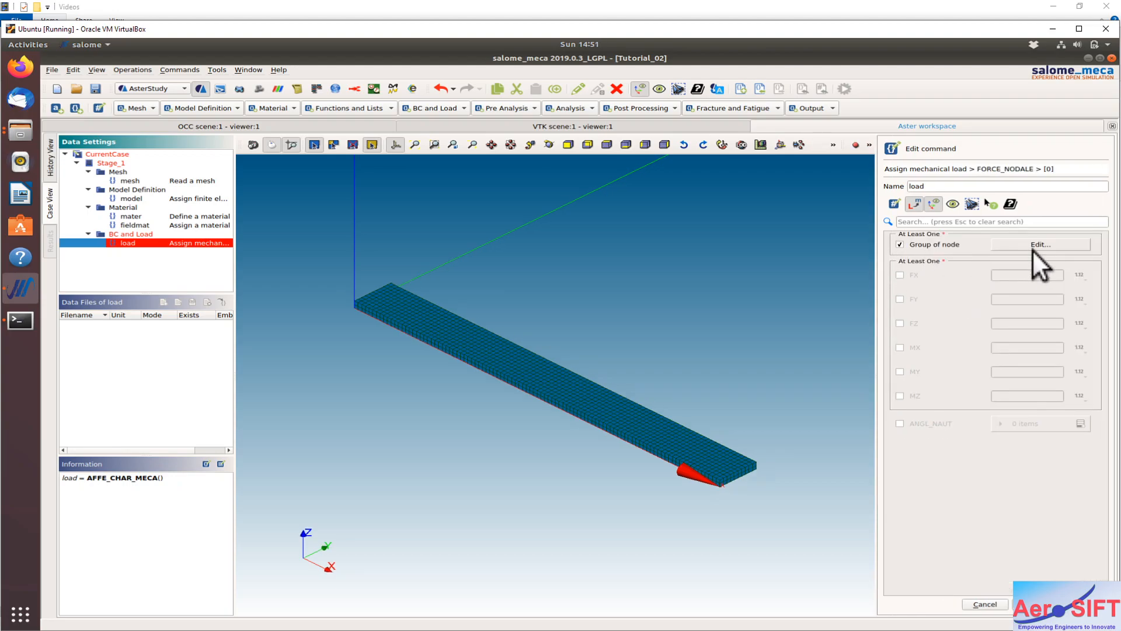
left_click(1034, 246)
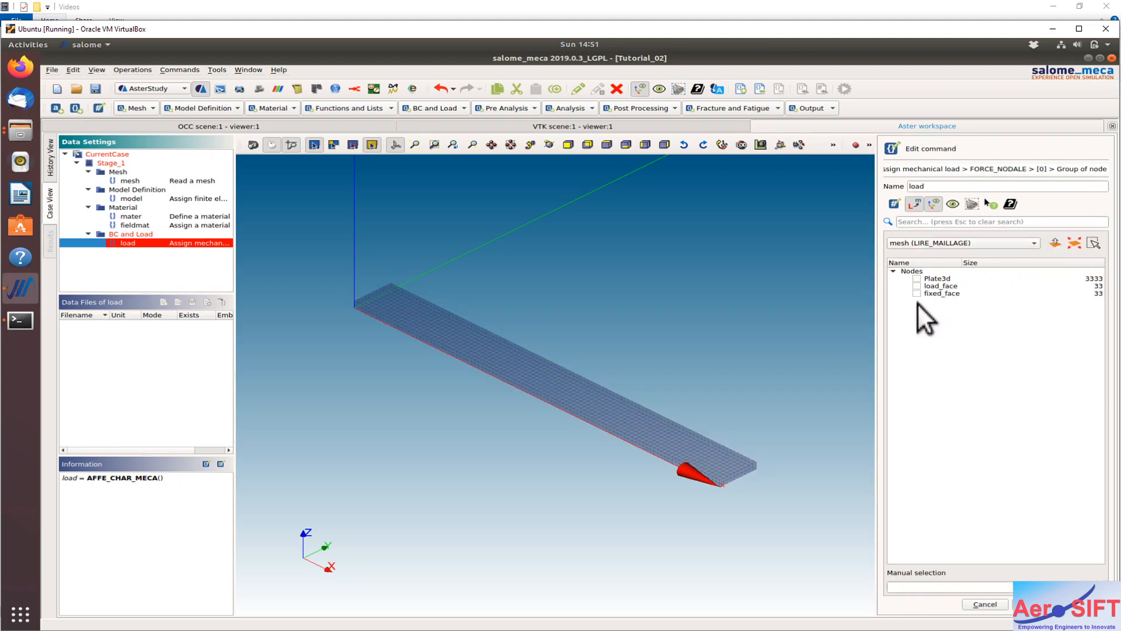
left_click(917, 286)
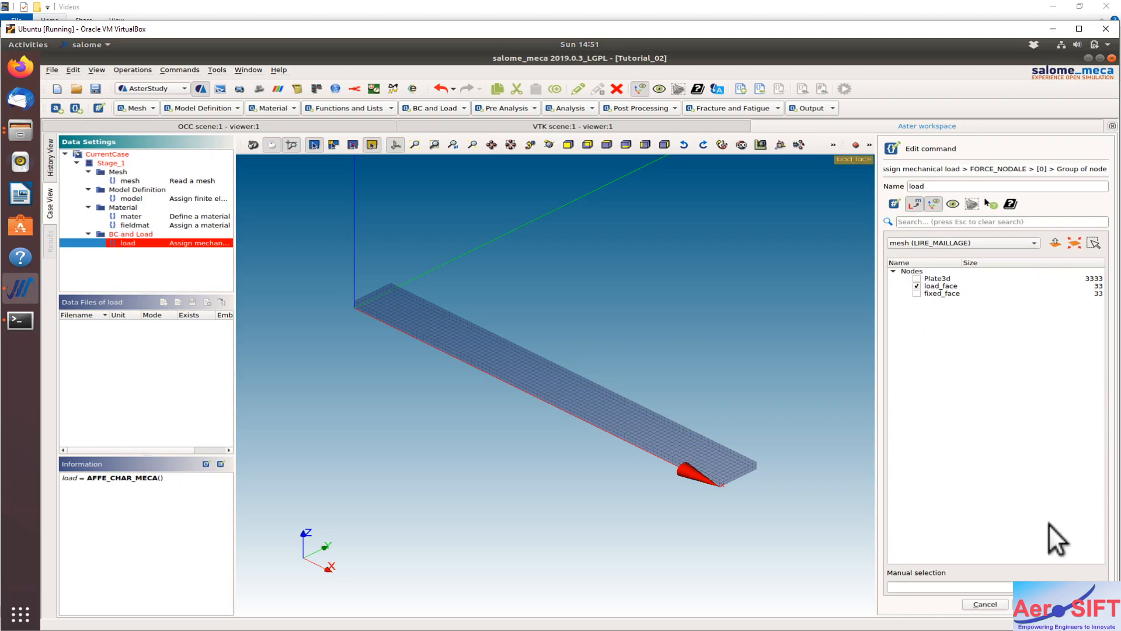
left_click(1084, 604)
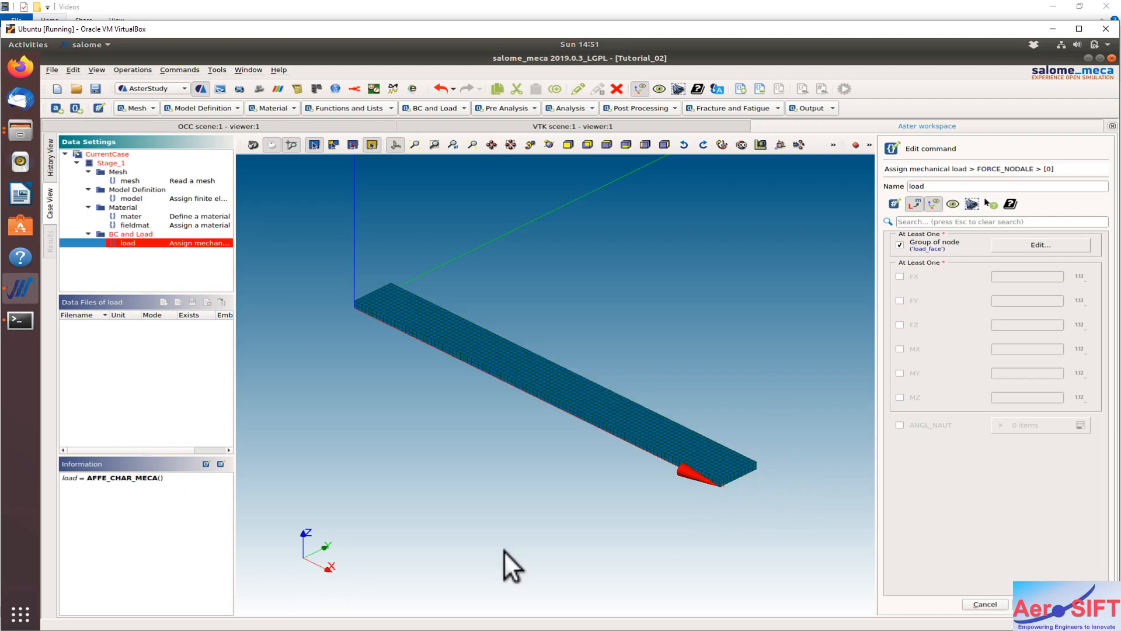
Set the nodal force FY to 7.57, apply the mechanical load, and save the study
left_click(900, 302)
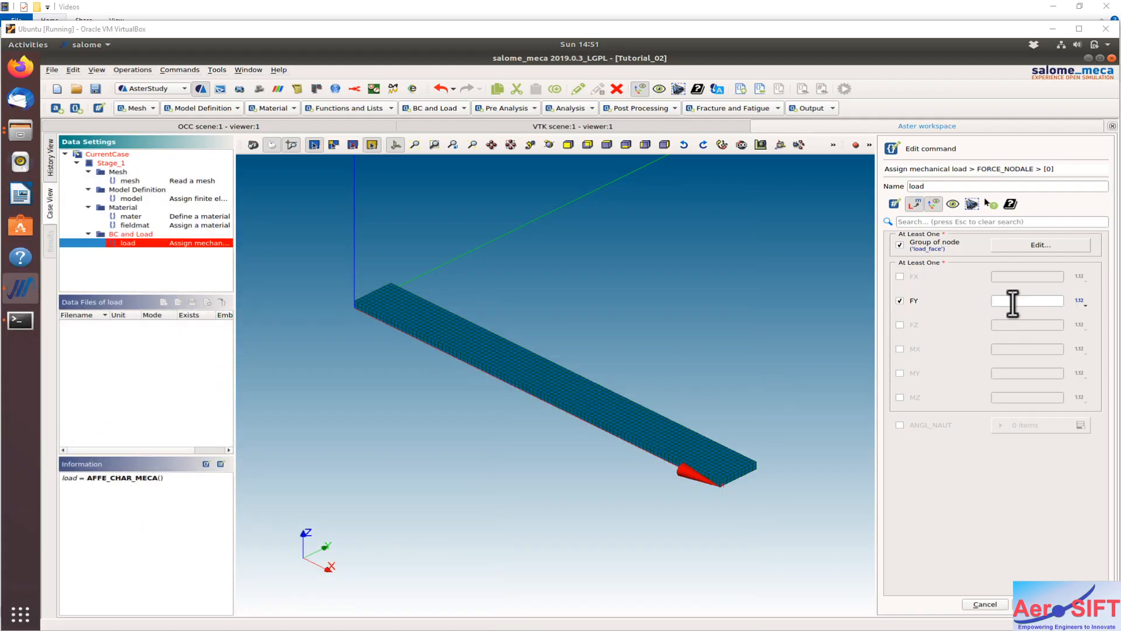
left_click(1012, 302)
type("7.57")
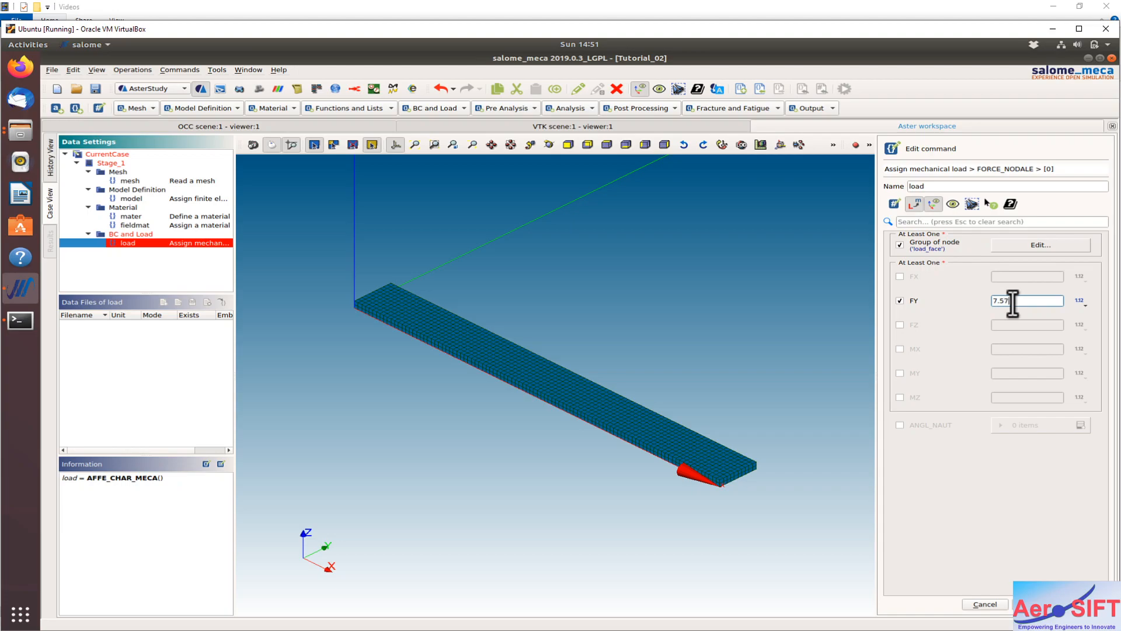
left_click(1085, 604)
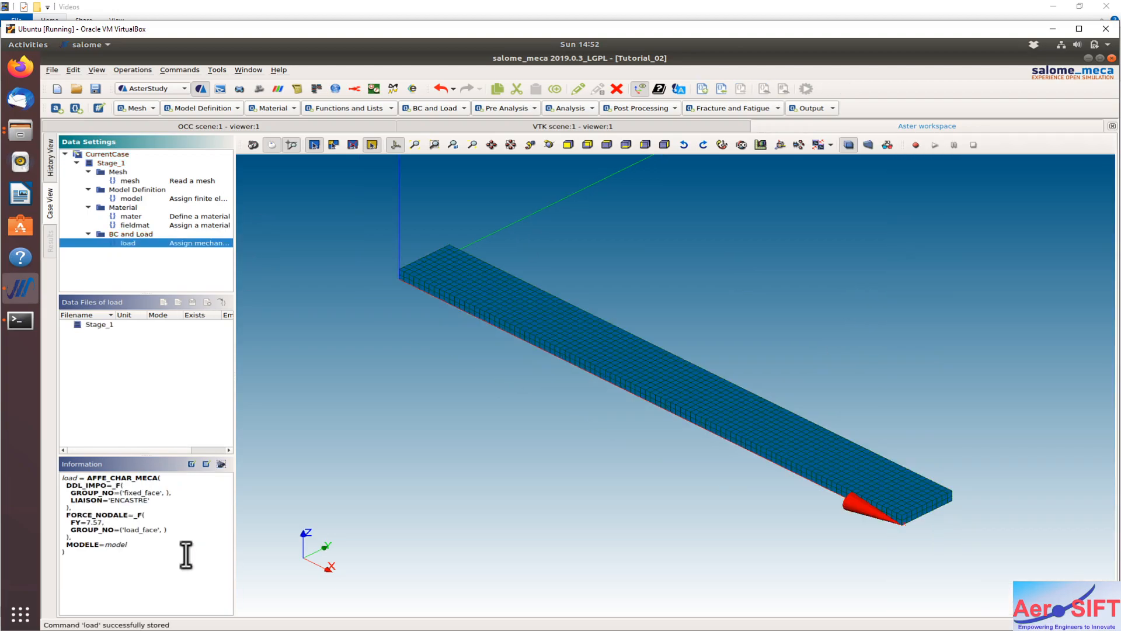
left_click(95, 89)
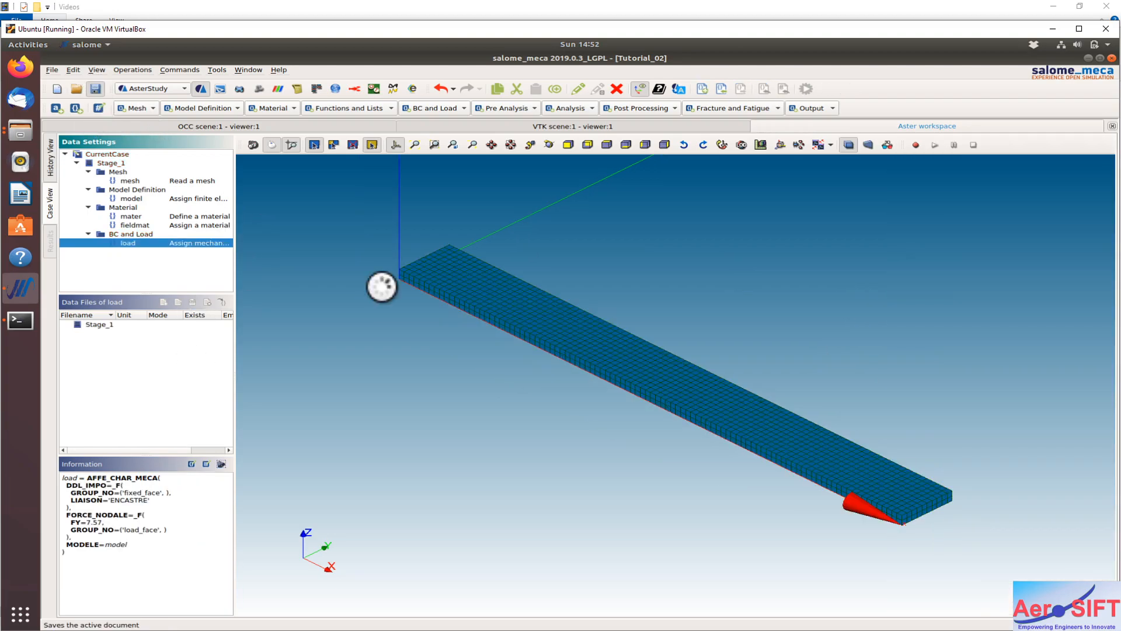
Add a Static mechanical analysis command using material field fieldmat and one Loads entry referencing load, and confirm it
left_click(588, 110)
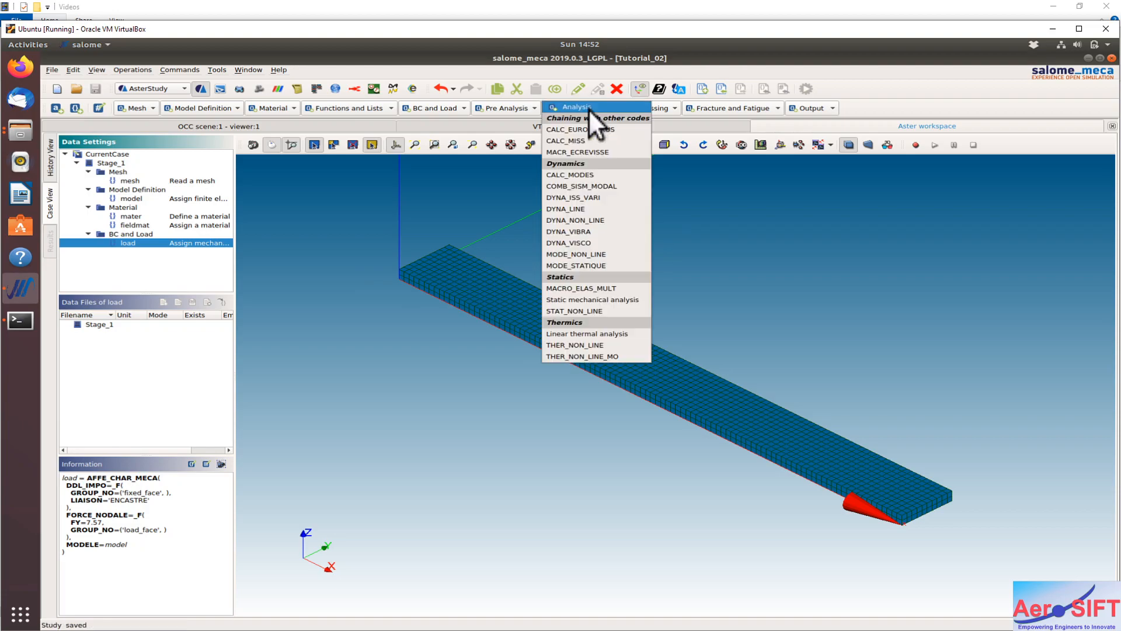
left_click(586, 299)
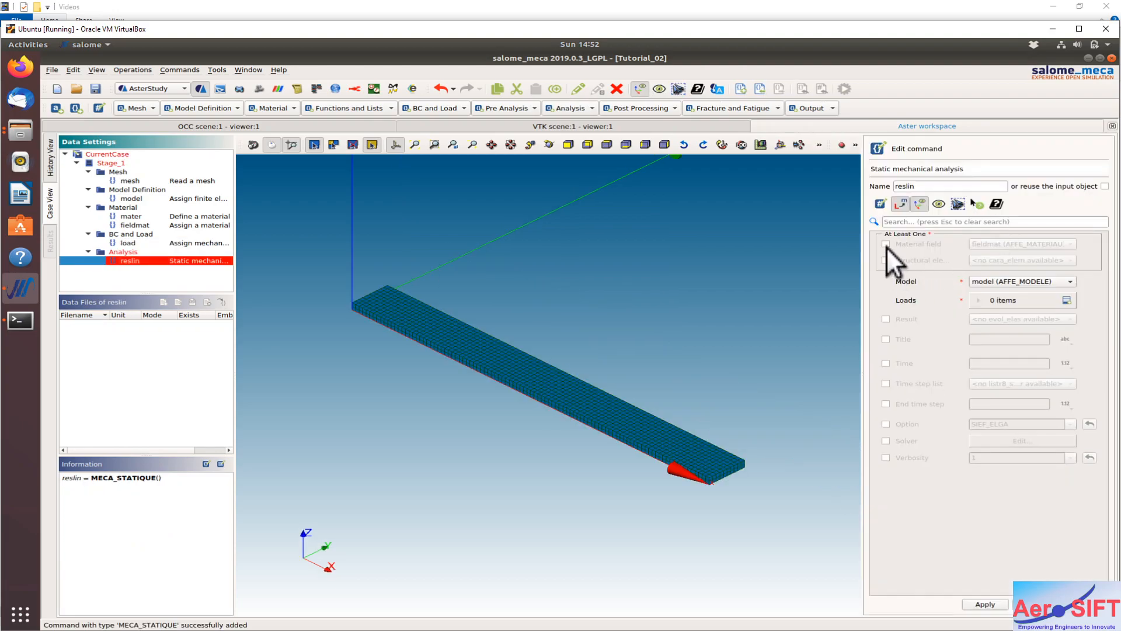
left_click(885, 245)
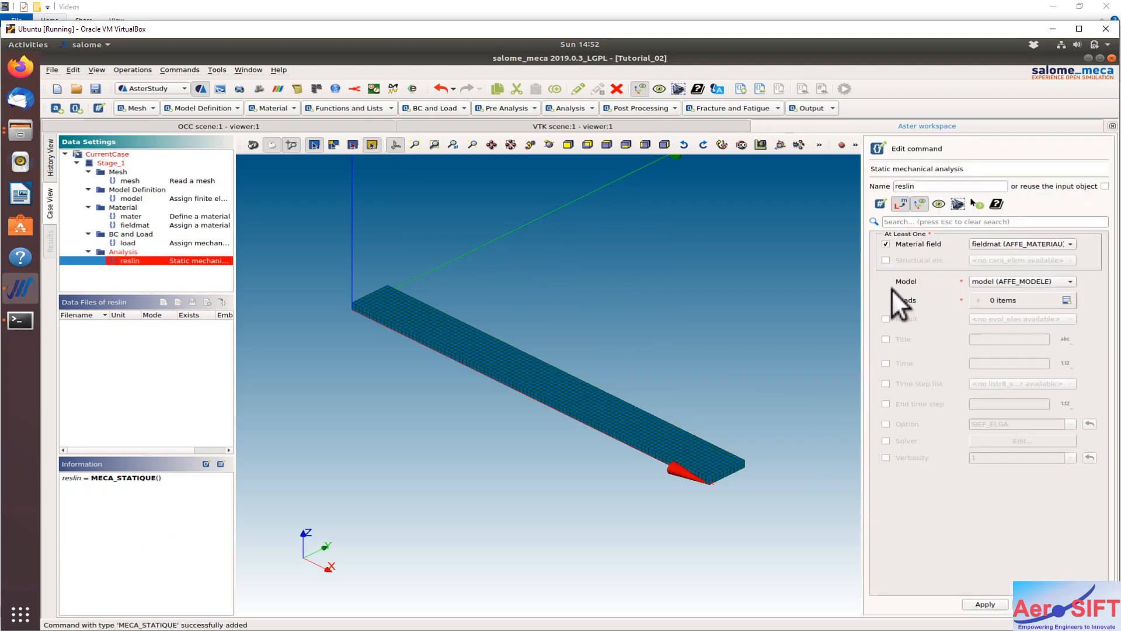
left_click(1067, 301)
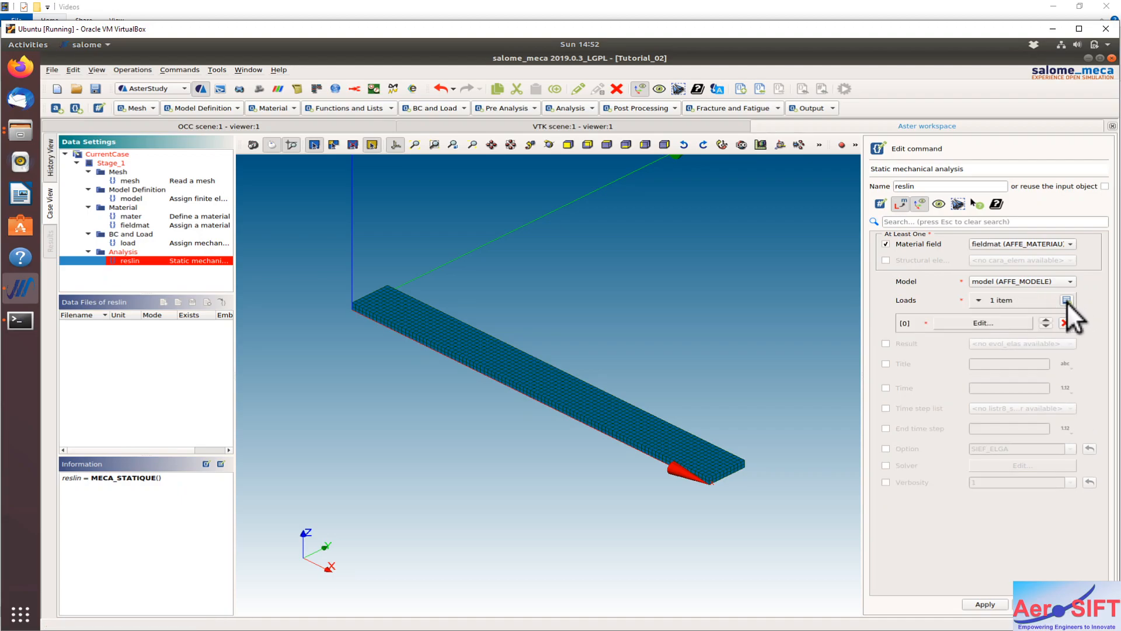
left_click(977, 324)
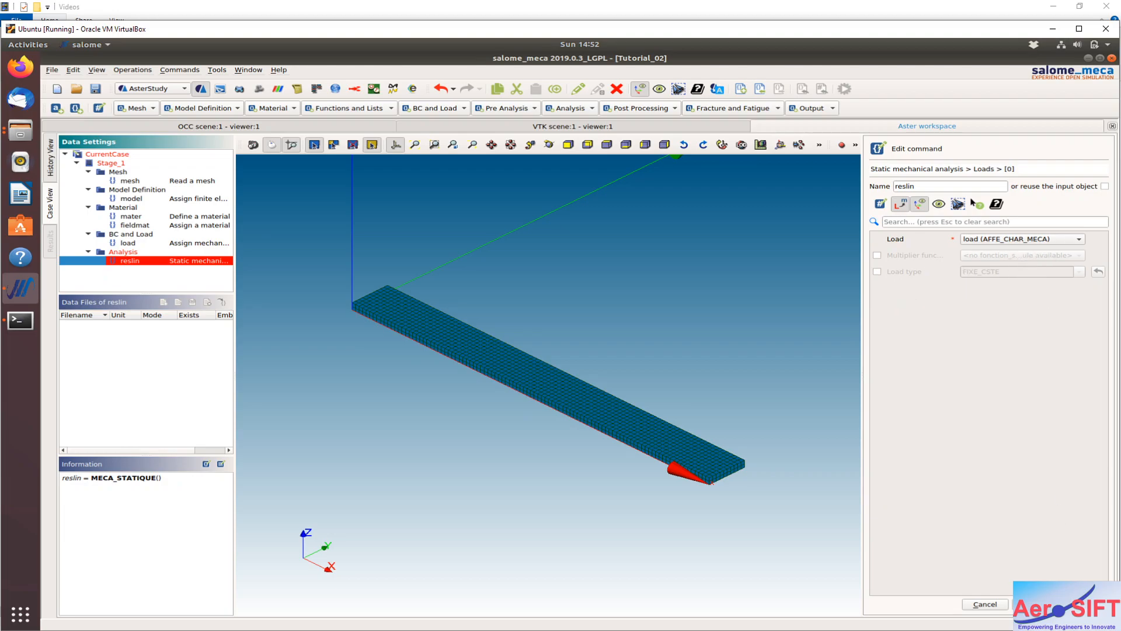
left_click(1084, 604)
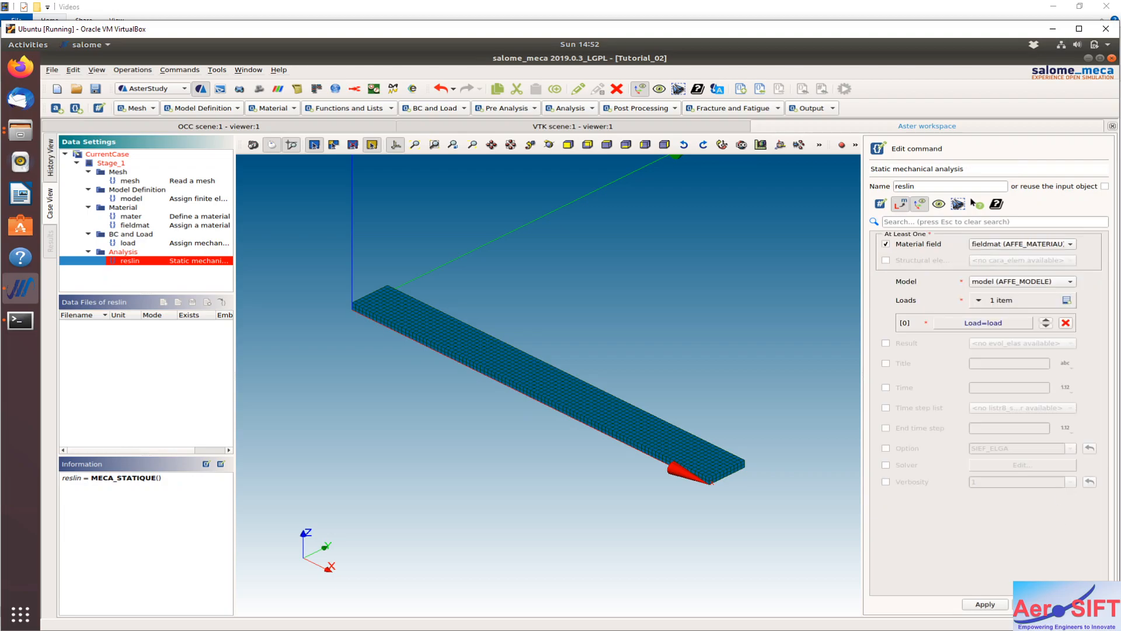
left_click(1083, 604)
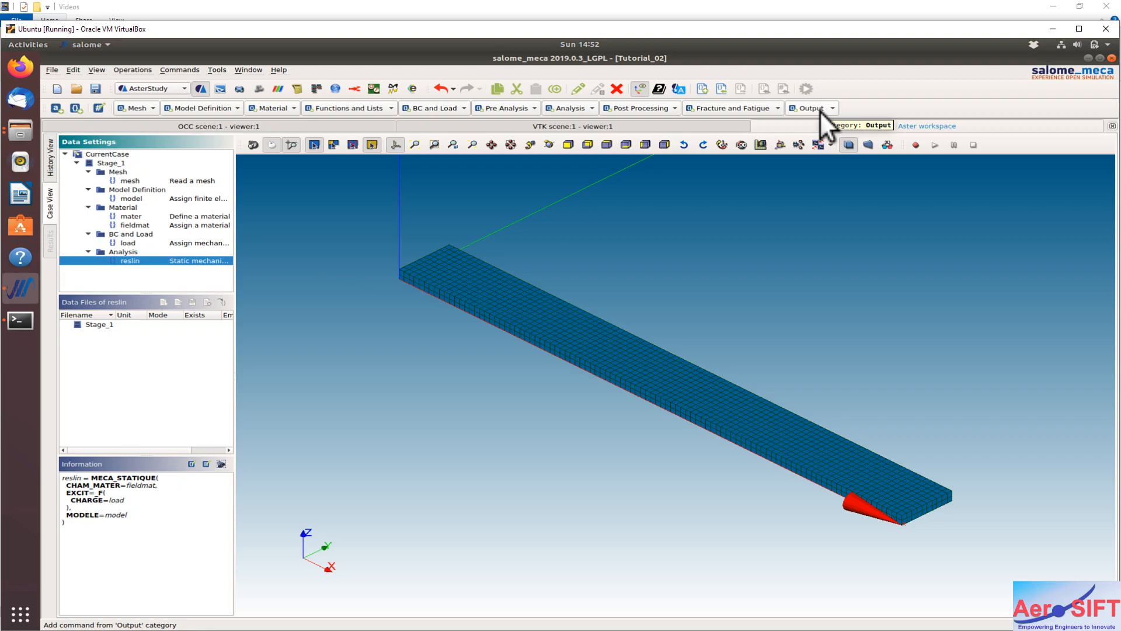
Add a CALC_CHAMP post-processing command and enable CONTRAINTE with a SIGM_ELNO entry
left_click(661, 107)
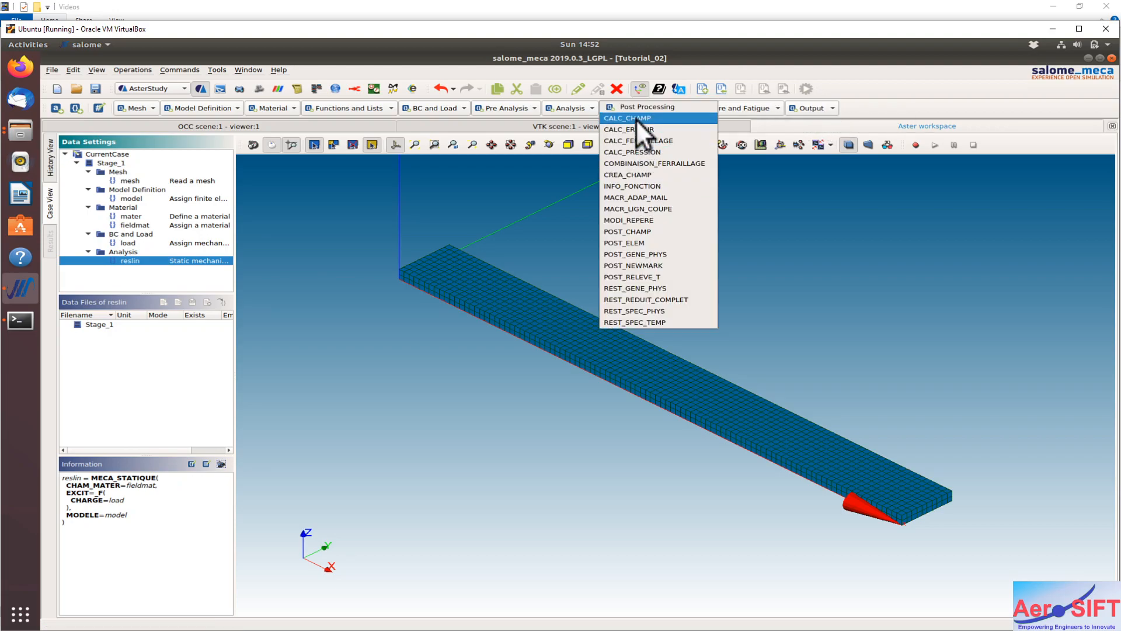
left_click(636, 119)
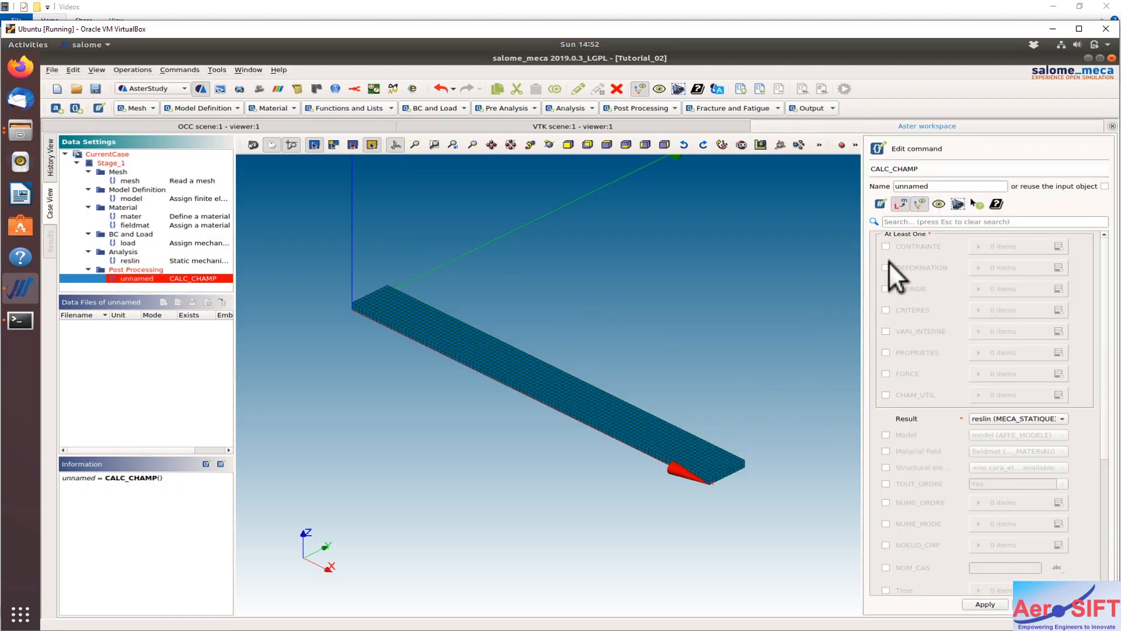
left_click(886, 247)
left_click(1055, 247)
left_click(1022, 268)
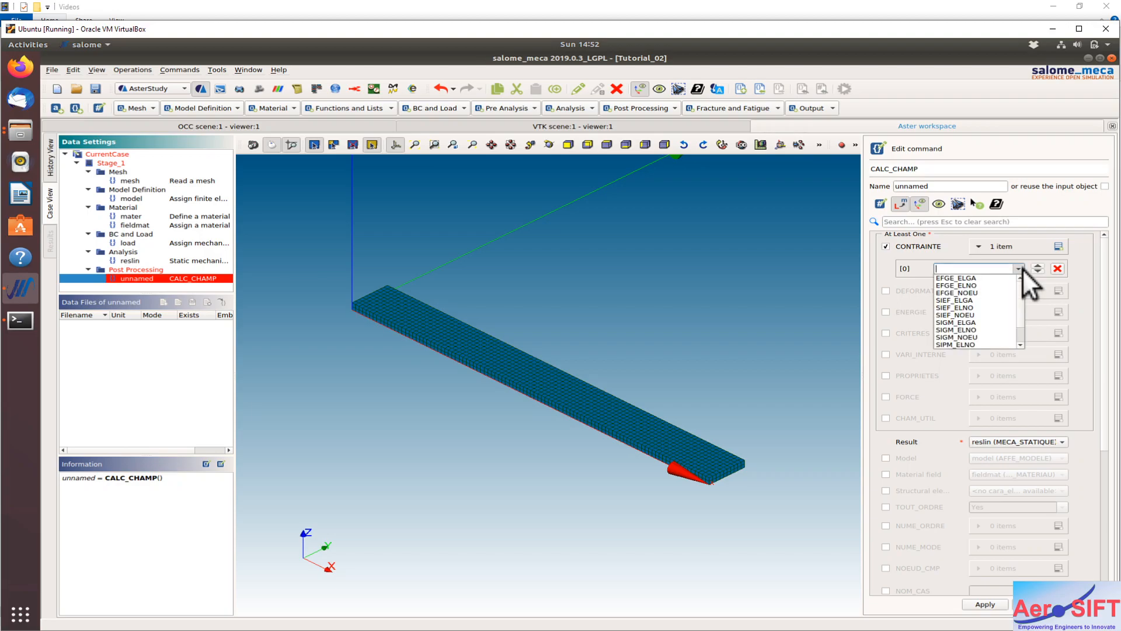
type("sig")
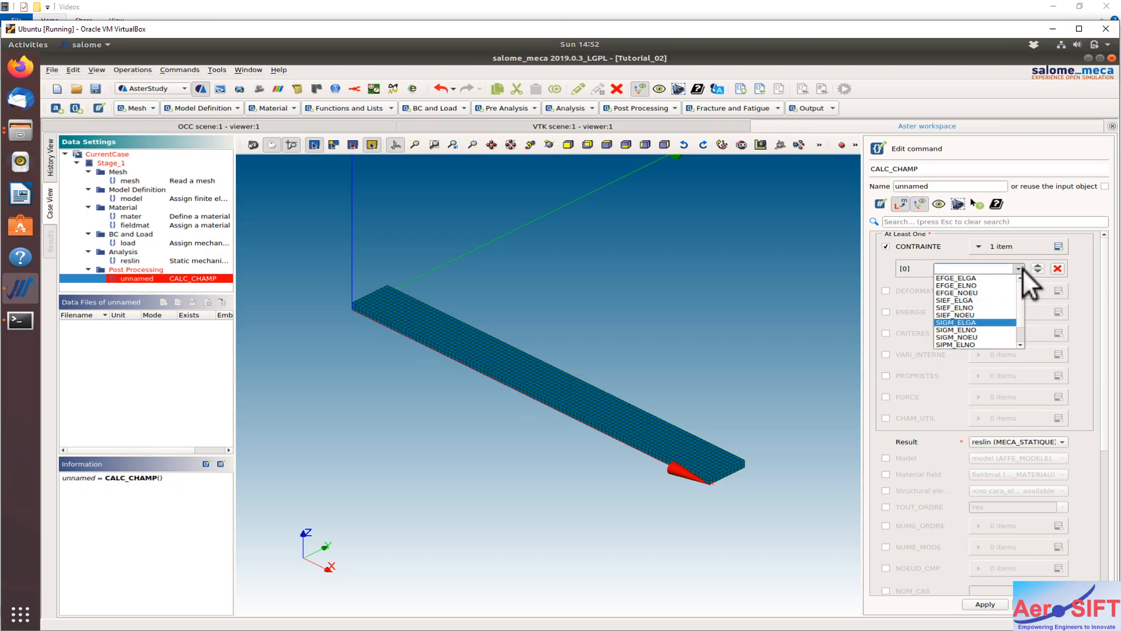
left_click(975, 329)
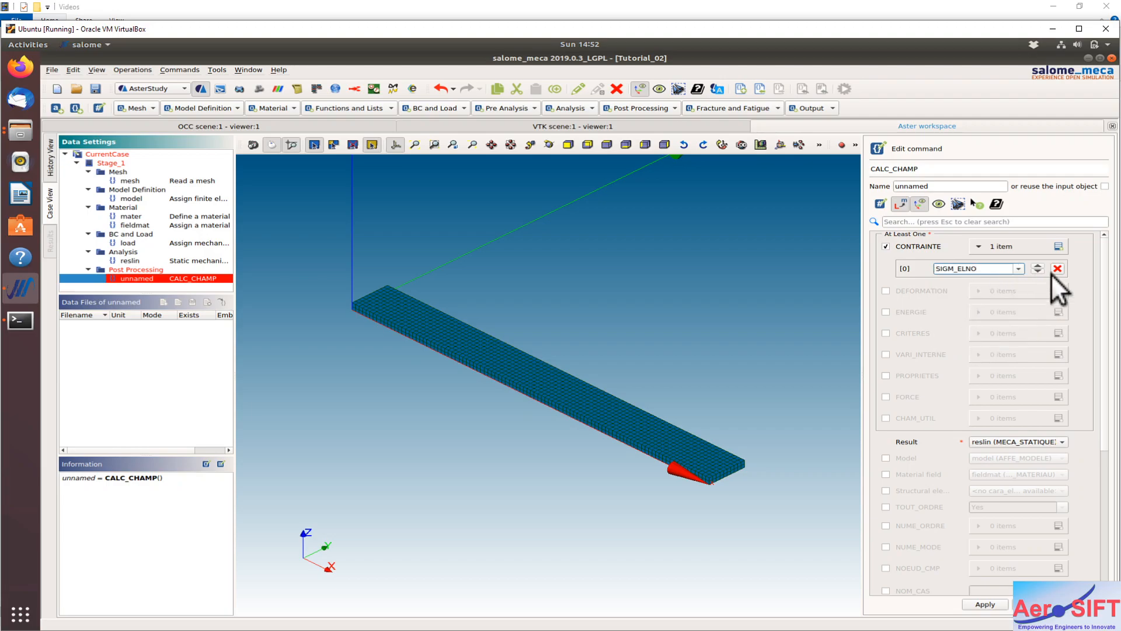
left_click(953, 285)
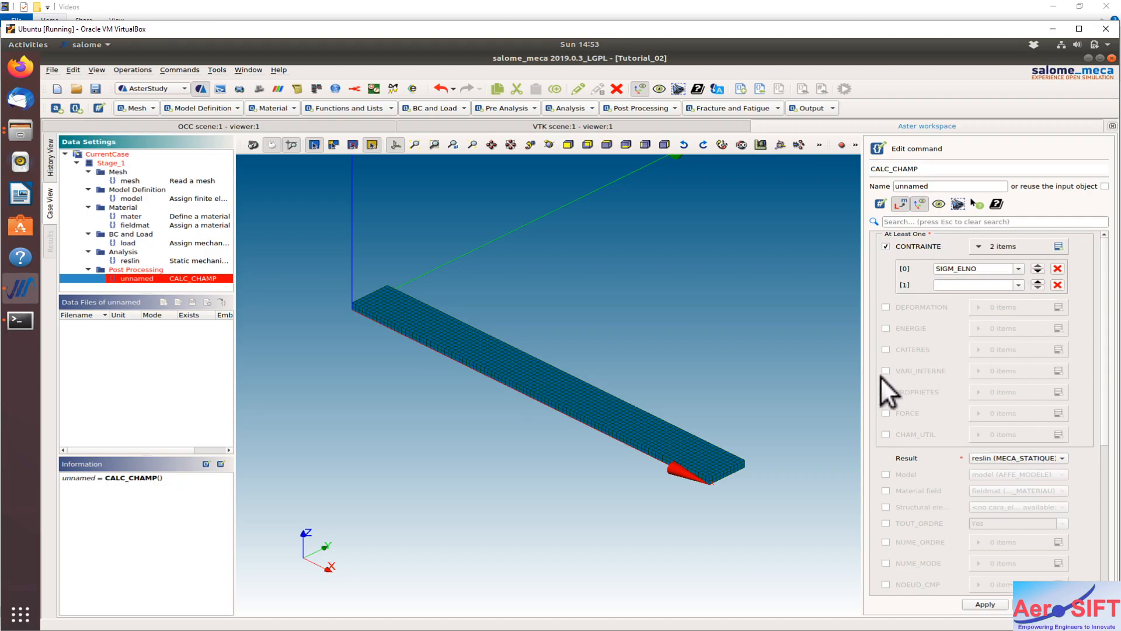
Enable CRITERES in the CALC_CHAMP command with a SIEQ_ELNO entry and confirm the command
left_click(885, 333)
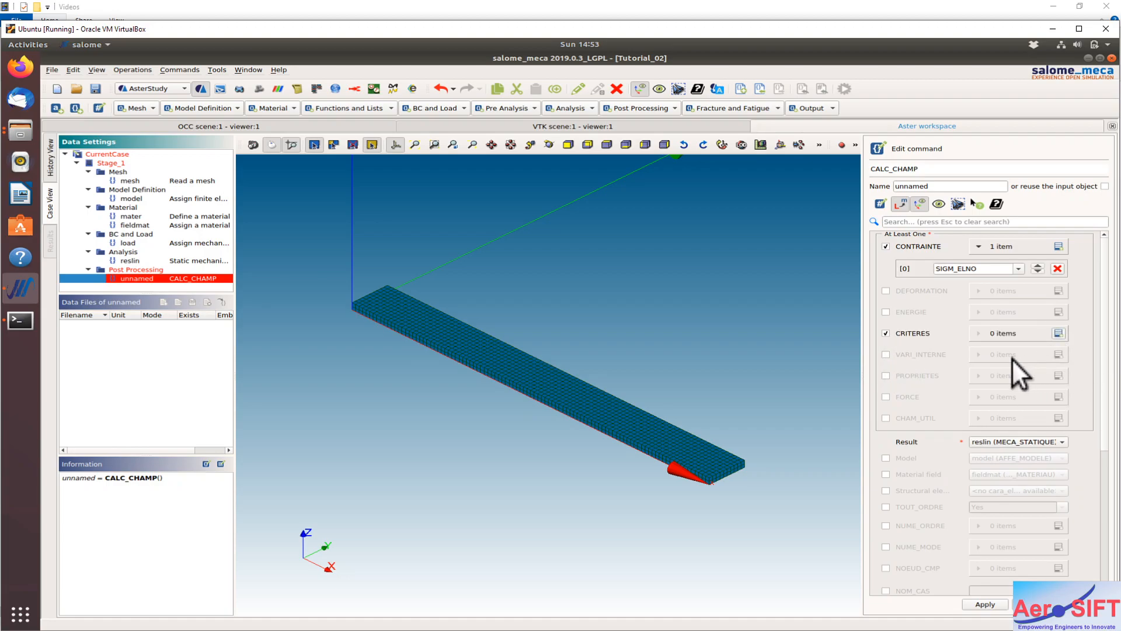
left_click(993, 356)
scroll(994, 357, "down", 1)
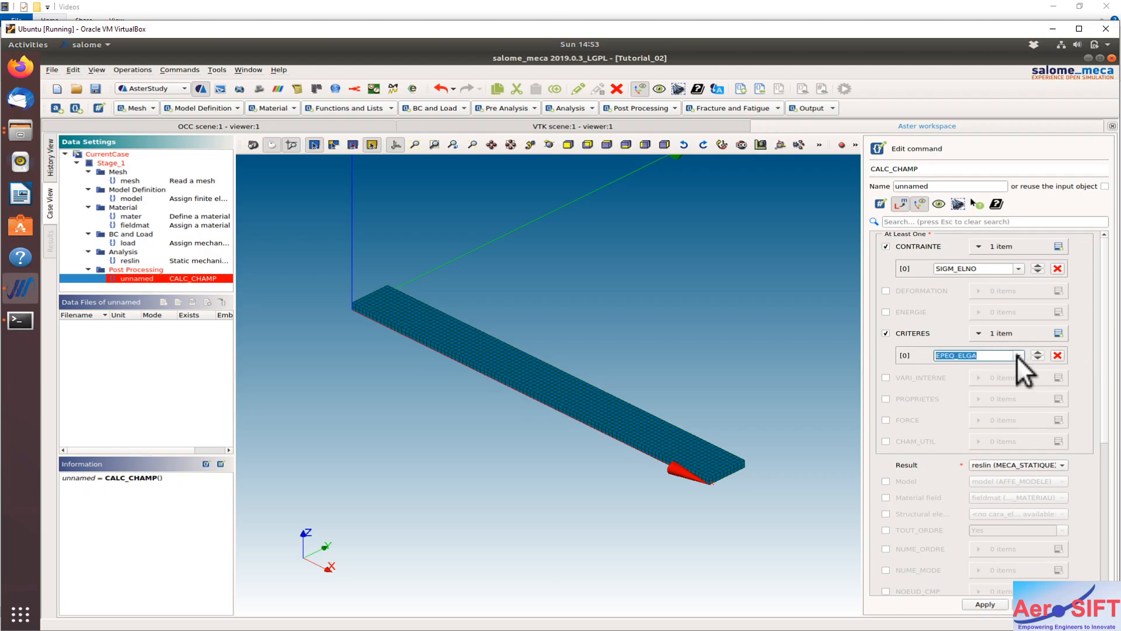
left_click(1018, 356)
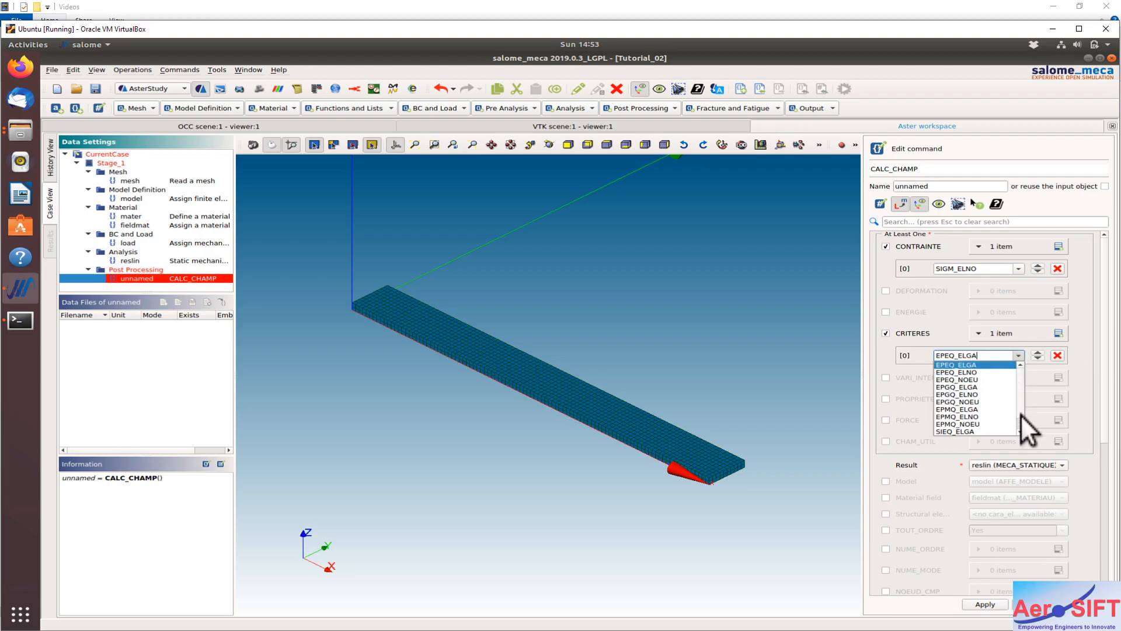
left_click_drag(1020, 414, 1019, 425)
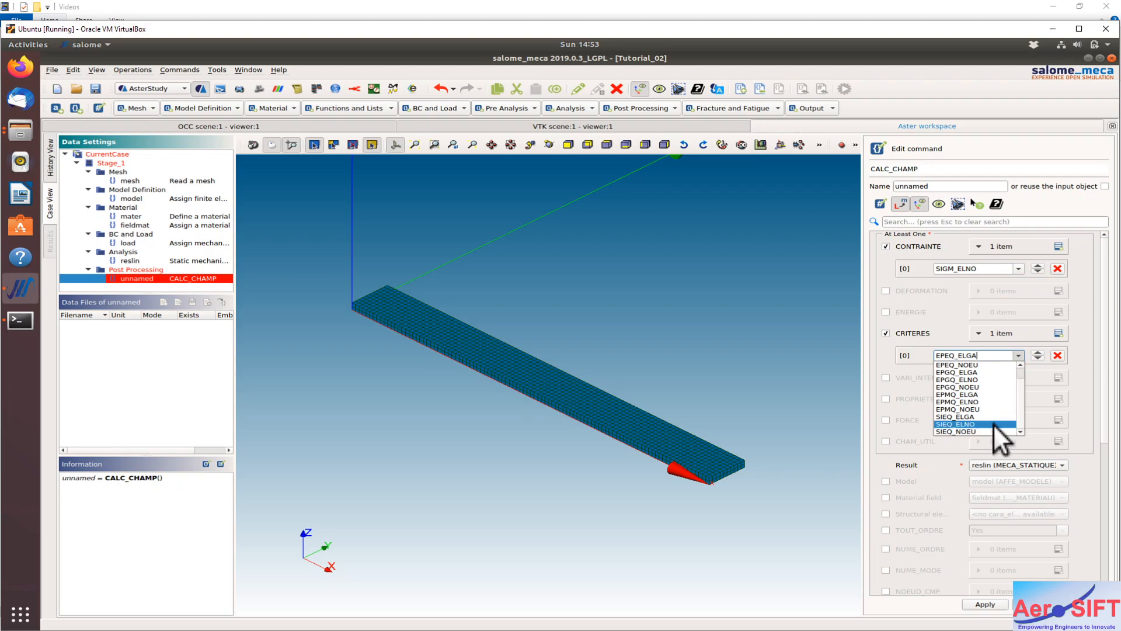
left_click(964, 424)
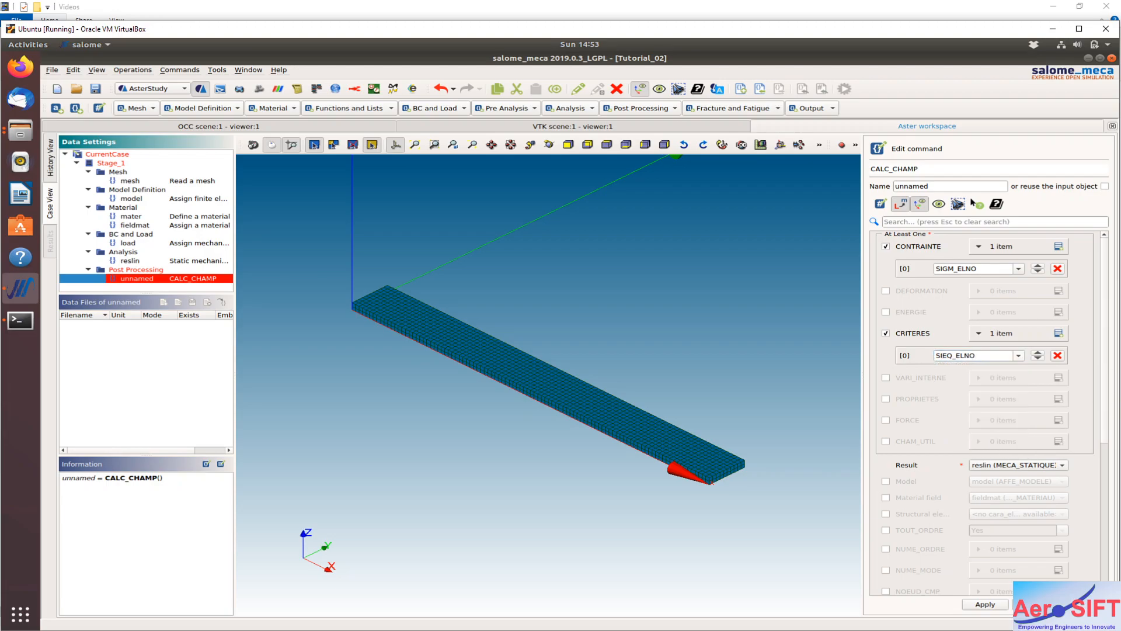
left_click(1084, 604)
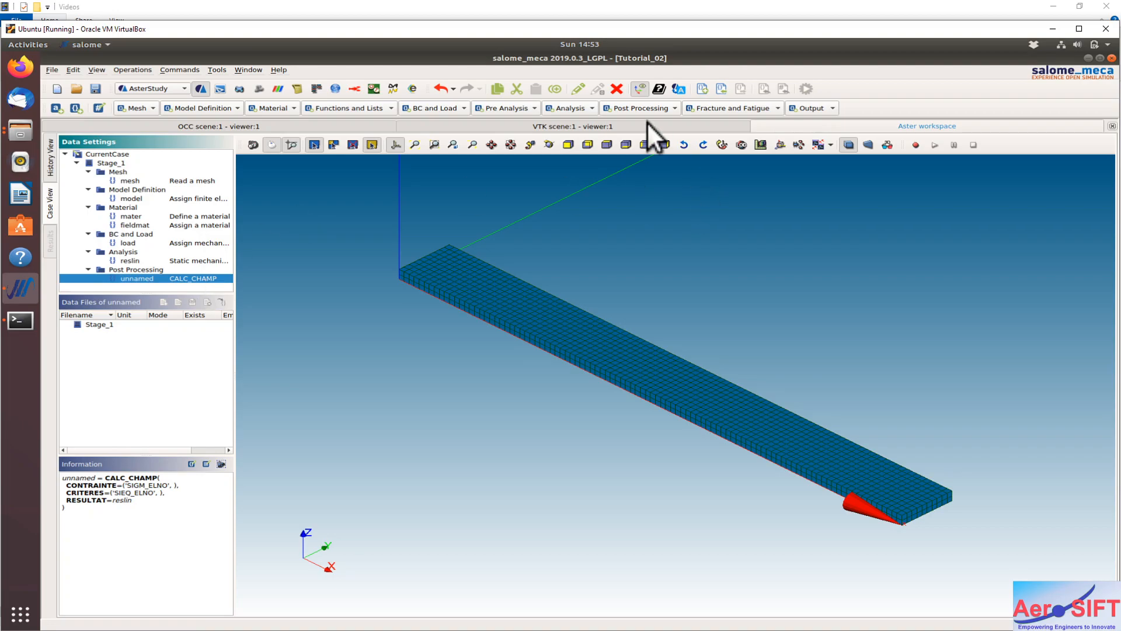
left_click(650, 107)
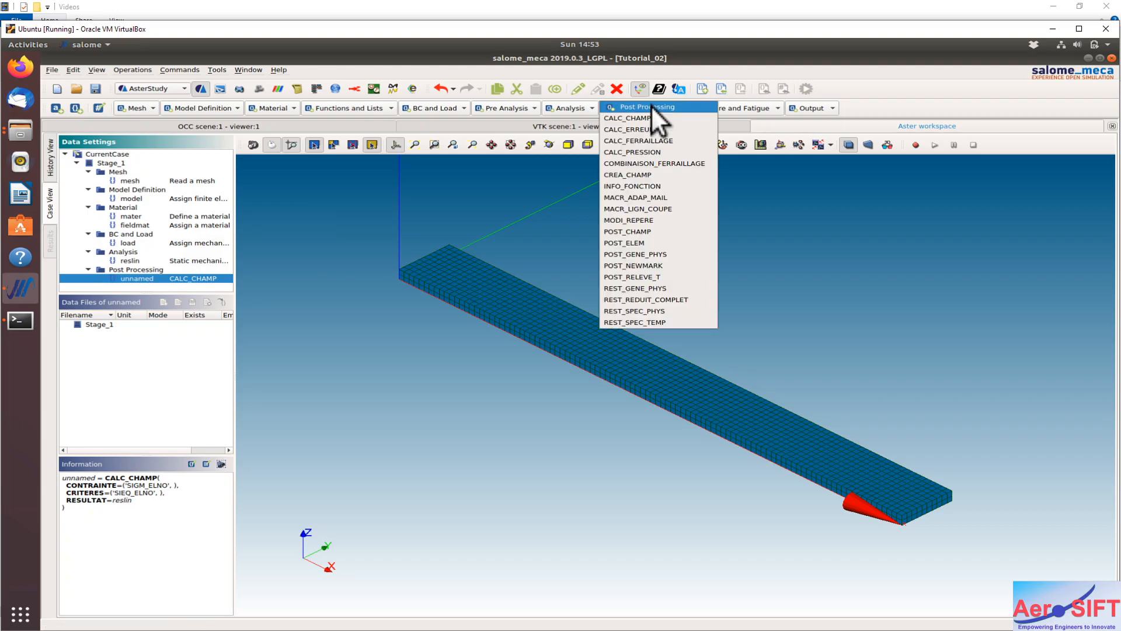
left_click(637, 232)
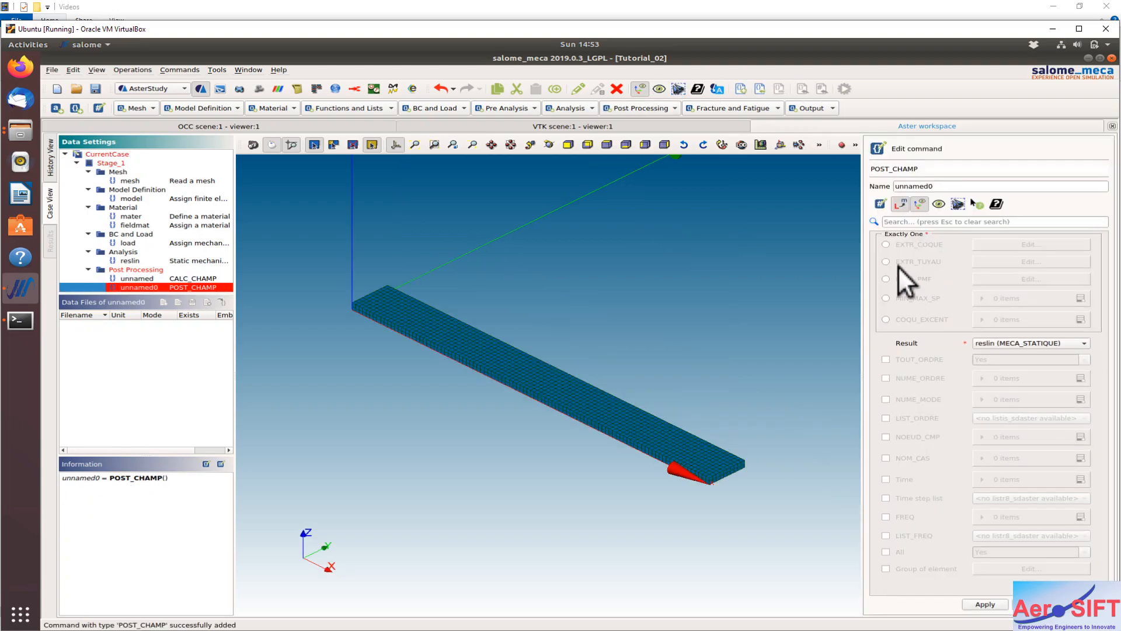
left_click(1062, 343)
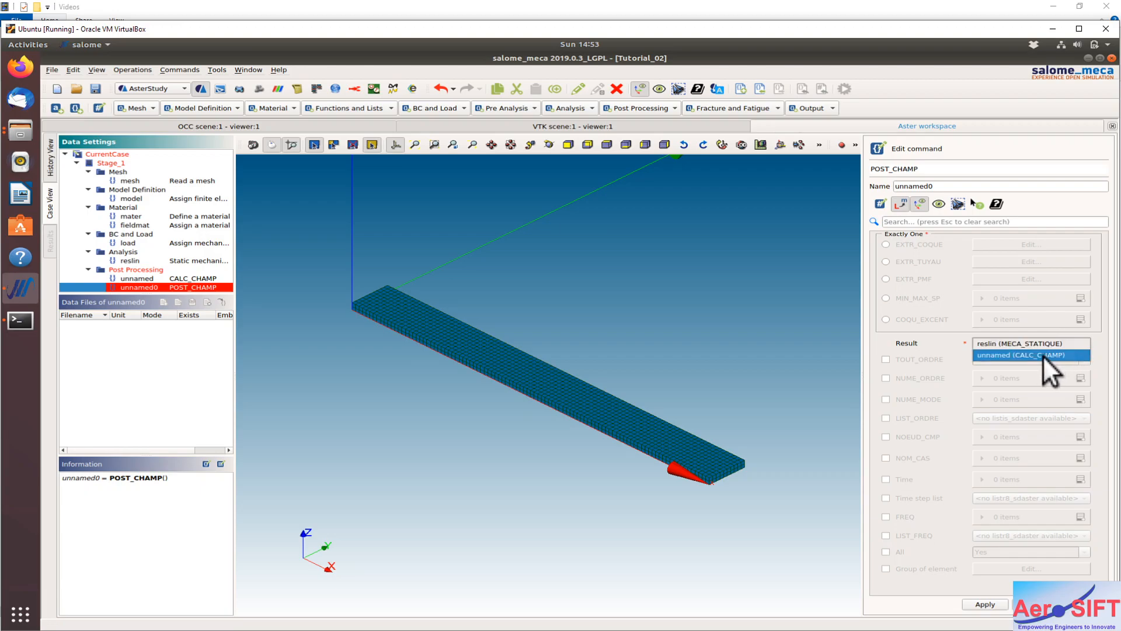
left_click(1043, 355)
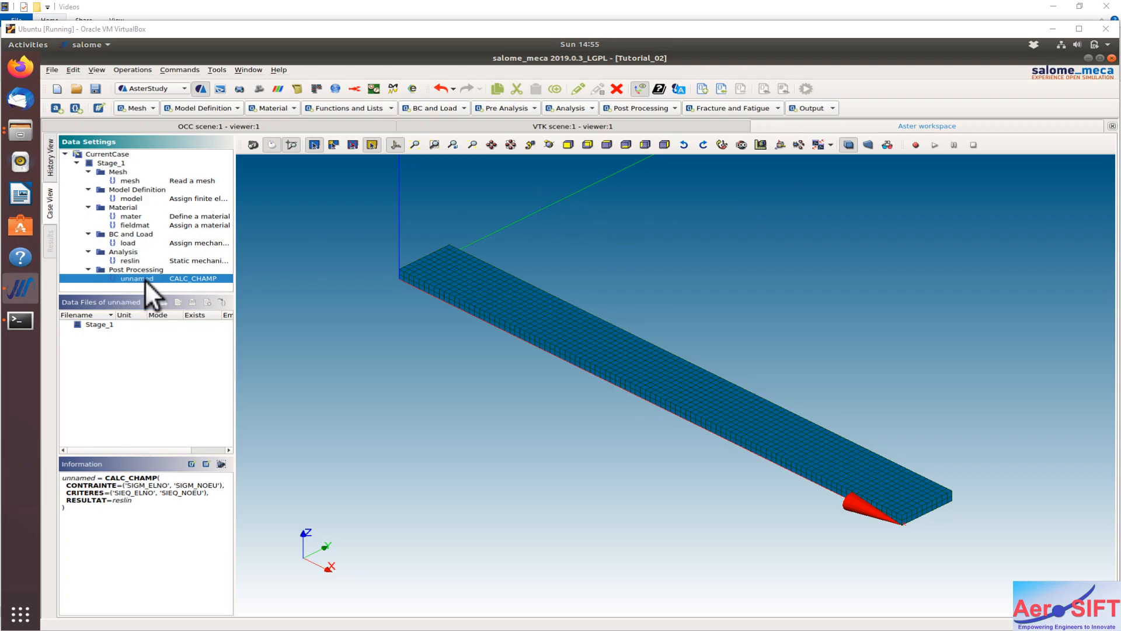
Add a Set output results command with the result file tutorial_02_results.rmed in the Video_Tutorials folder
left_click(817, 108)
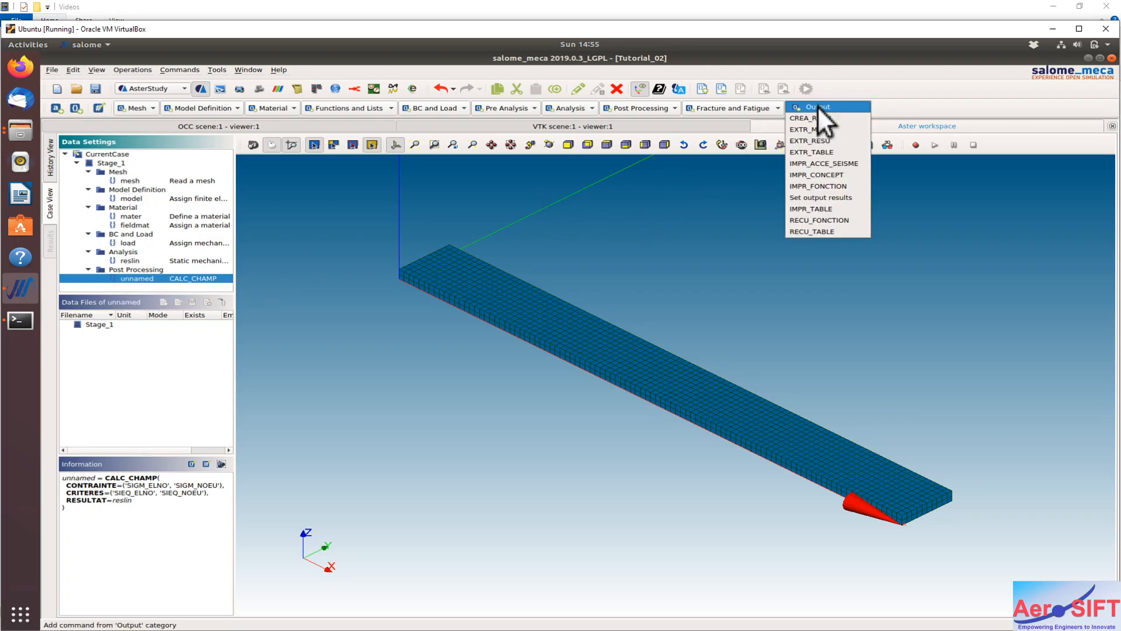
left_click(814, 199)
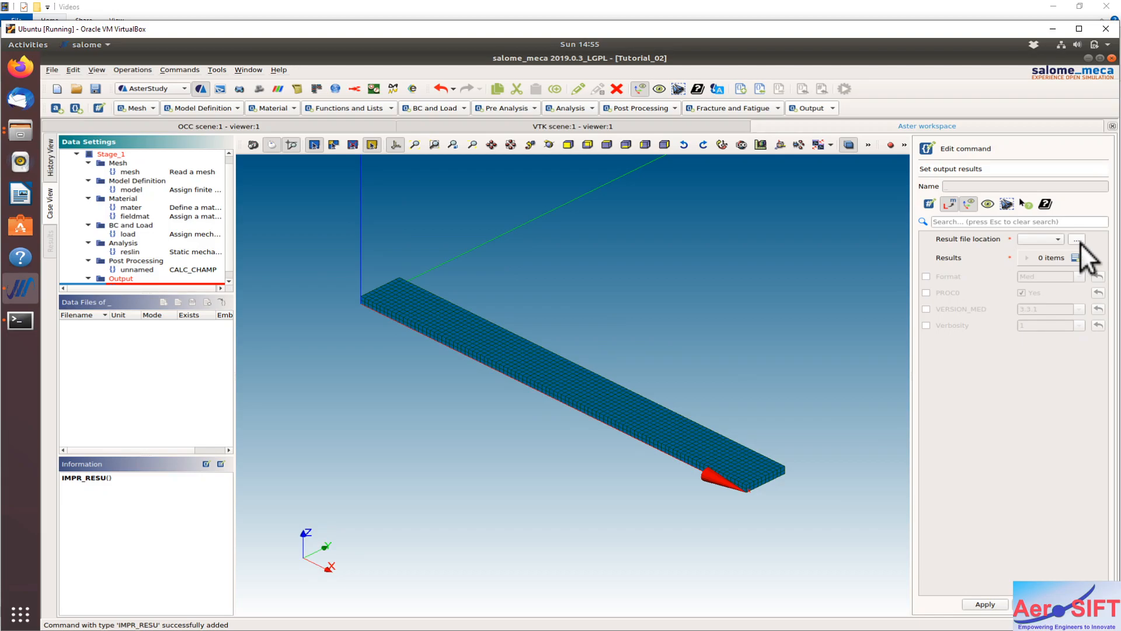
left_click(1079, 241)
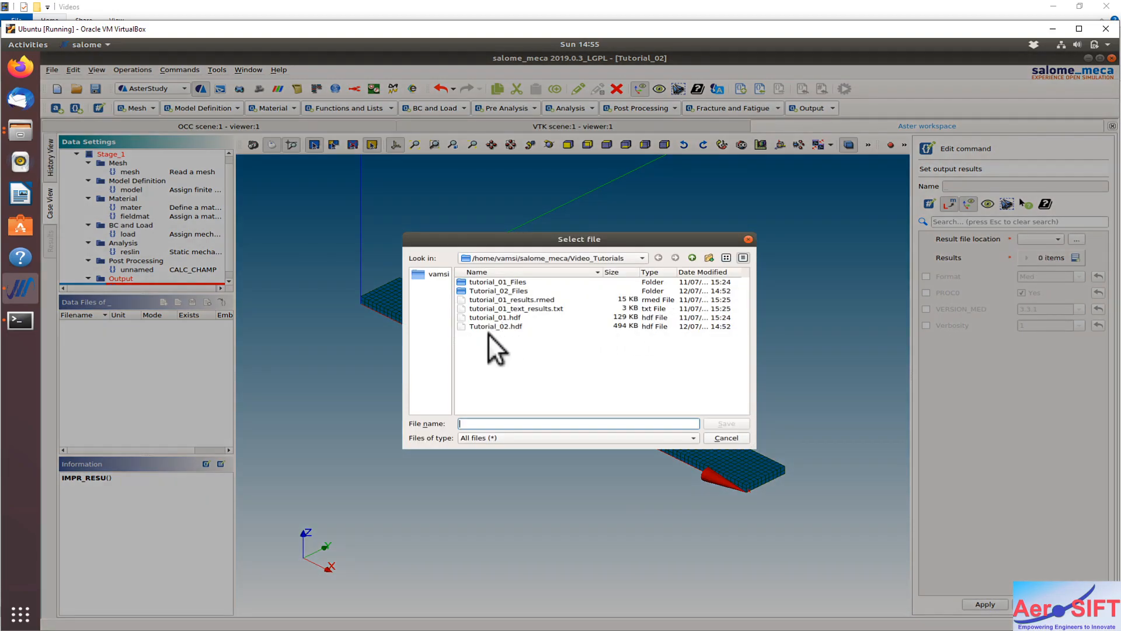
type("tutorial")
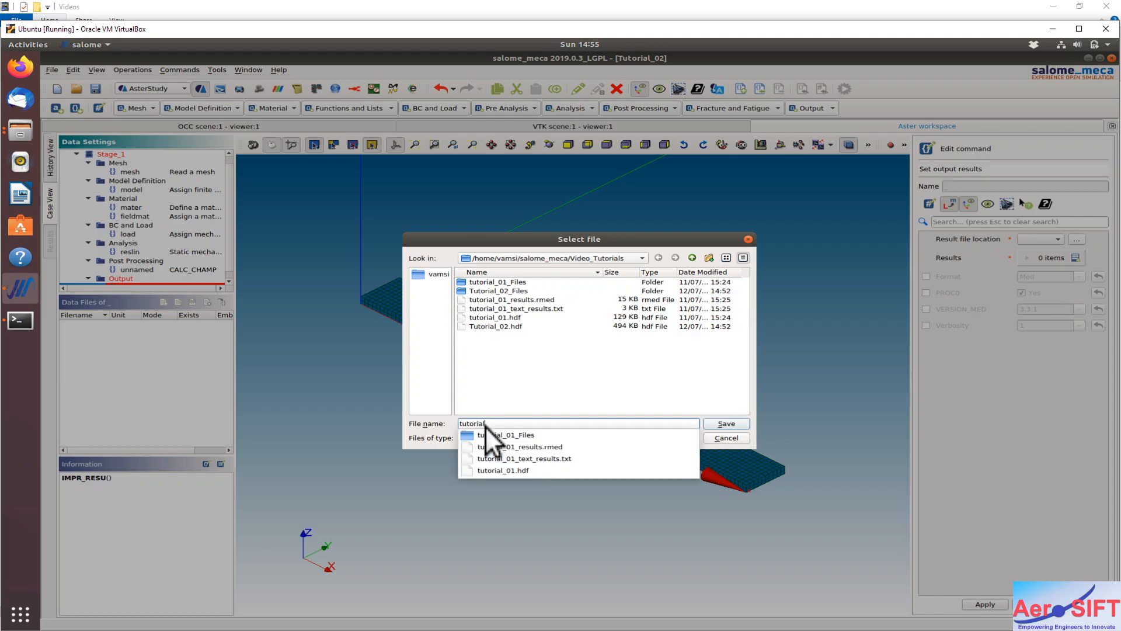
left_click(487, 425)
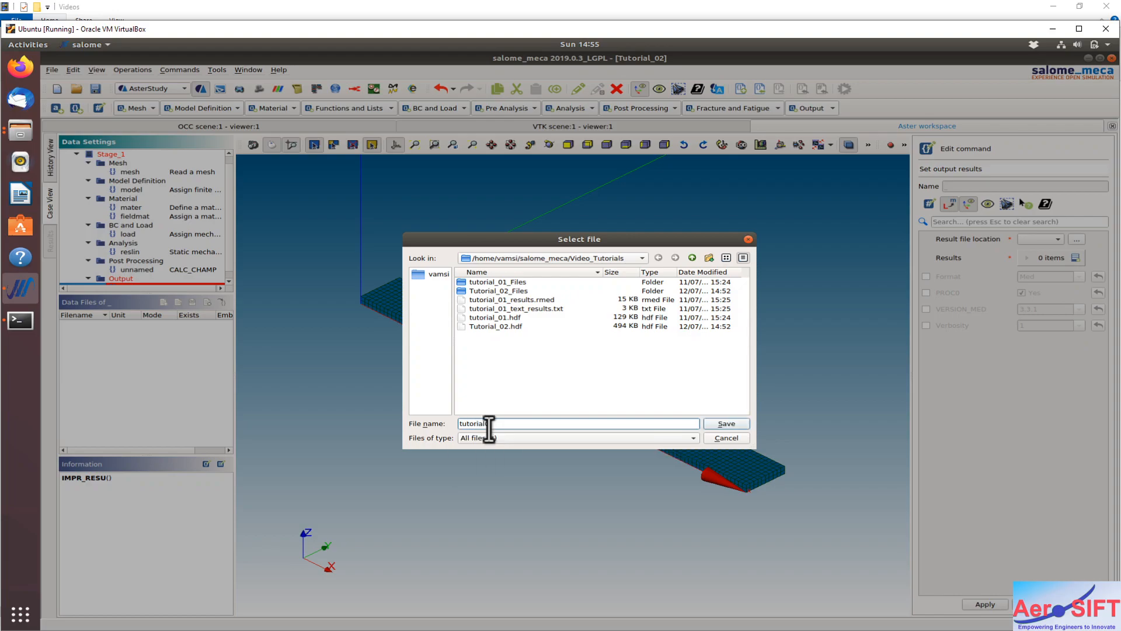
key("BackSpace")
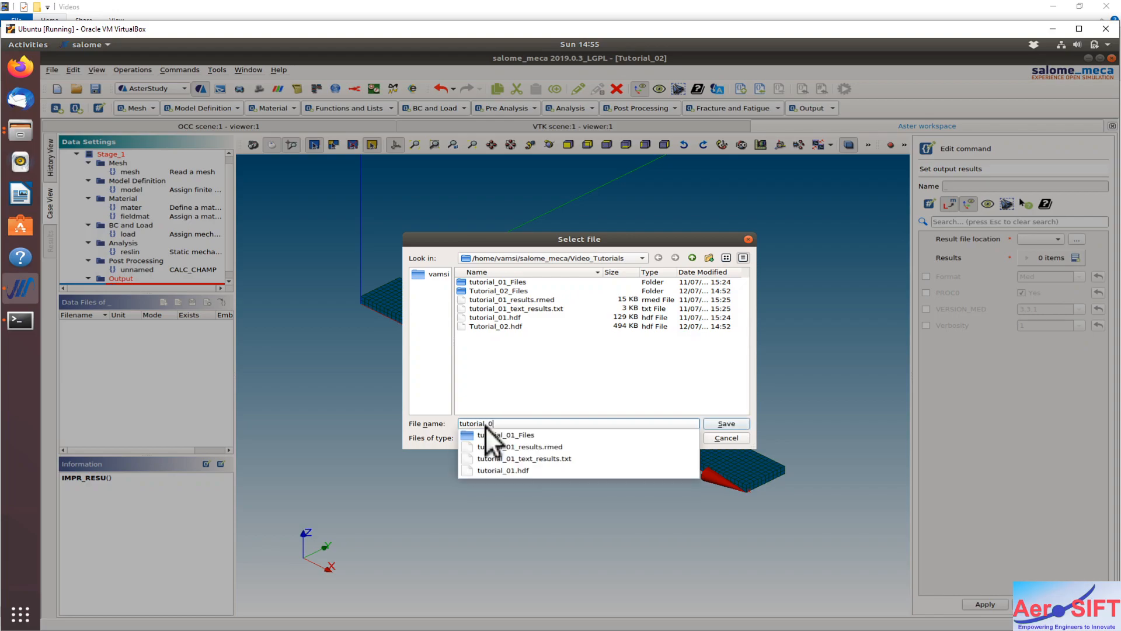
type("_02_results")
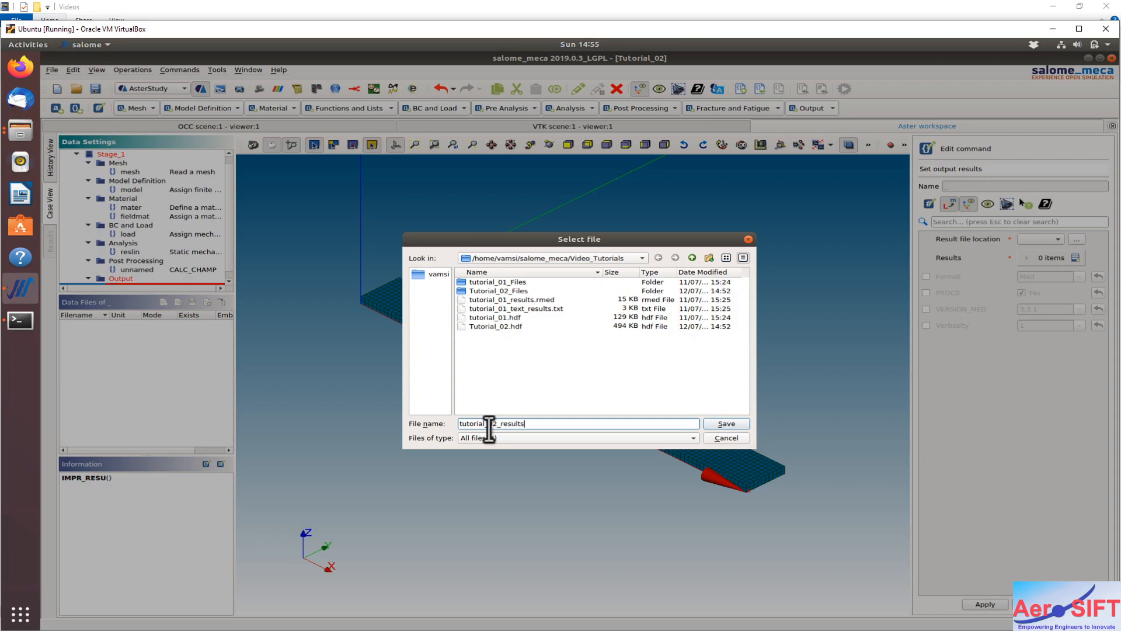
type(".rmed")
left_click(731, 423)
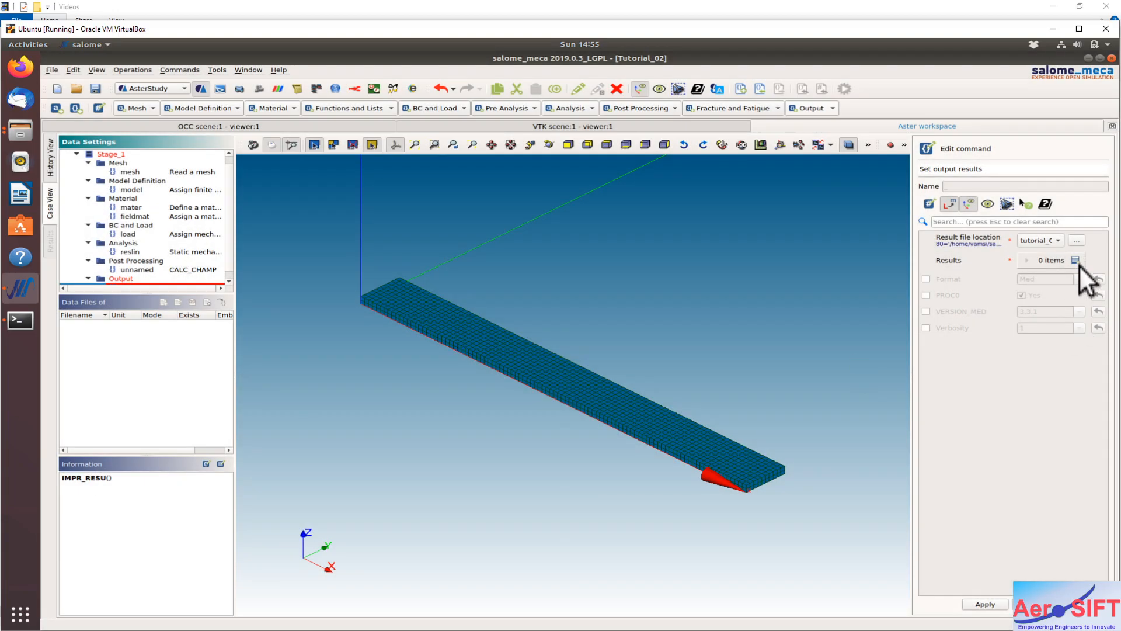
Add a first Results entry to the output command, enabling Mesh with mesh and Result with reslin (MECA_STATIQUE)
left_click(1075, 259)
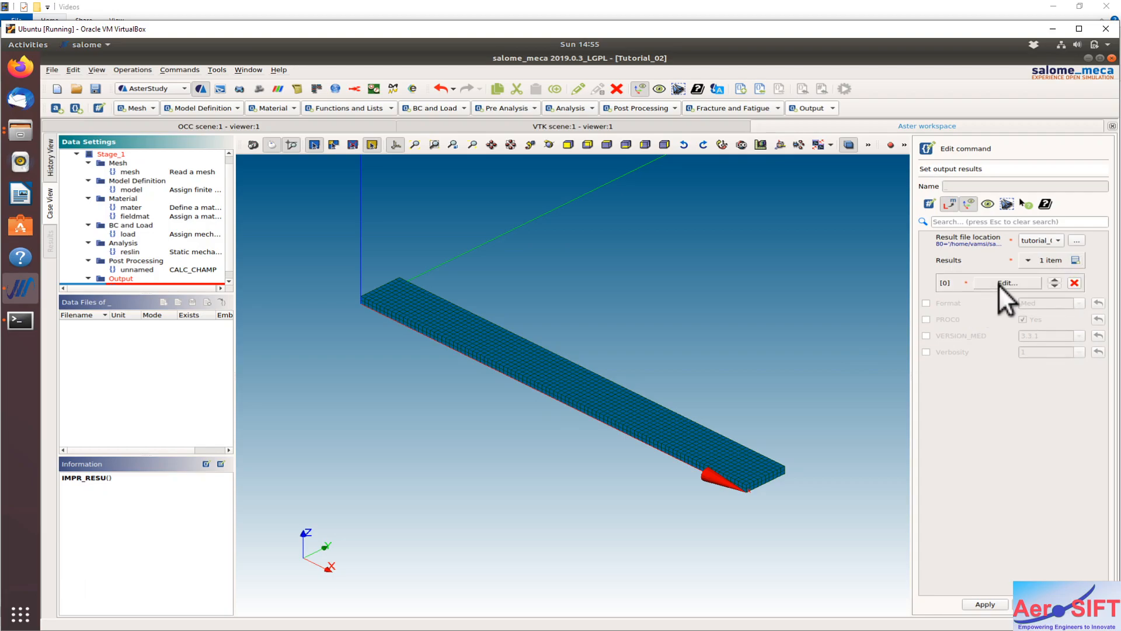
left_click(1011, 285)
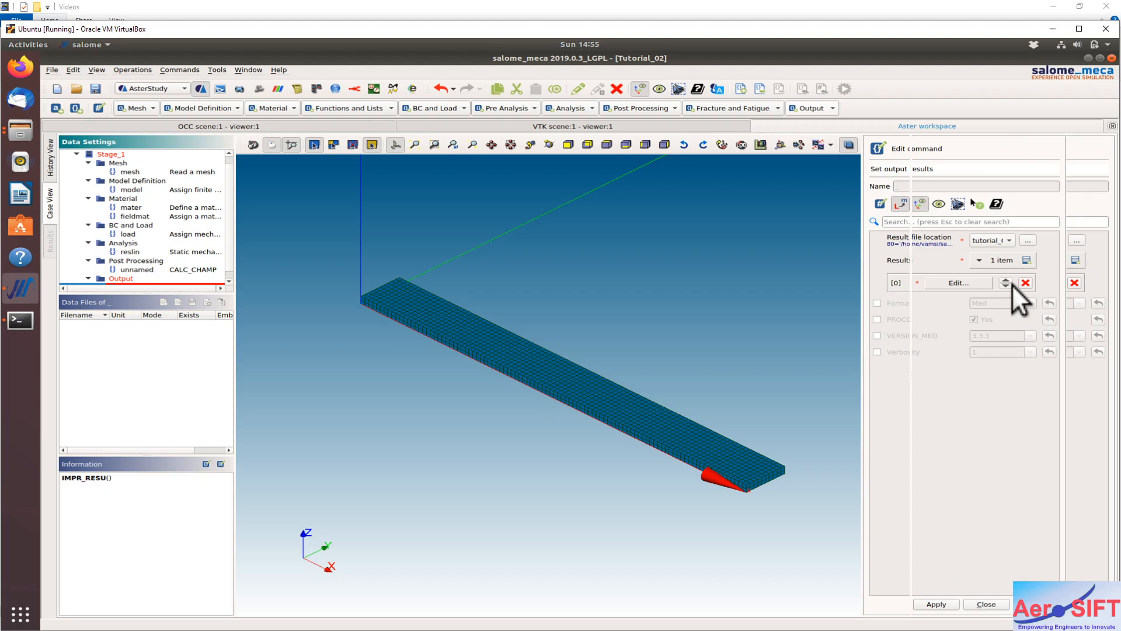
left_click(886, 244)
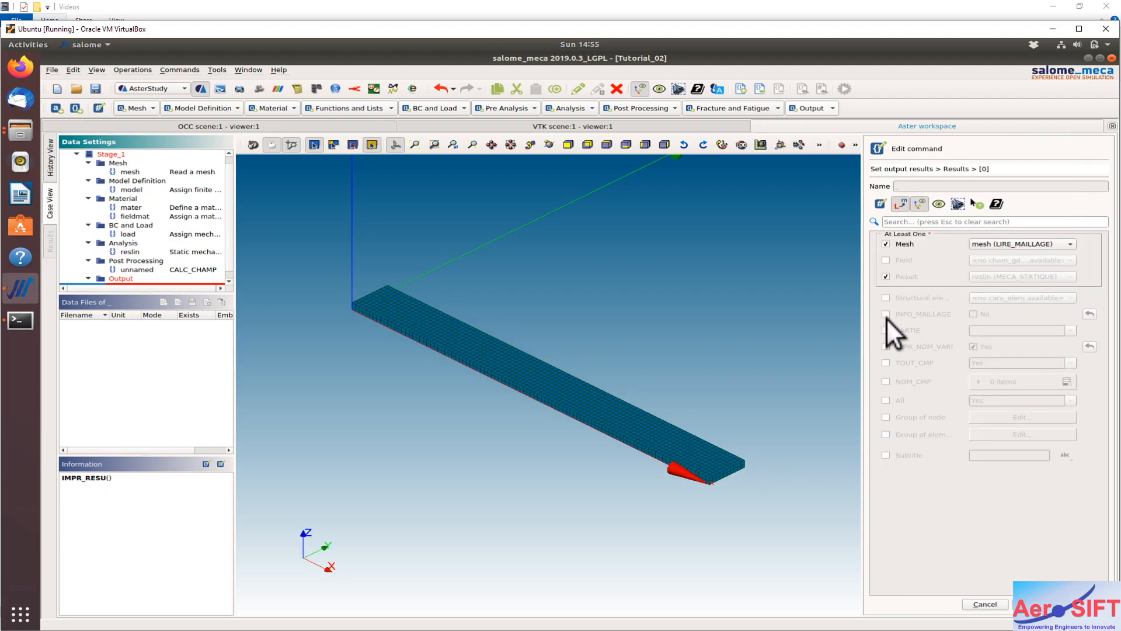
left_click(1042, 282)
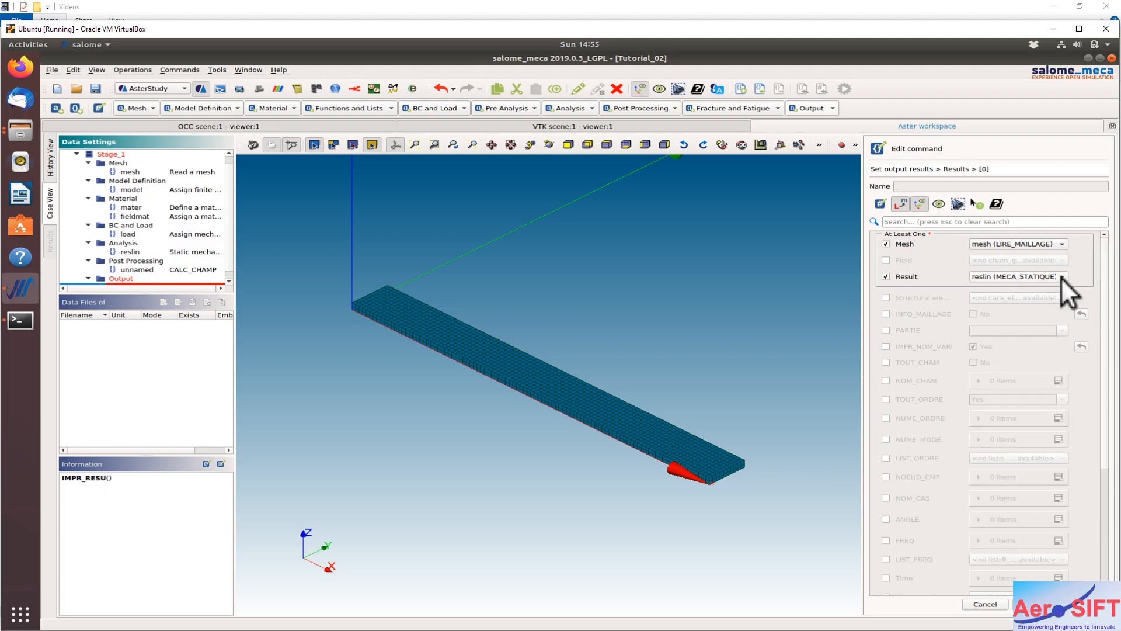
left_click(1060, 278)
left_click(1060, 278)
key("Return")
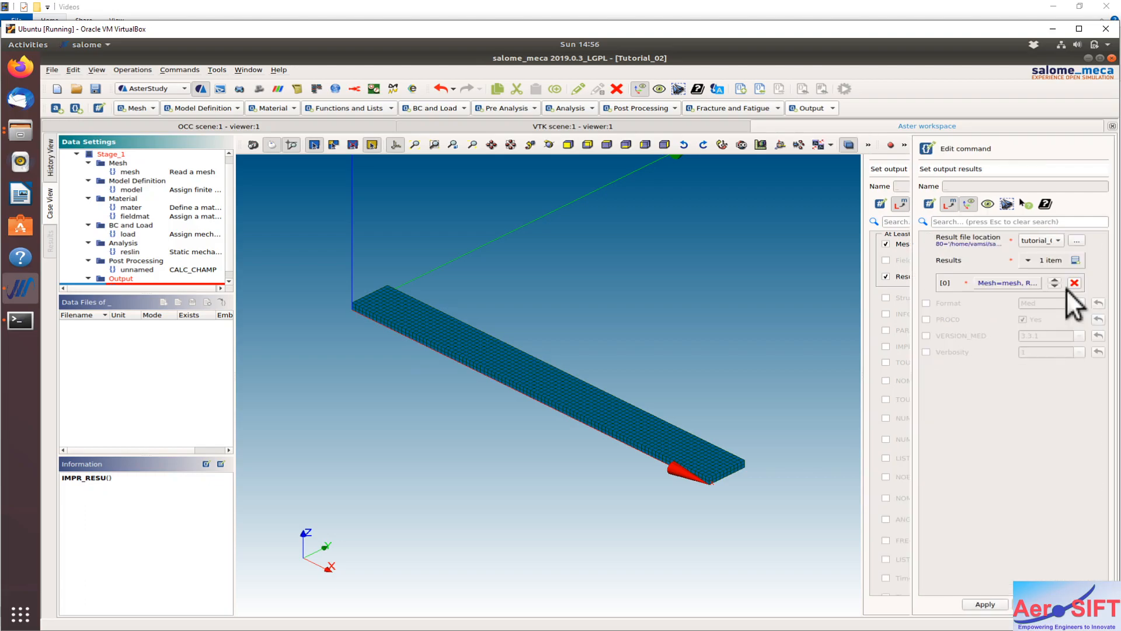
Add a second Results entry using mesh and the unnamed (CALC_CHAMP) result, and confirm the output command
left_click(1076, 262)
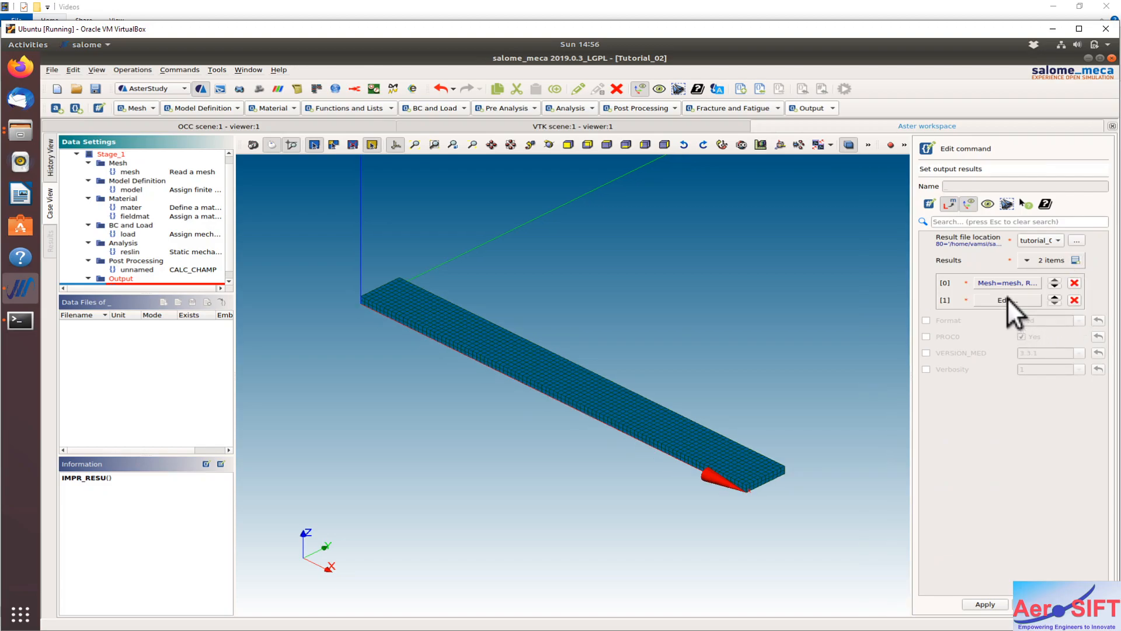
left_click(1007, 299)
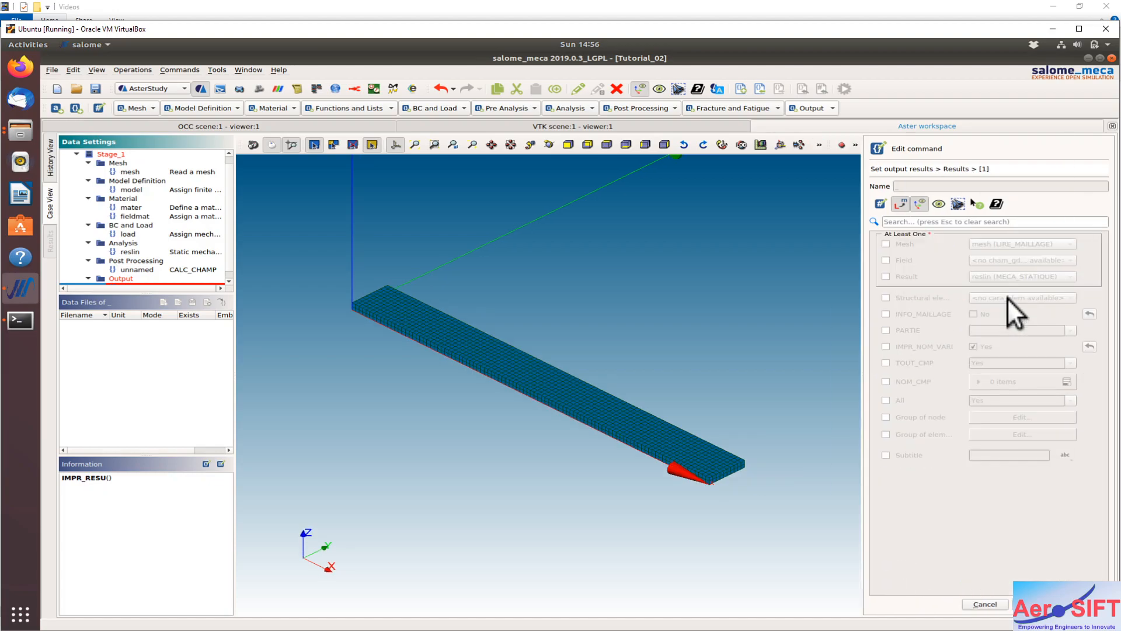
left_click(885, 277)
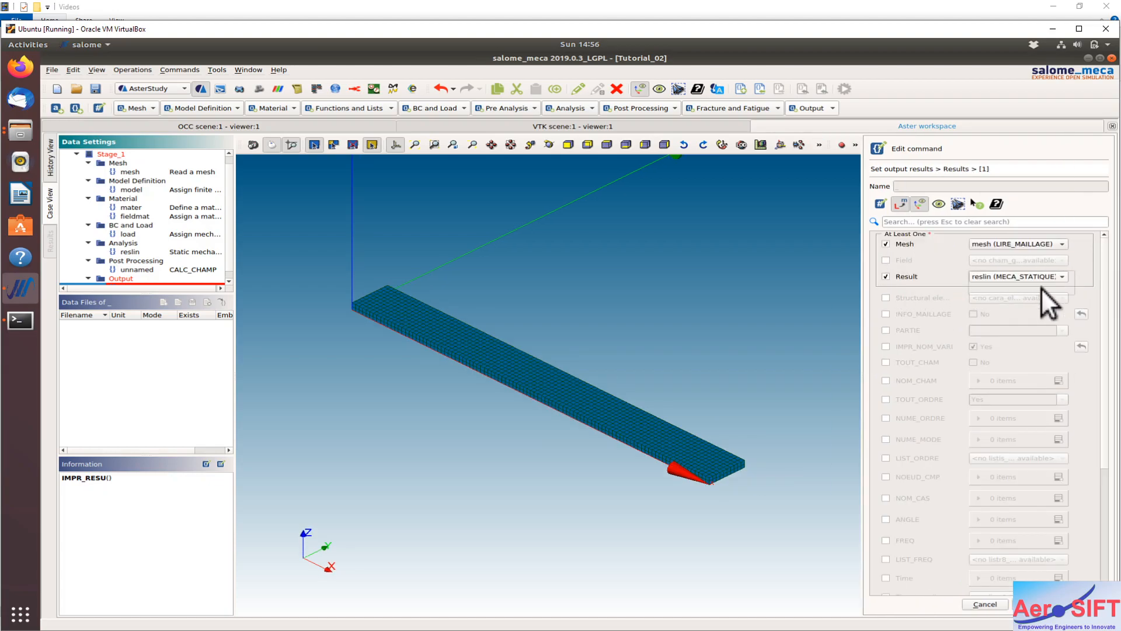
left_click(1030, 277)
left_click(1013, 290)
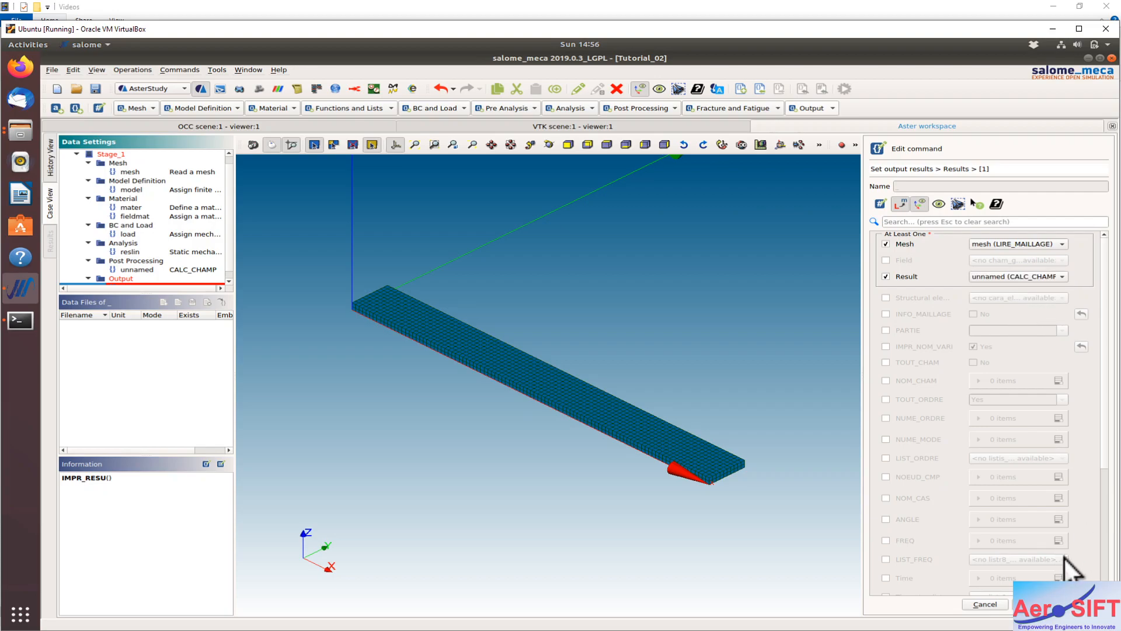
left_click(1085, 604)
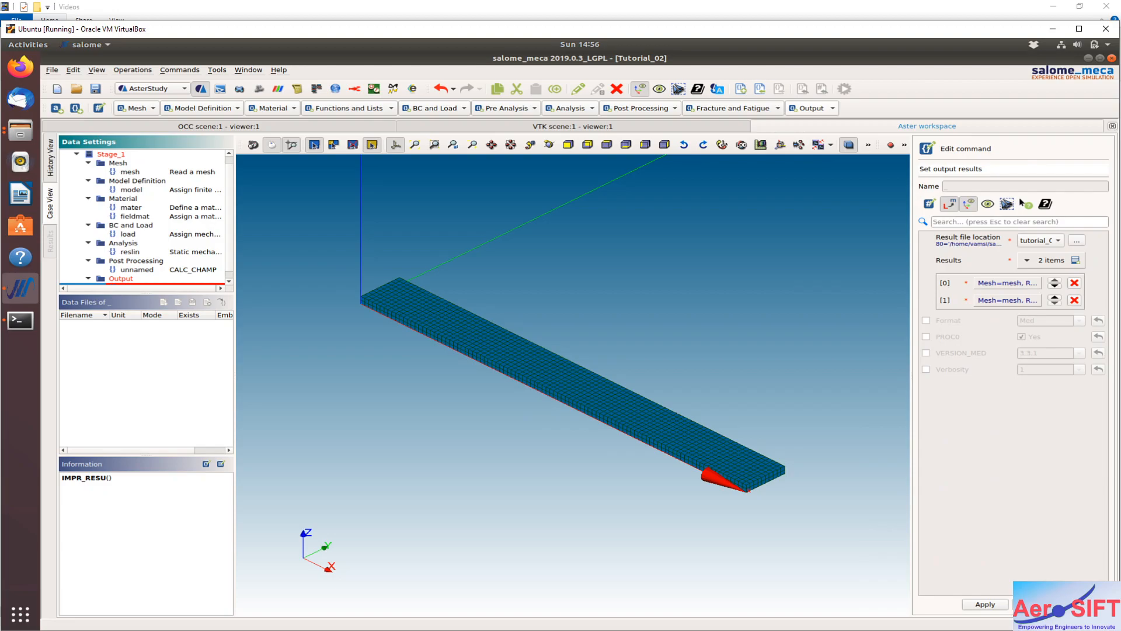
left_click(1035, 604)
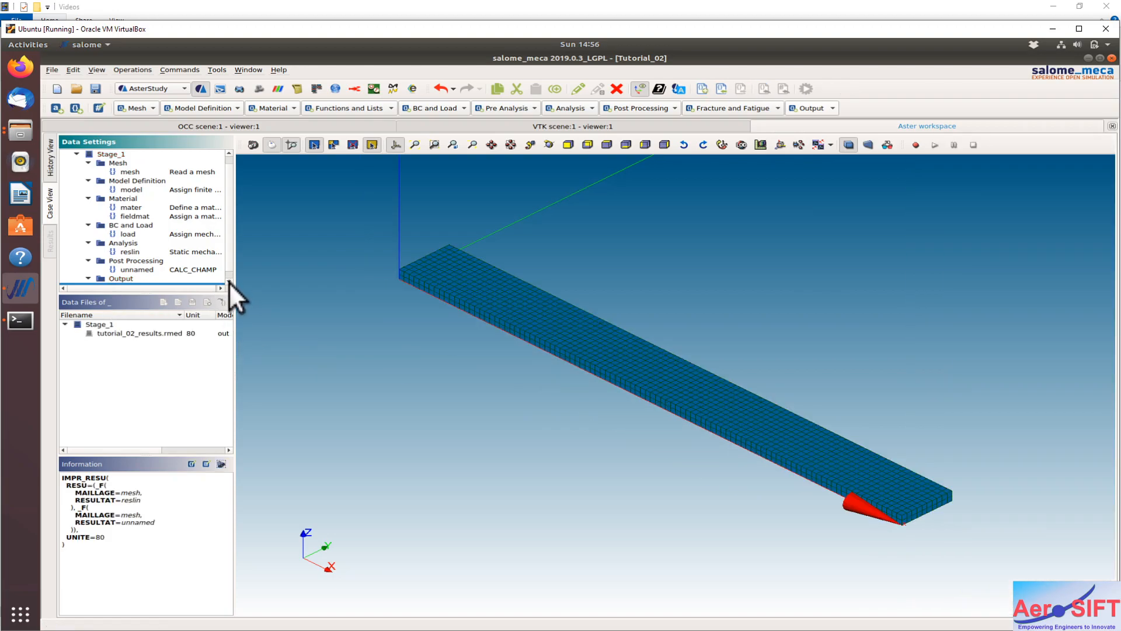
left_click(229, 282)
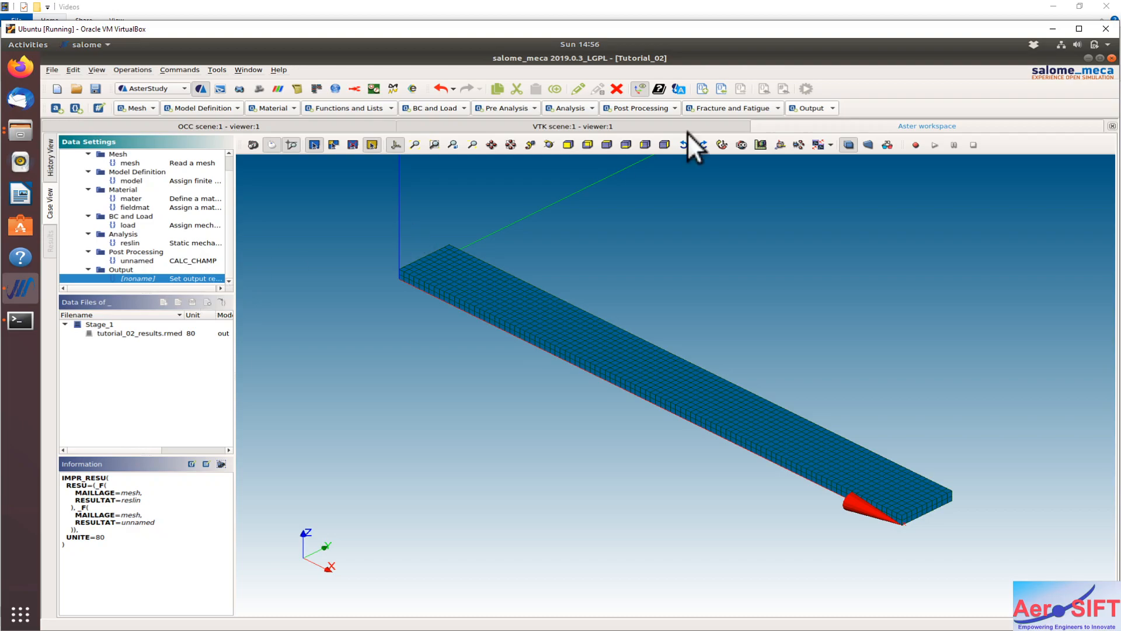
Add another Set output results command in Result format with the result file tutorial_02_text_results.txt in the Video_Tutorials folder
left_click(832, 109)
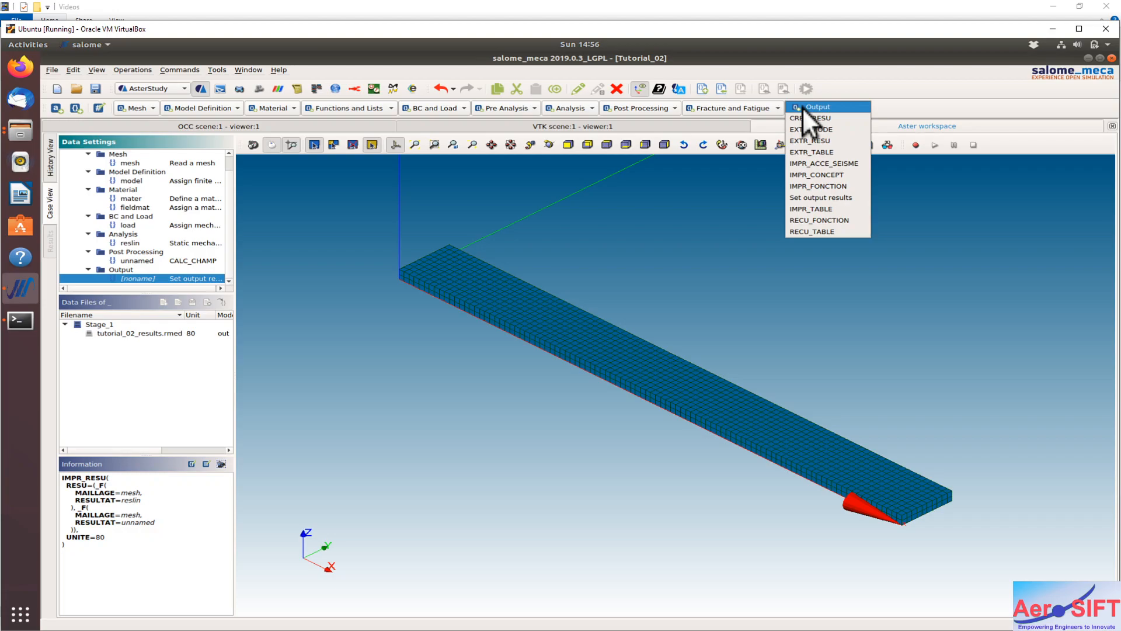
left_click(821, 198)
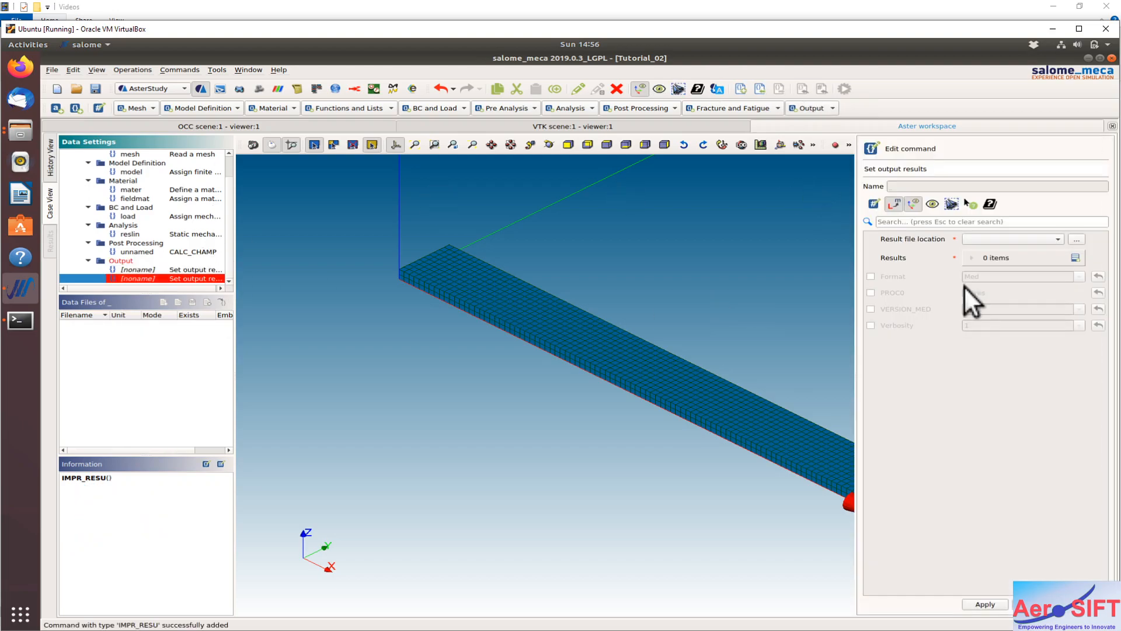
left_click(871, 276)
left_click(1077, 277)
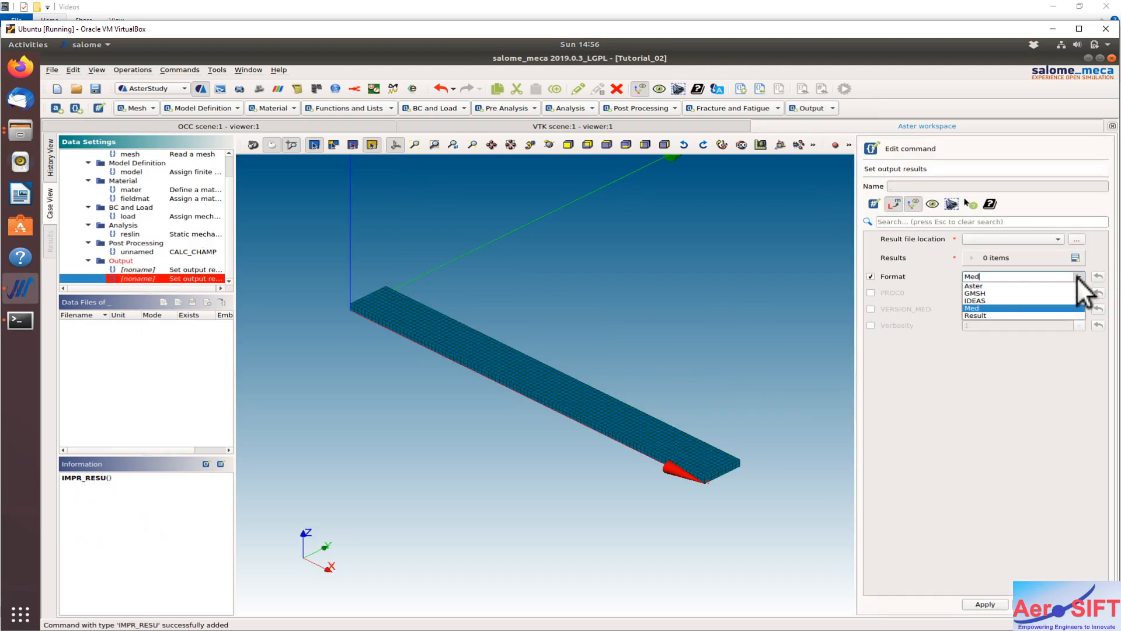
left_click(983, 314)
left_click(1074, 240)
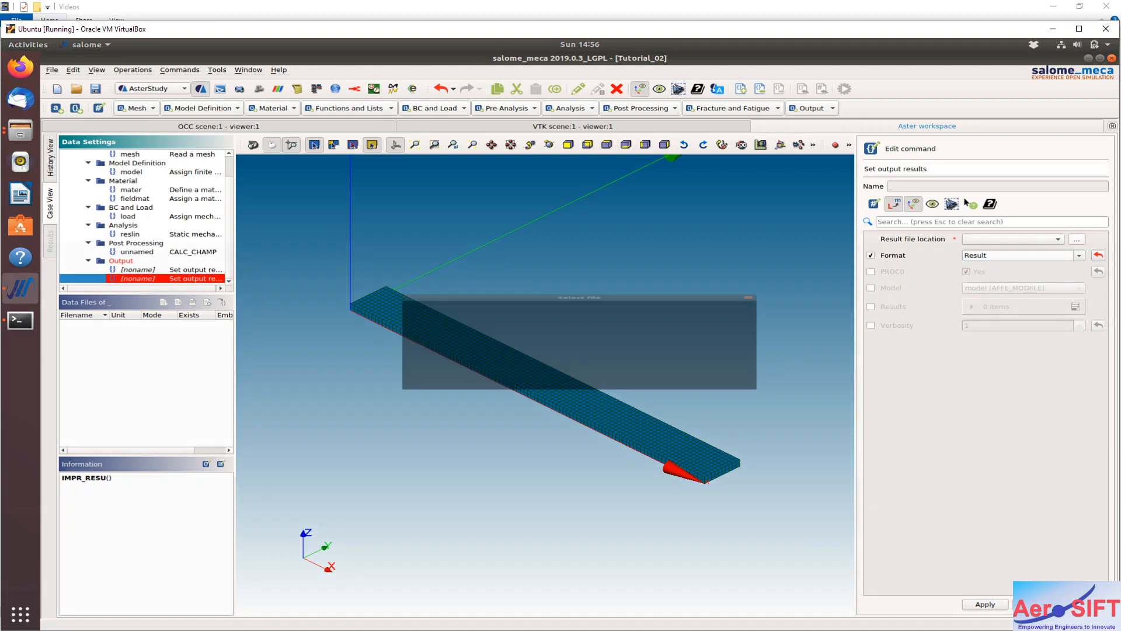
type("tutorial_02_text_results.txt")
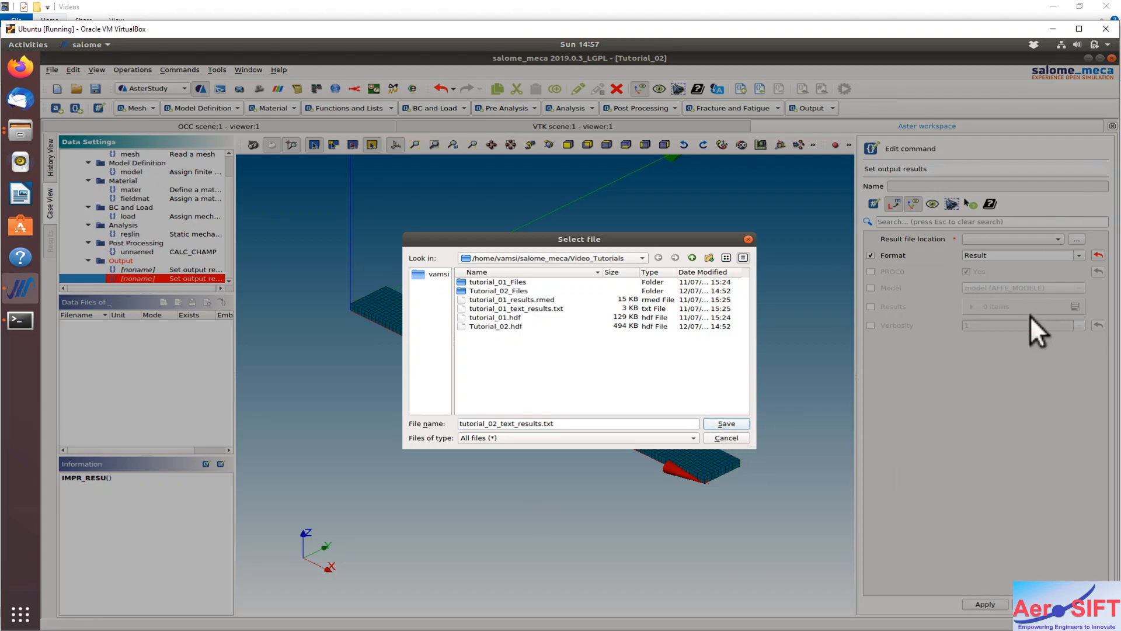
key("Return")
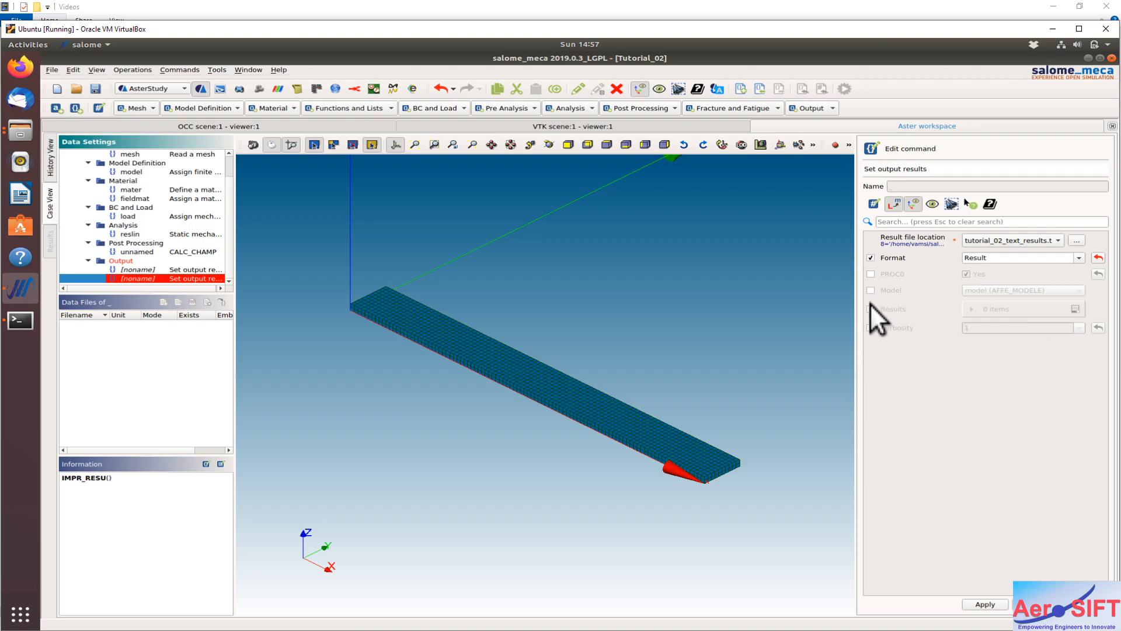
Enable Model and add a Results entry with mesh, result reslin and NOM_CHAM fields DEPL and REAC_NODA, then confirm the command
left_click(871, 290)
left_click(870, 309)
left_click(1076, 310)
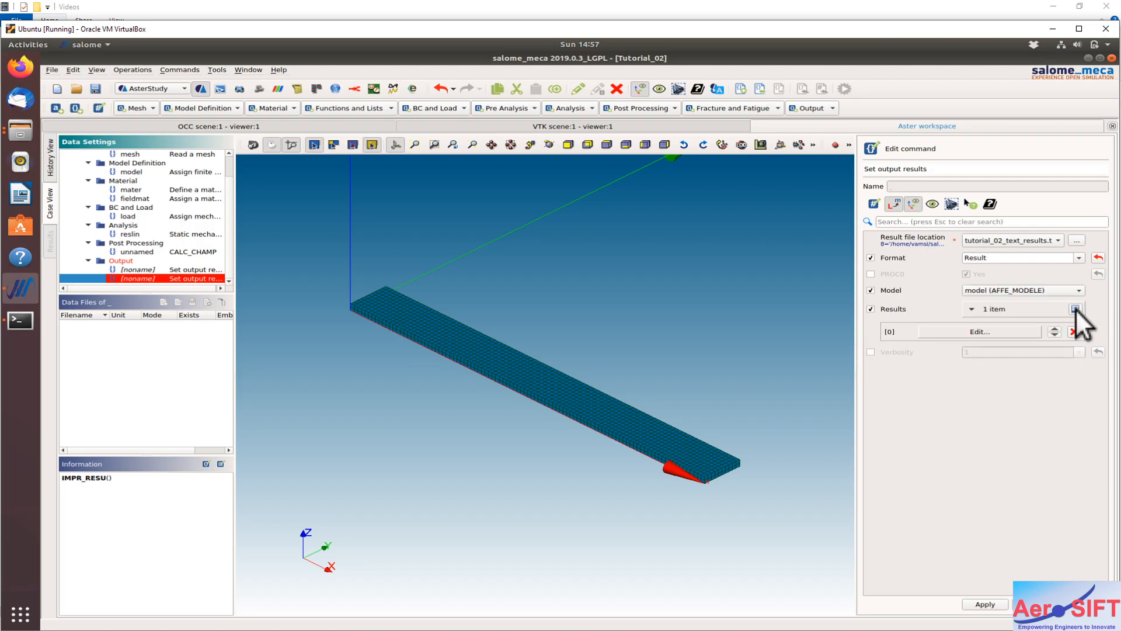
left_click(983, 331)
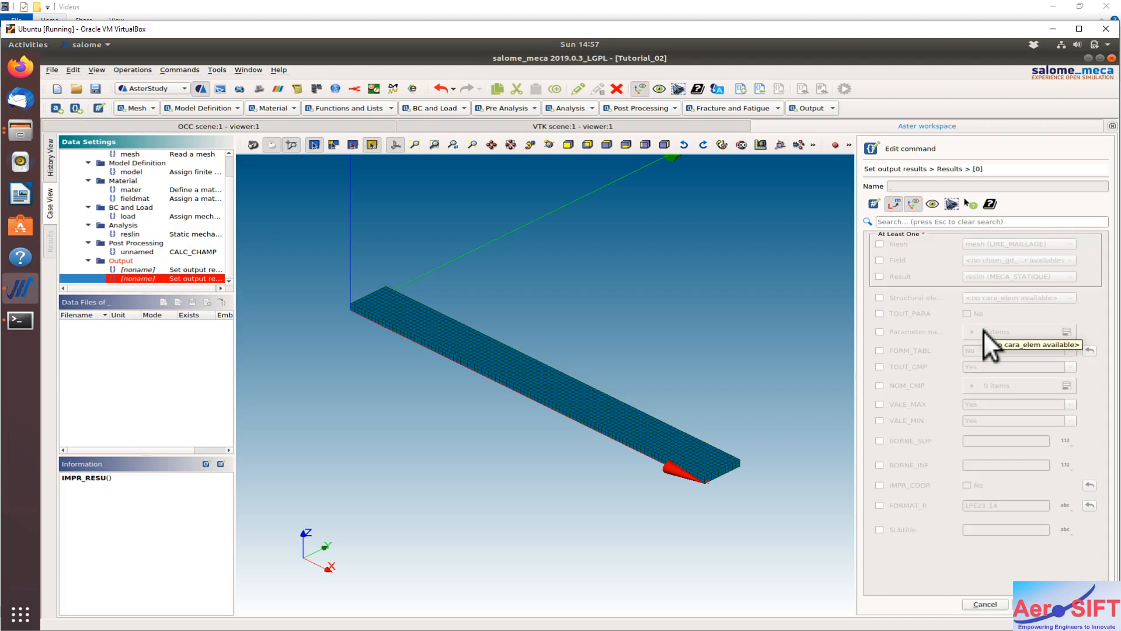
left_click(879, 245)
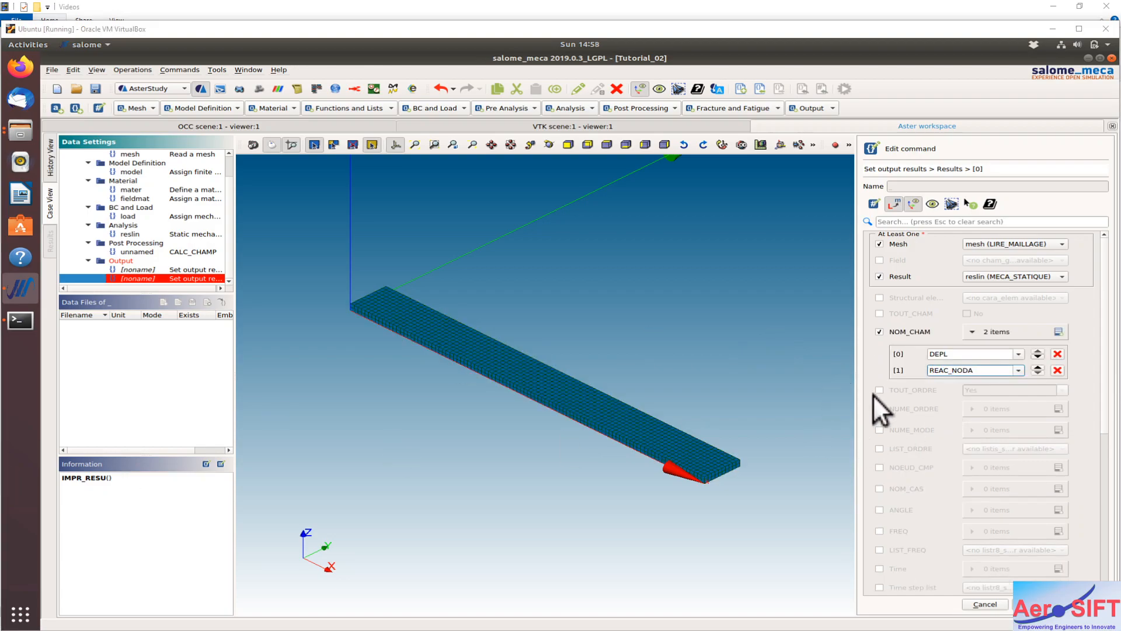
left_click(1085, 605)
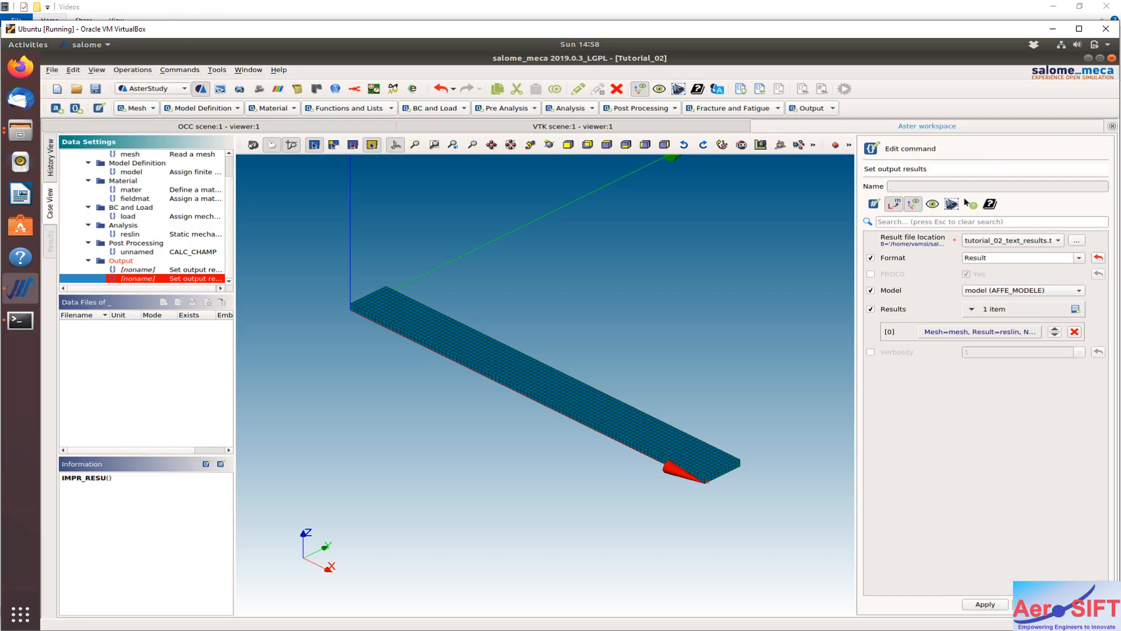
left_click(985, 605)
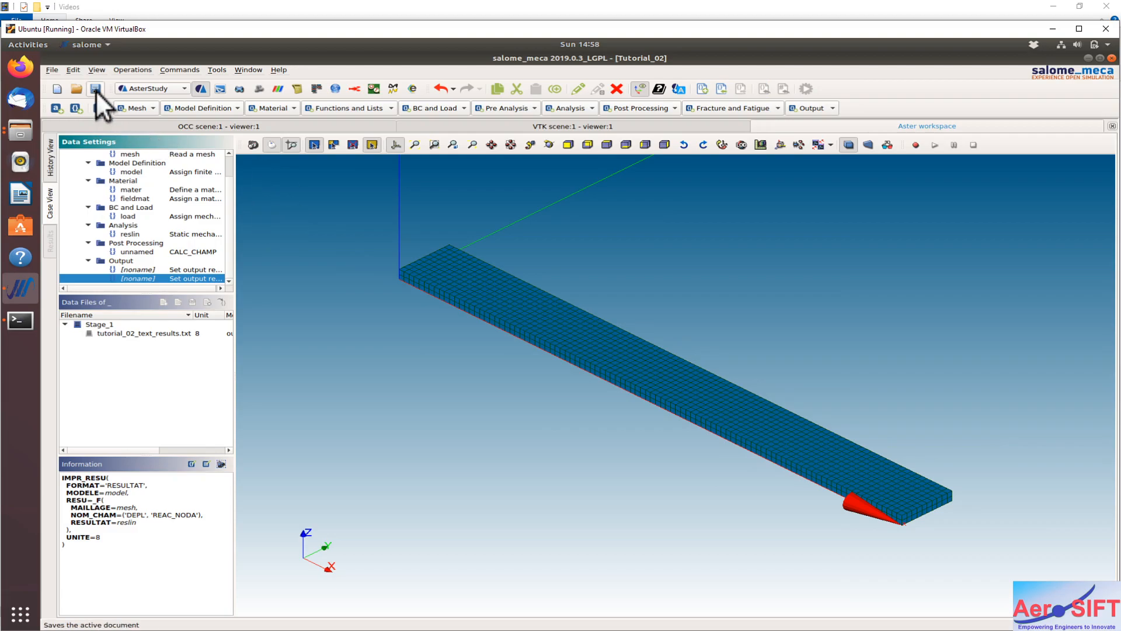
Save the study and run the current case from the history view with auto refresh set to 5s
left_click(95, 89)
left_click(50, 162)
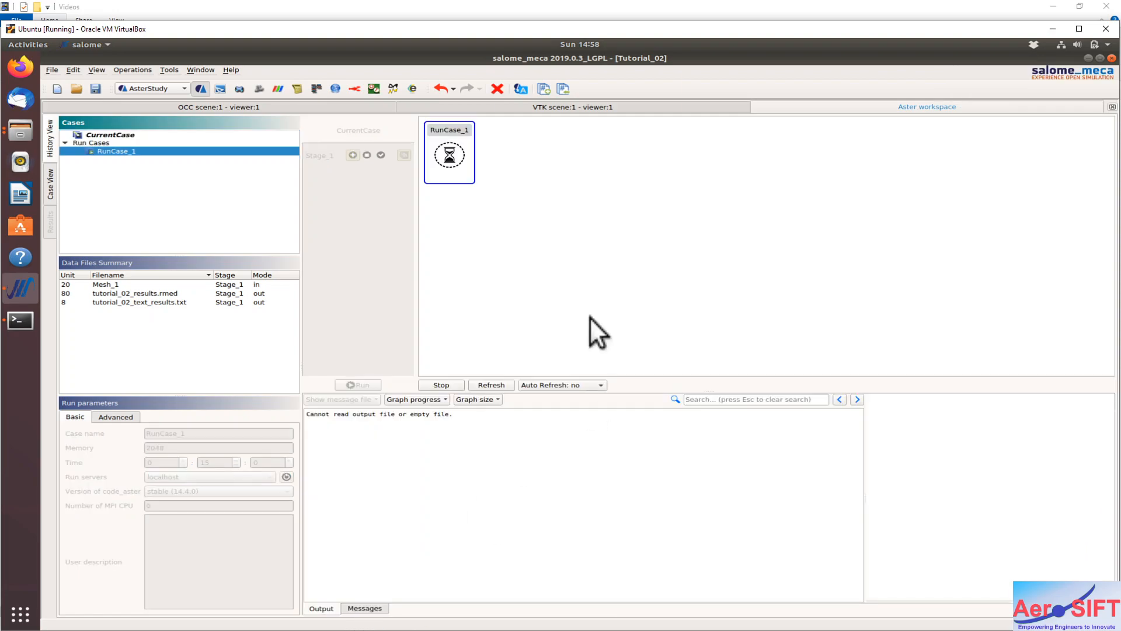
left_click(583, 384)
left_click(560, 396)
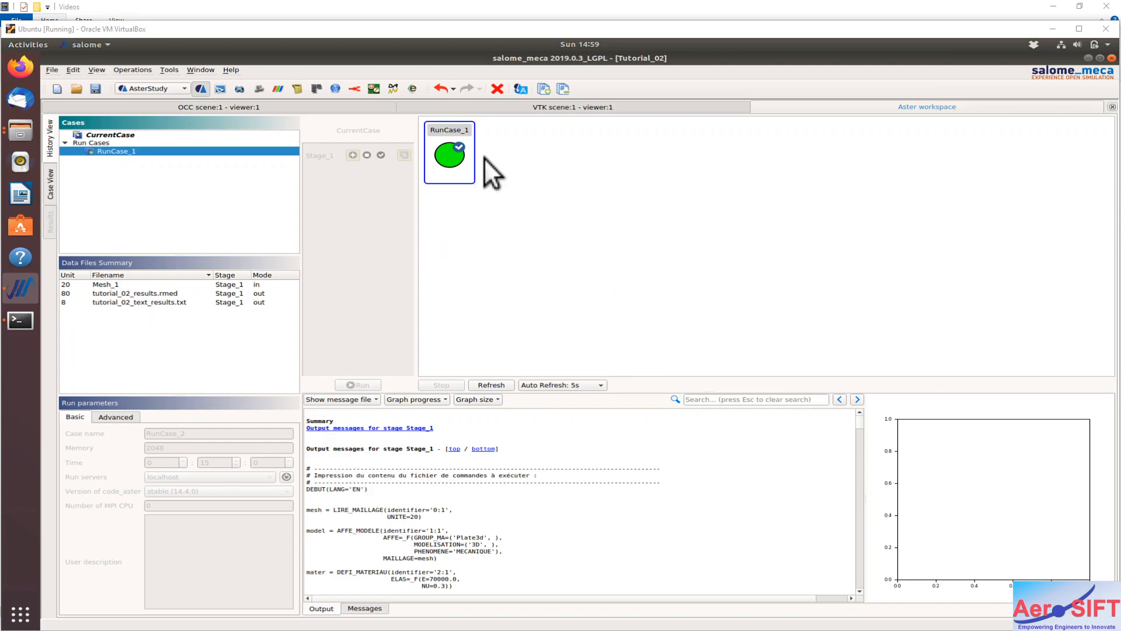
Switch to the Files window and open tutorial_02_text_results.txt from the Video_Tutorials folder in the text editor
left_click(23, 128)
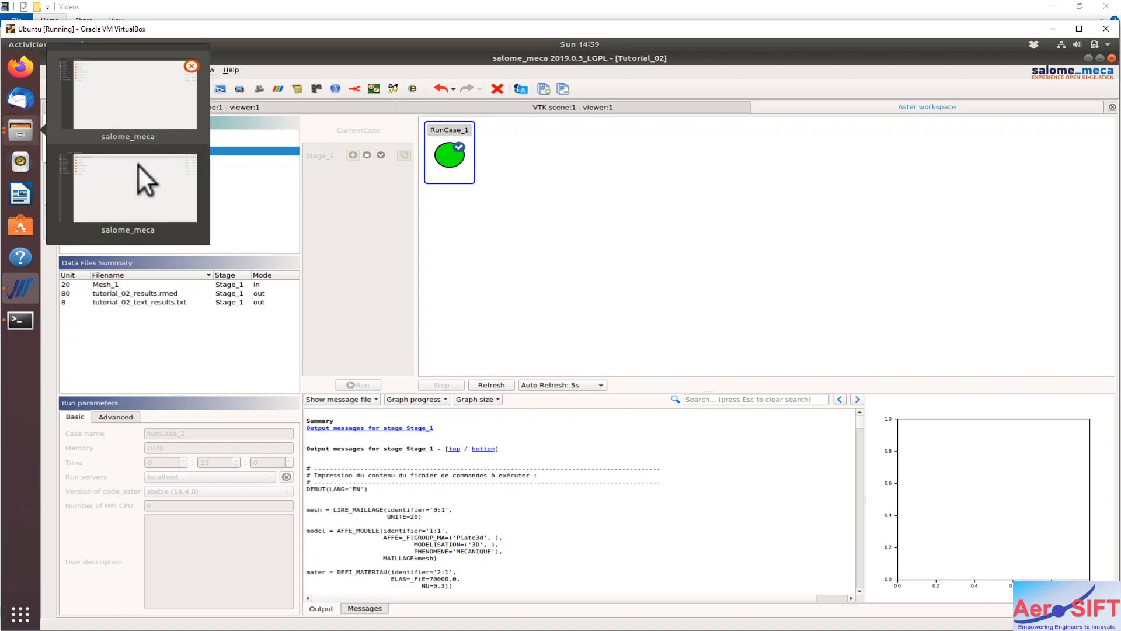
left_click(135, 185)
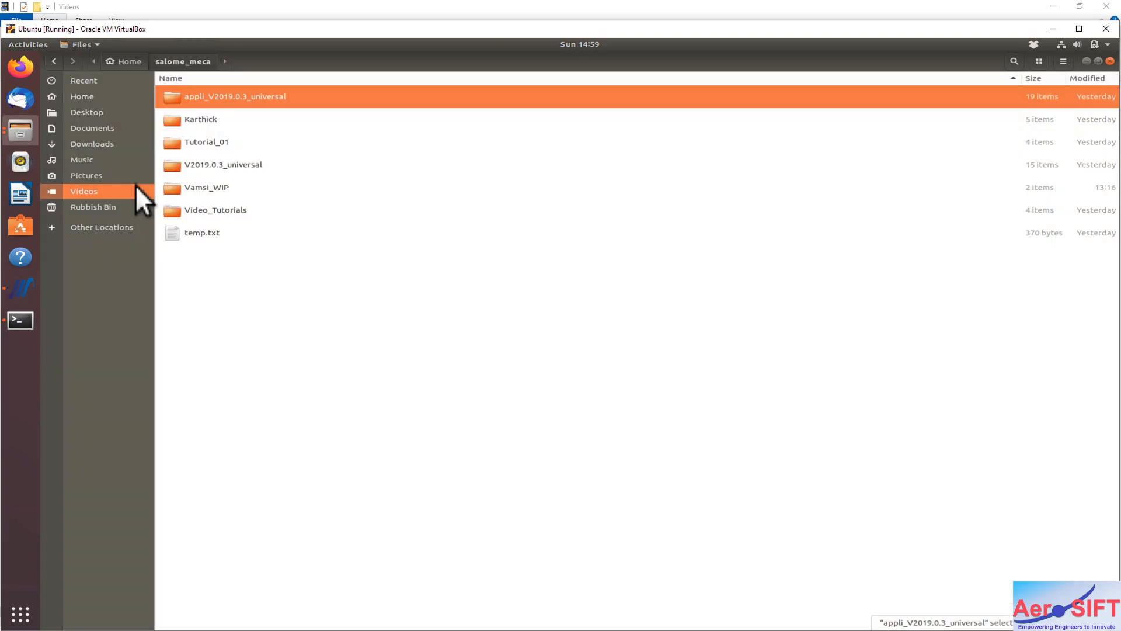
double_click(205, 212)
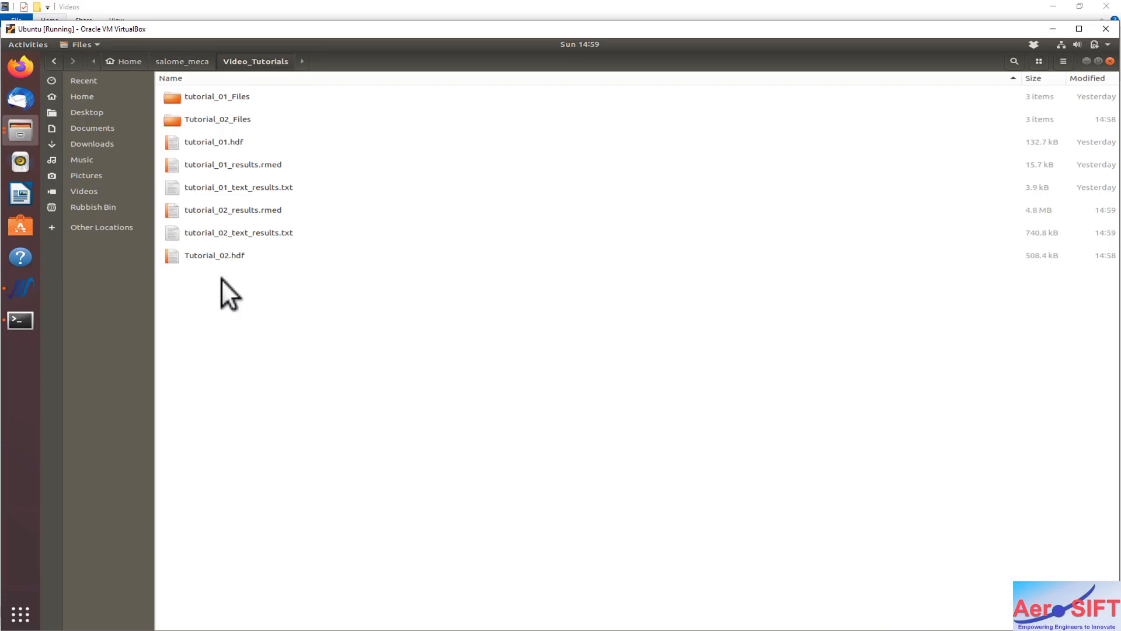
left_click(219, 236)
right_click(219, 236)
left_click(264, 243)
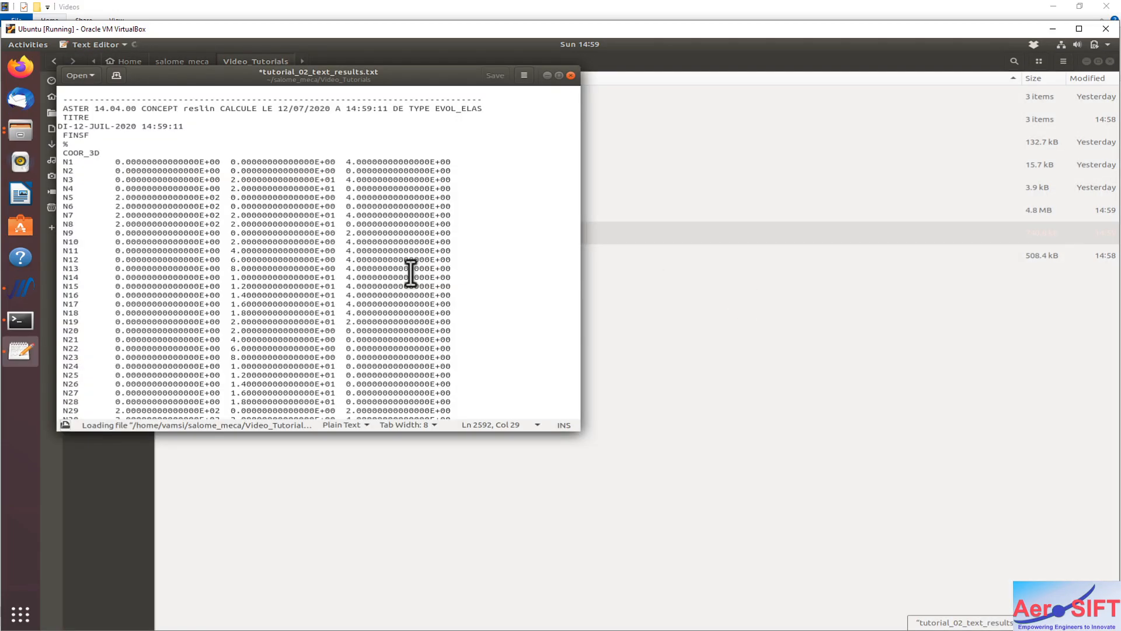
Examine the text results file from the node coordinates and mesh connectivity to the nodal displacement (DEPL) table
scroll(411, 293, "down", 8)
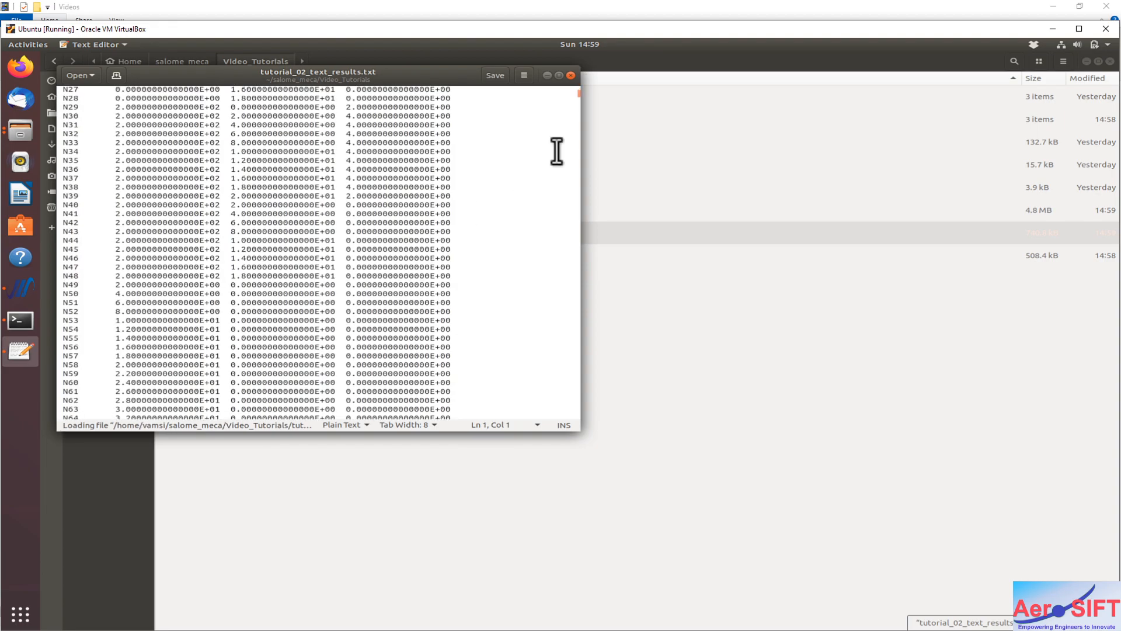
left_click_drag(580, 94, 565, 327)
scroll(530, 274, "up", 15)
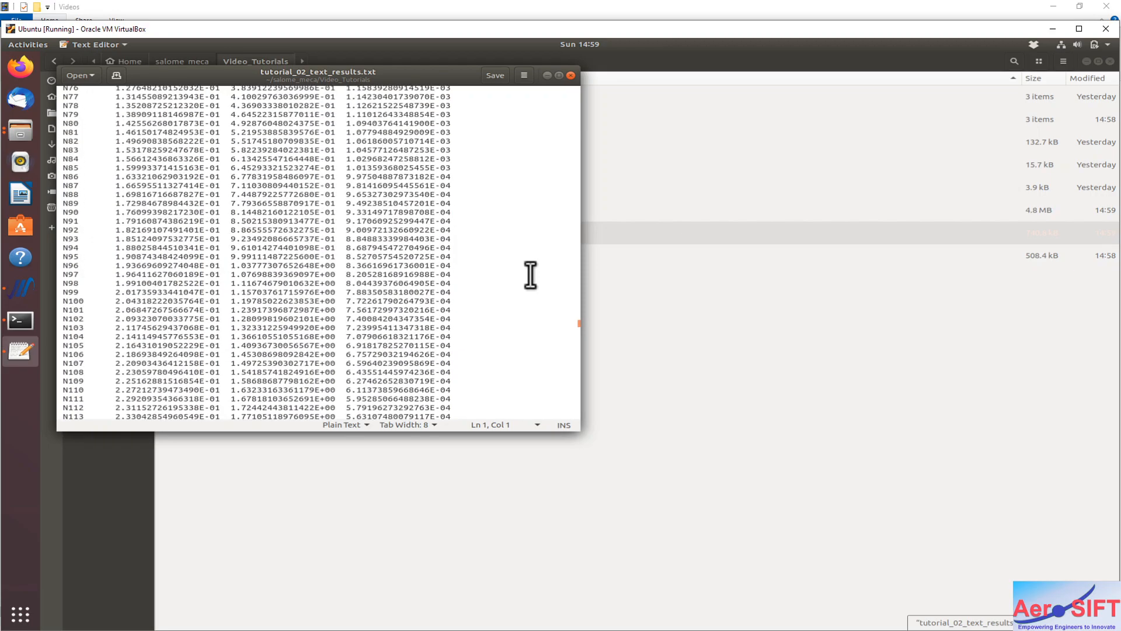
scroll(530, 275, "up", 10)
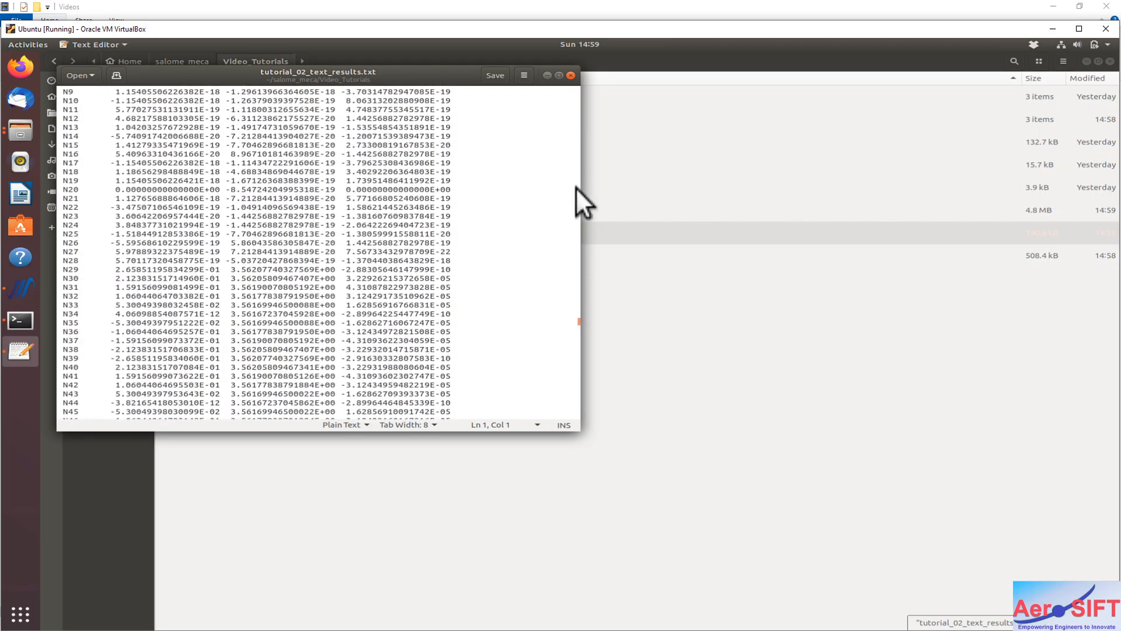
left_click(576, 187)
scroll(525, 263, "down", 1)
left_click(499, 293)
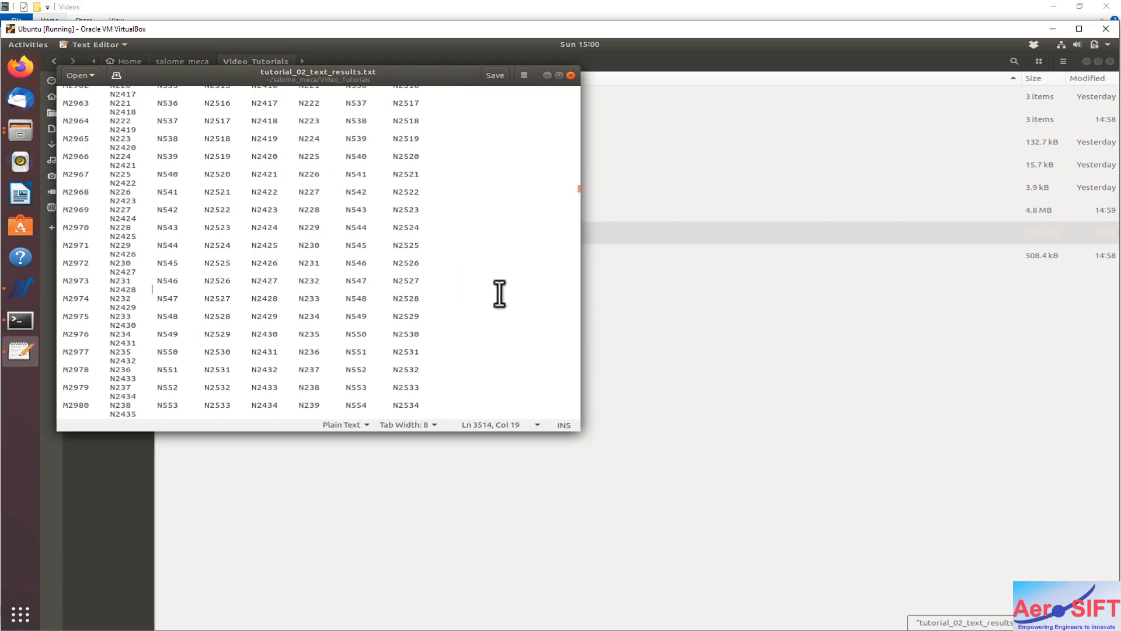
key("Down")
key("Down")
key("Down")
key("Down")
key("Down")
key("Down")
key("Down")
key("Down")
key("Down")
key("Down")
key("Down")
key("Down")
key("Down")
key("Down")
key("Down")
key("Down")
key("Down")
key("Down")
key("Down")
key("Down")
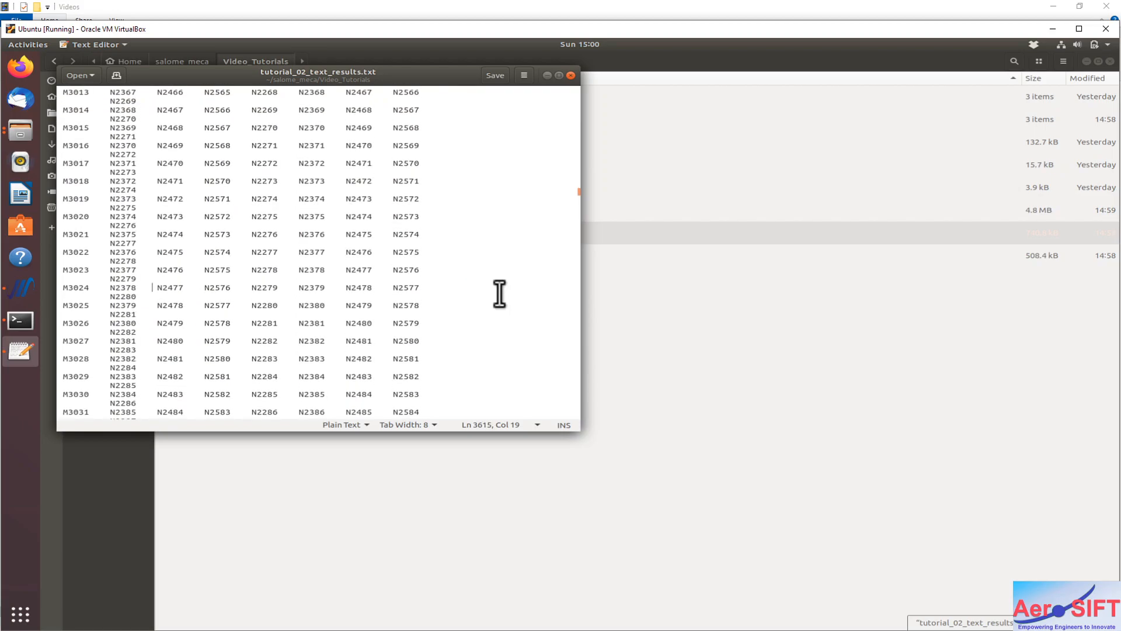
key("Down")
key("Down")
key("Down")
key("Down")
key("Down")
key("Down")
key("Down")
key("Down")
key("Down")
key("Down")
key("Down")
key("Down")
key("Down")
key("Down")
key("Down")
key("Down")
key("Down")
key("Down")
key("Down")
key("Down")
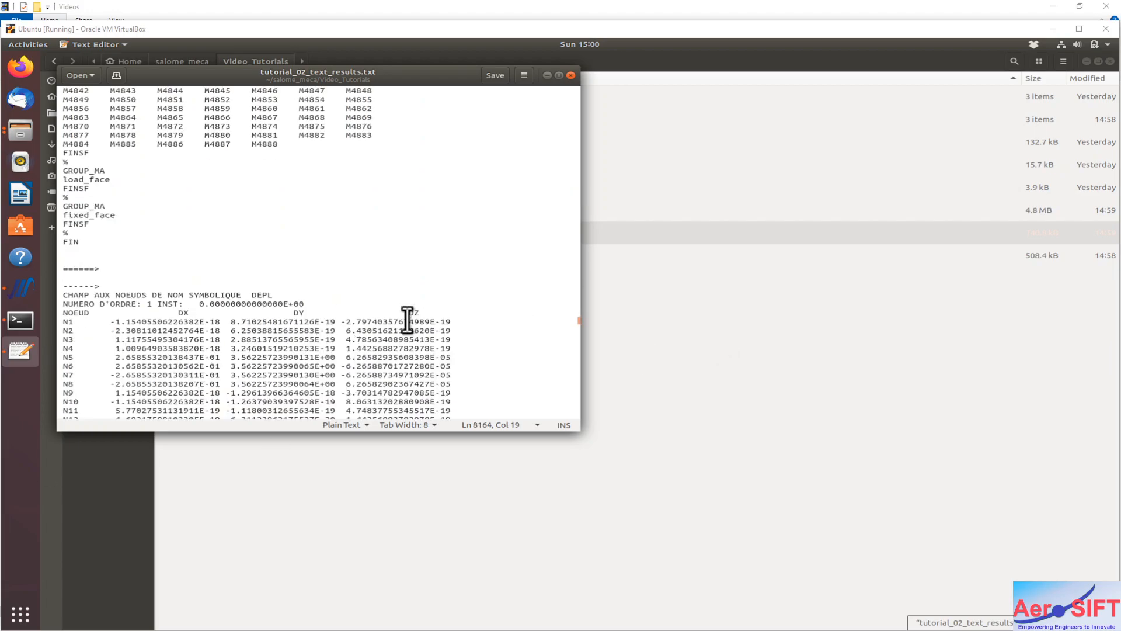
Return from the text results to the Tutorial_02 study and post-process tutorial_02_results.rmed from the RunCase_1 data files
left_click_drag(279, 289, 231, 296)
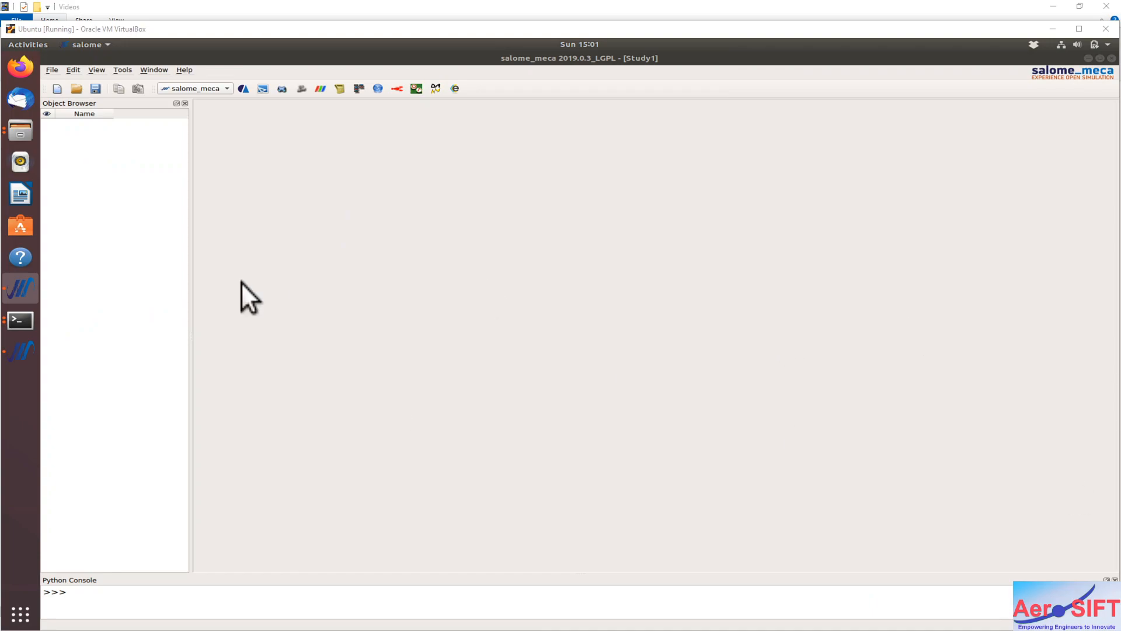
left_click(26, 289)
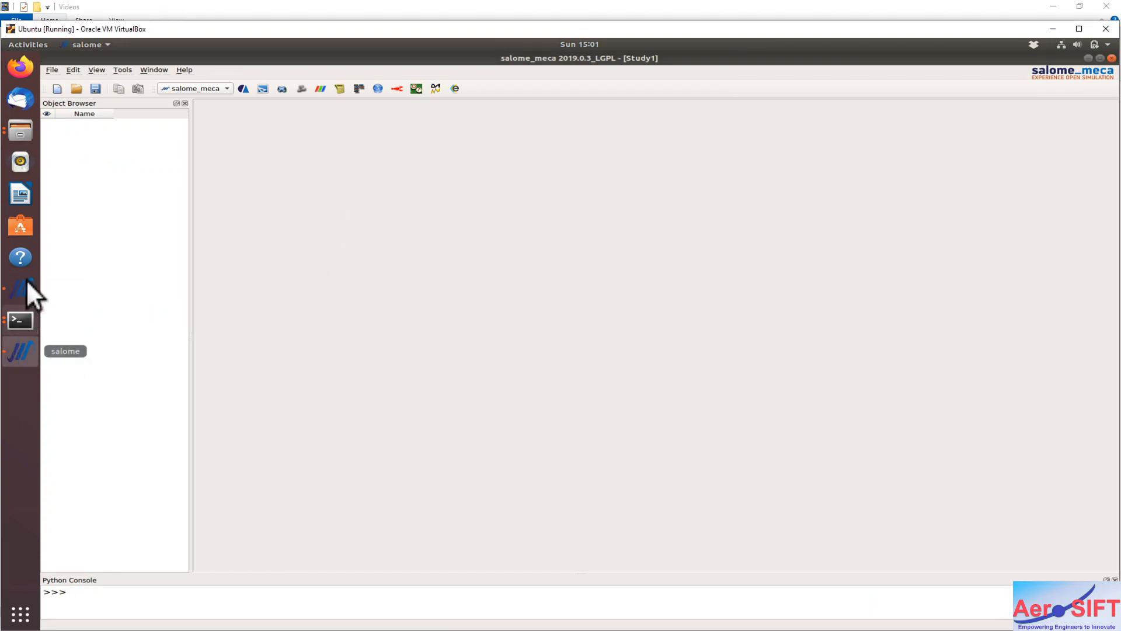
left_click(20, 282)
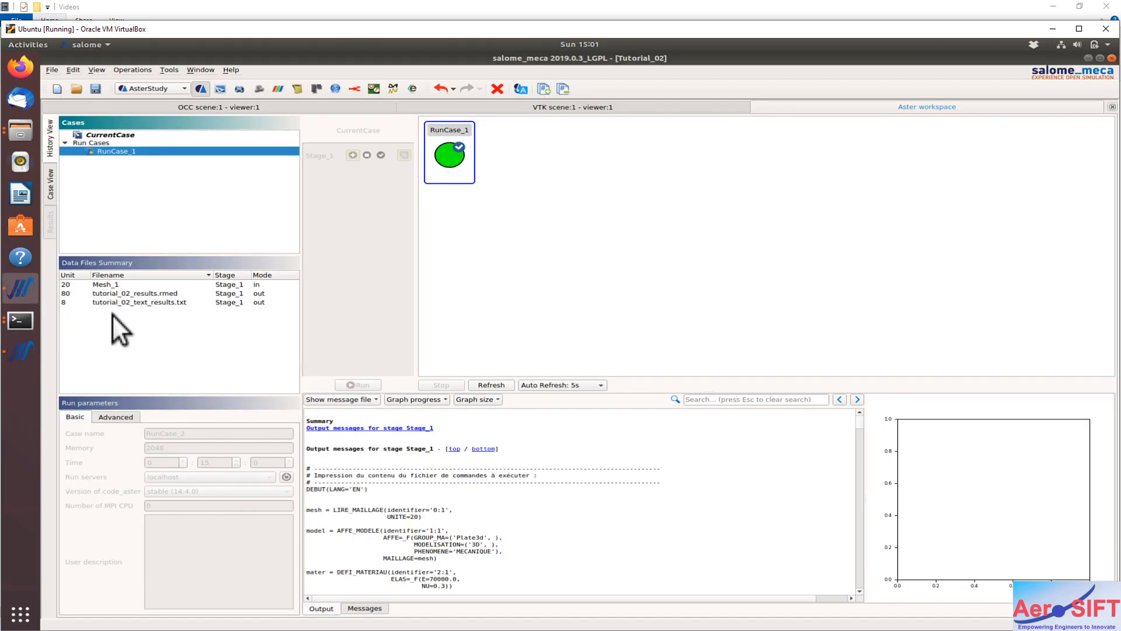
left_click(148, 294)
right_click(148, 295)
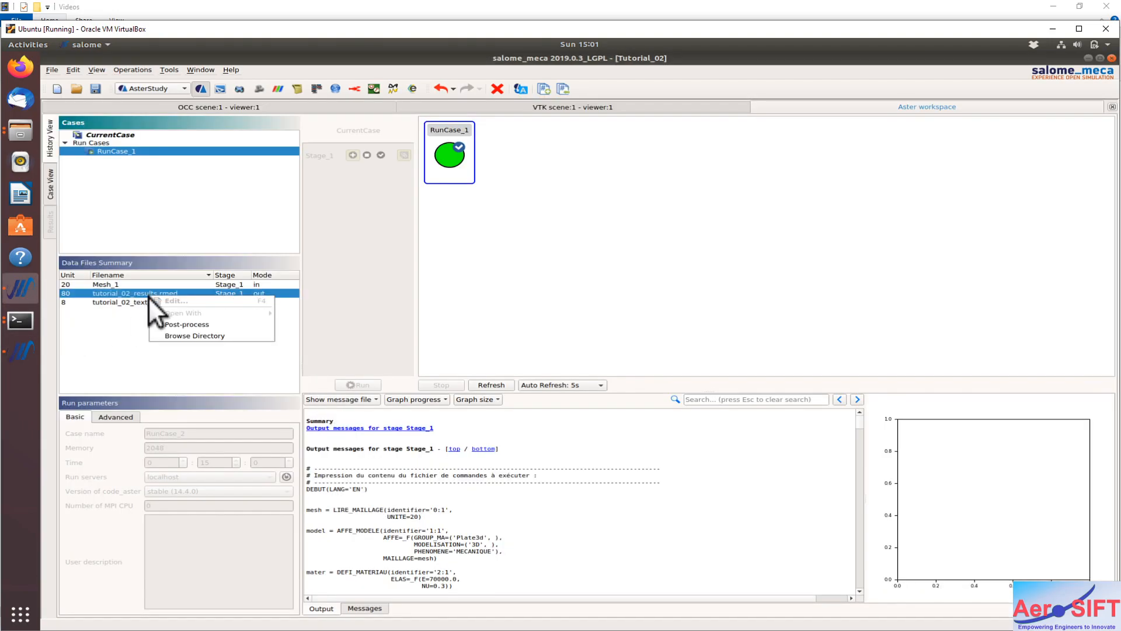
left_click(184, 323)
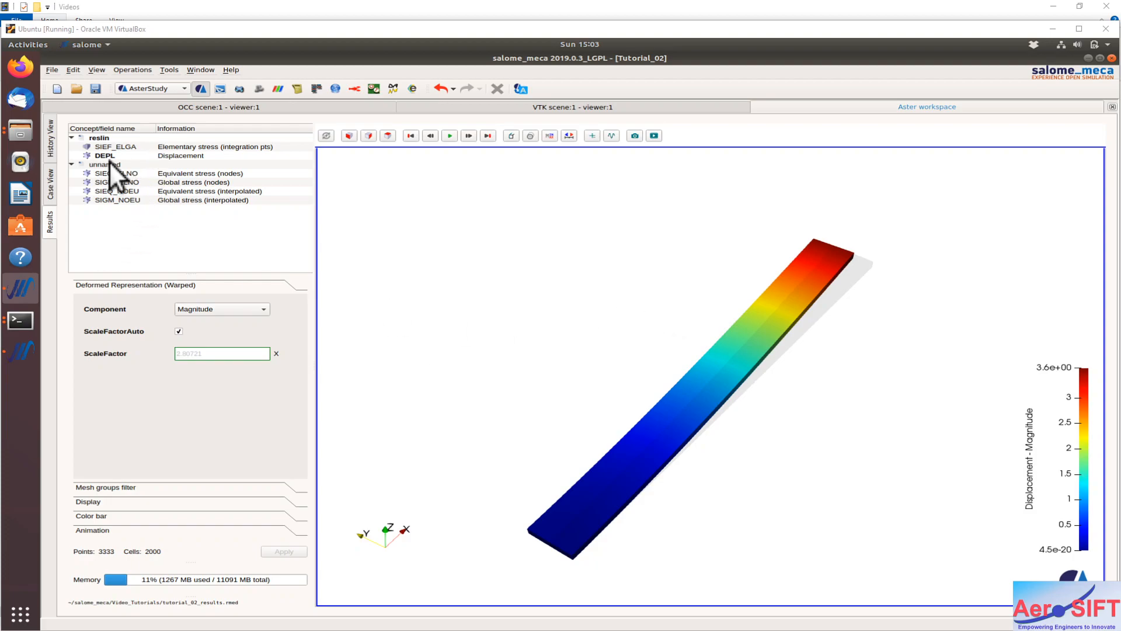
Display the DY component of the DEPL displacement with automatic scaling off and a deformation scale factor of 10.0
left_click(226, 309)
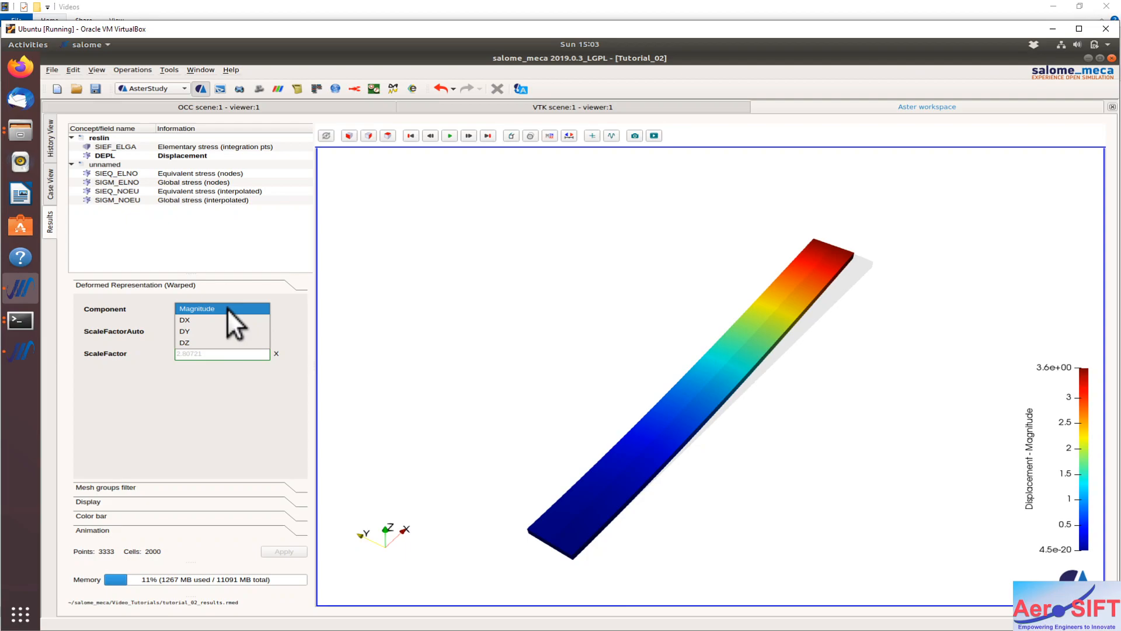
left_click(190, 331)
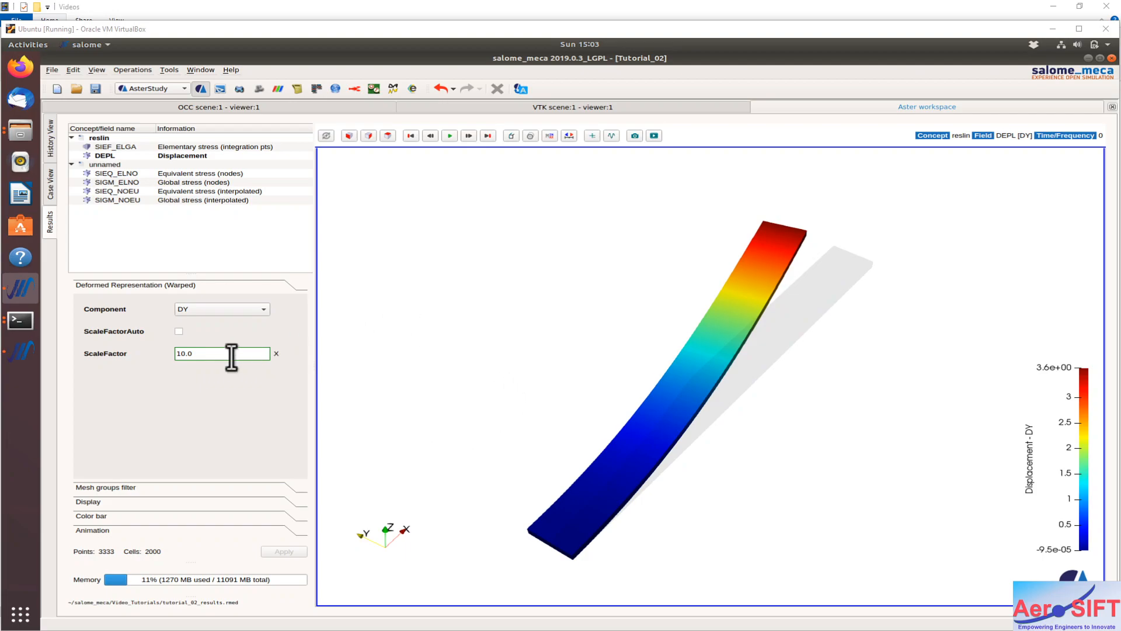
mouse_move(786, 400)
left_mouse_down()
mouse_move(765, 381)
mouse_move(760, 325)
mouse_move(799, 395)
left_mouse_up()
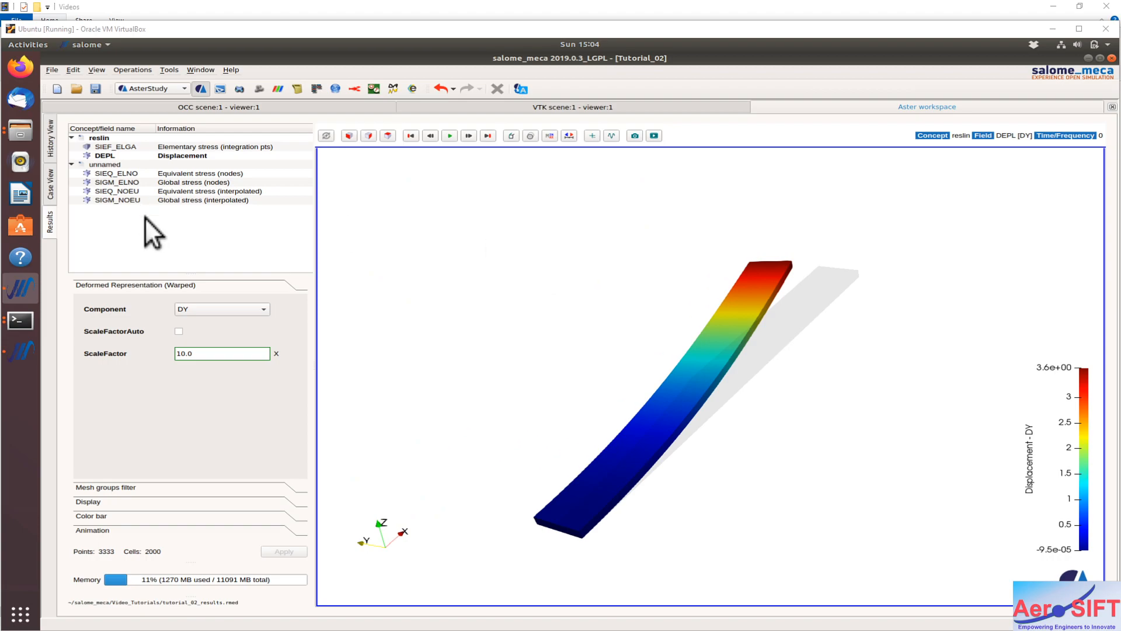
Plot SIXX of SIGM_NOEU on a slice normal to the x-axis at 2.0 %, and switch to the separate Study1 window with ParaViS
left_click(168, 199)
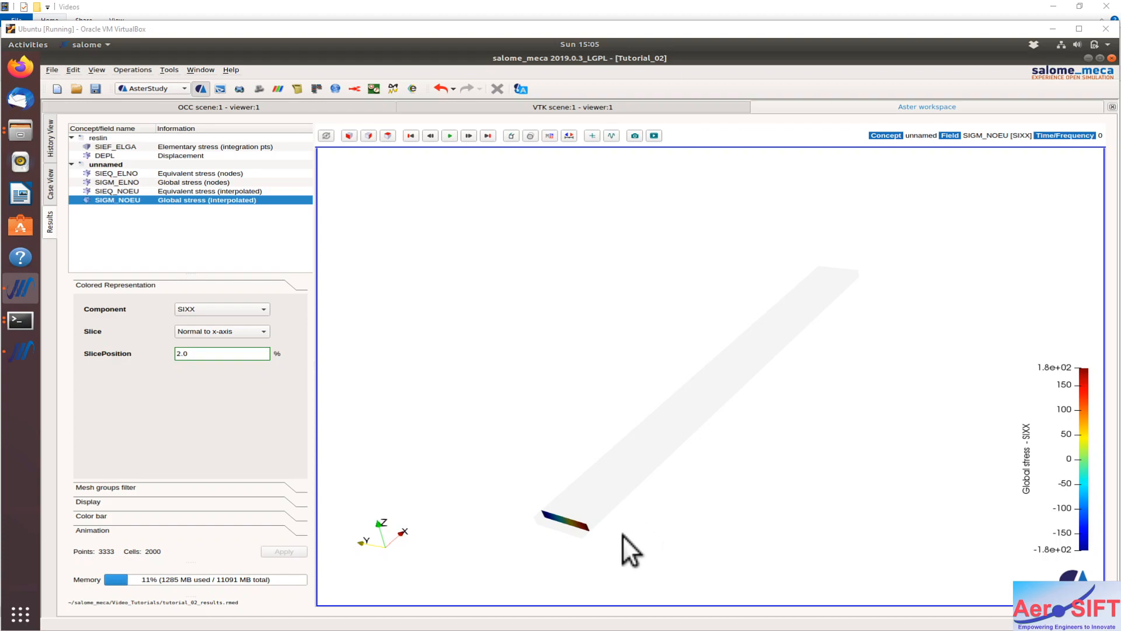
left_click_drag(620, 528, 604, 453)
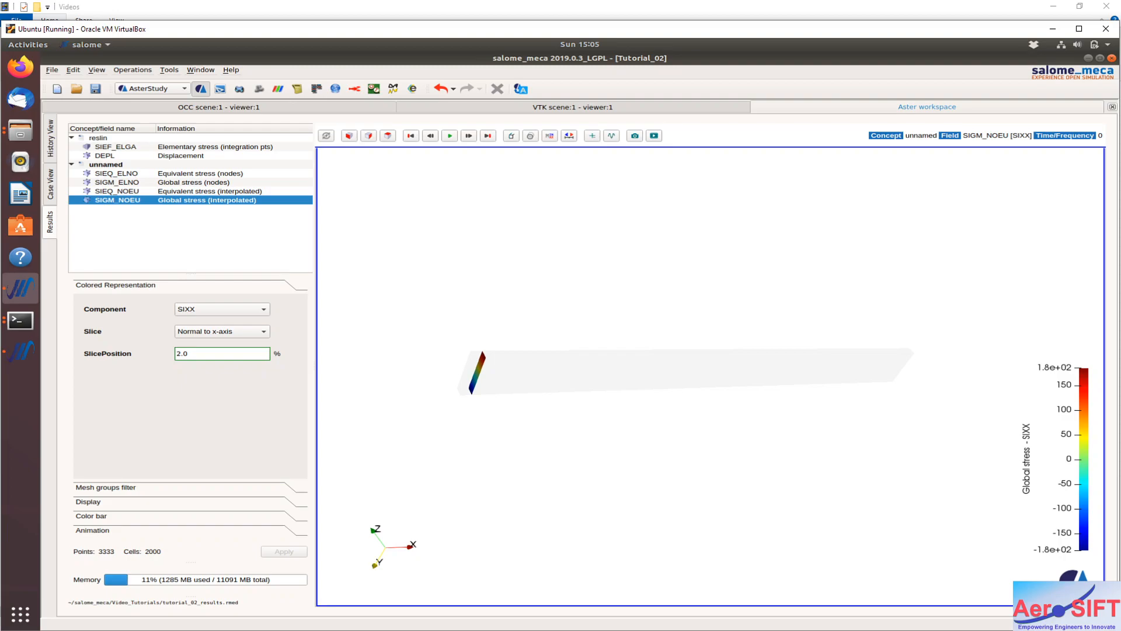
left_click(20, 350)
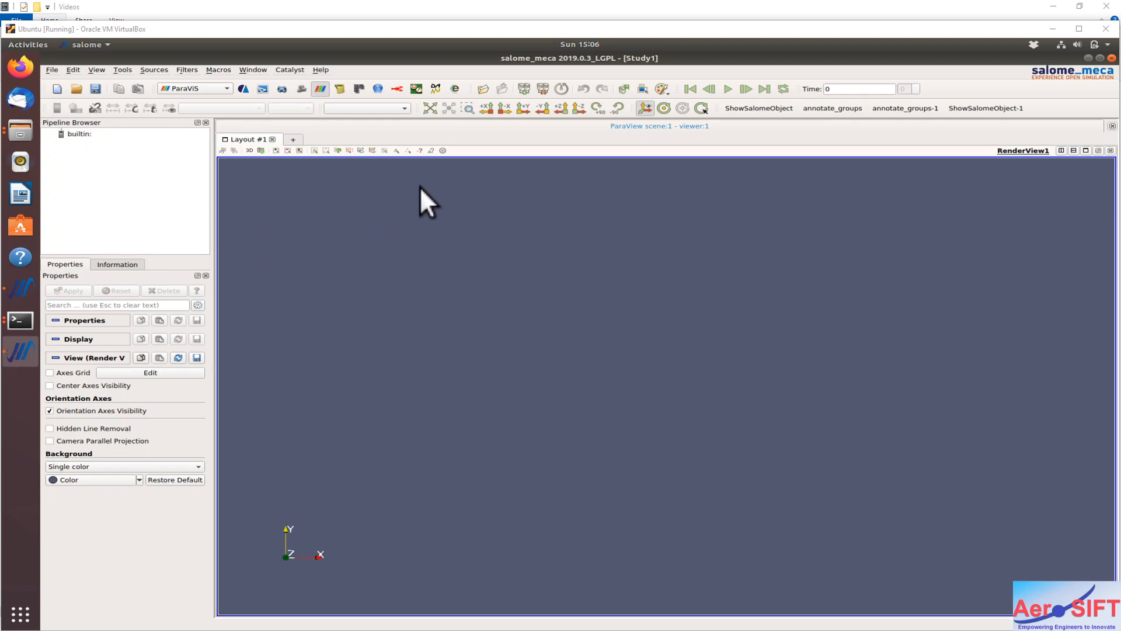
right_click(128, 155)
left_click(147, 162)
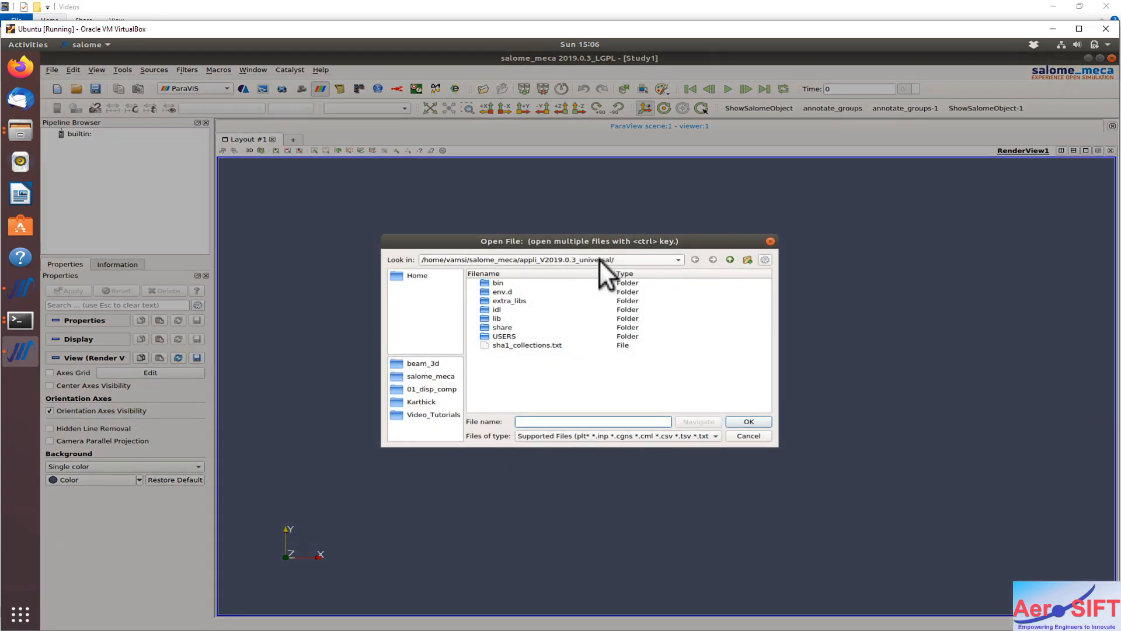
left_click(599, 259)
left_click(491, 245)
left_click(507, 328)
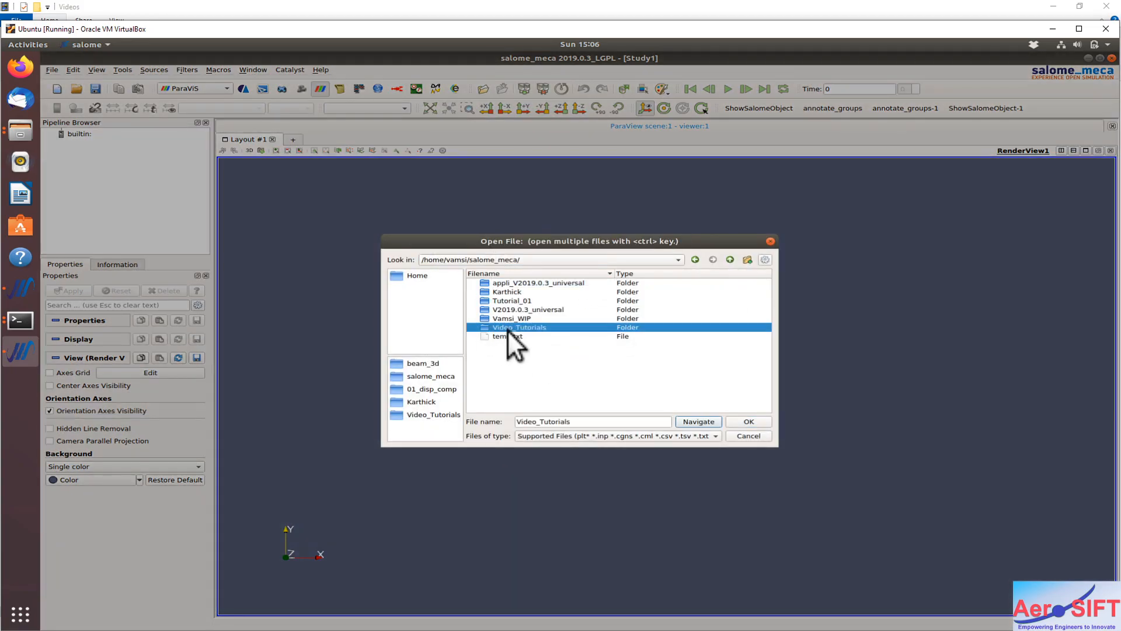
double_click(507, 328)
left_click(534, 302)
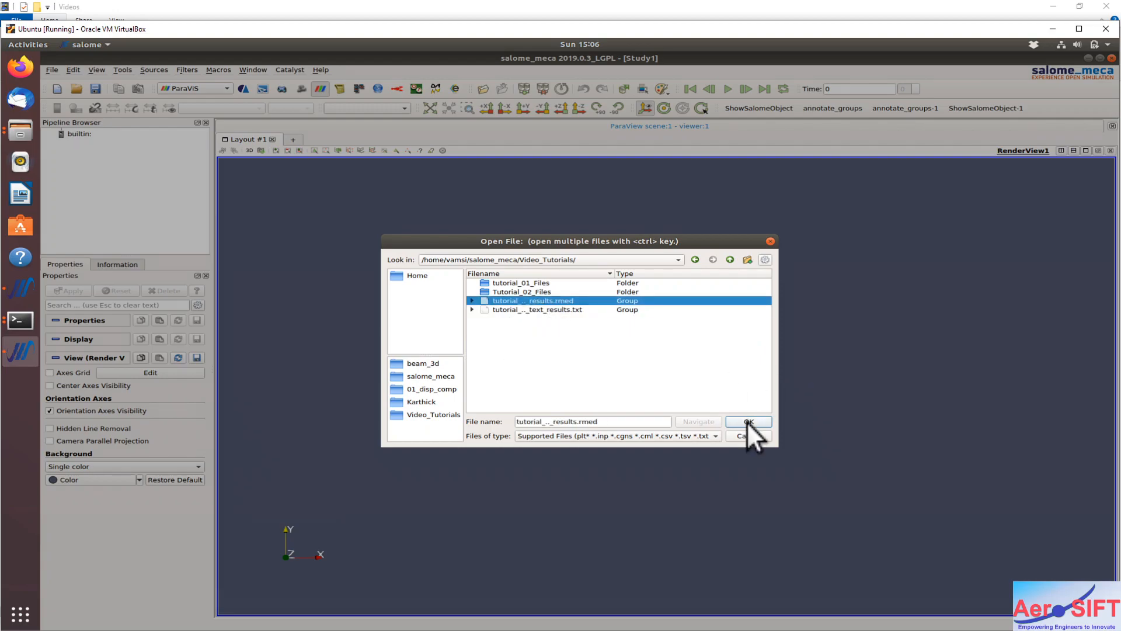
left_click(747, 421)
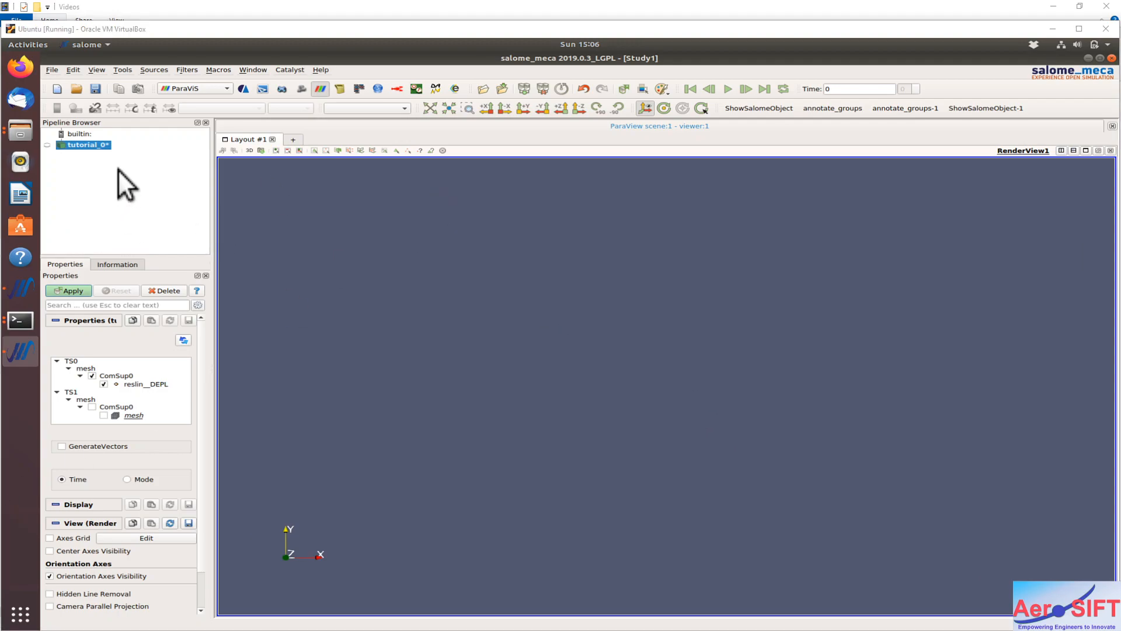
right_click(92, 145)
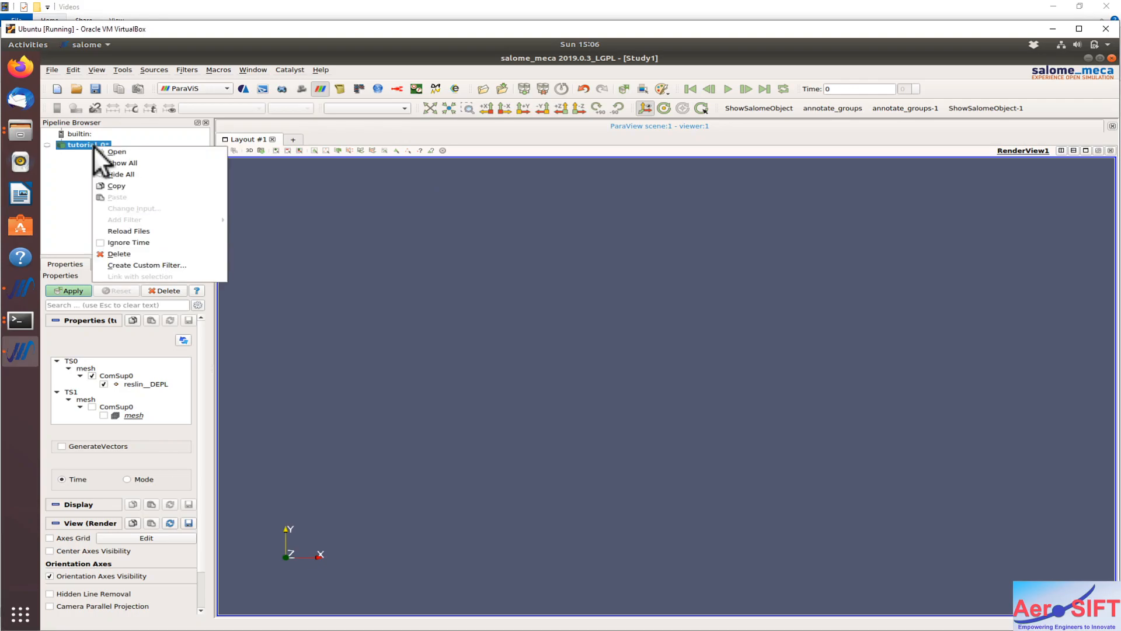
left_click(124, 254)
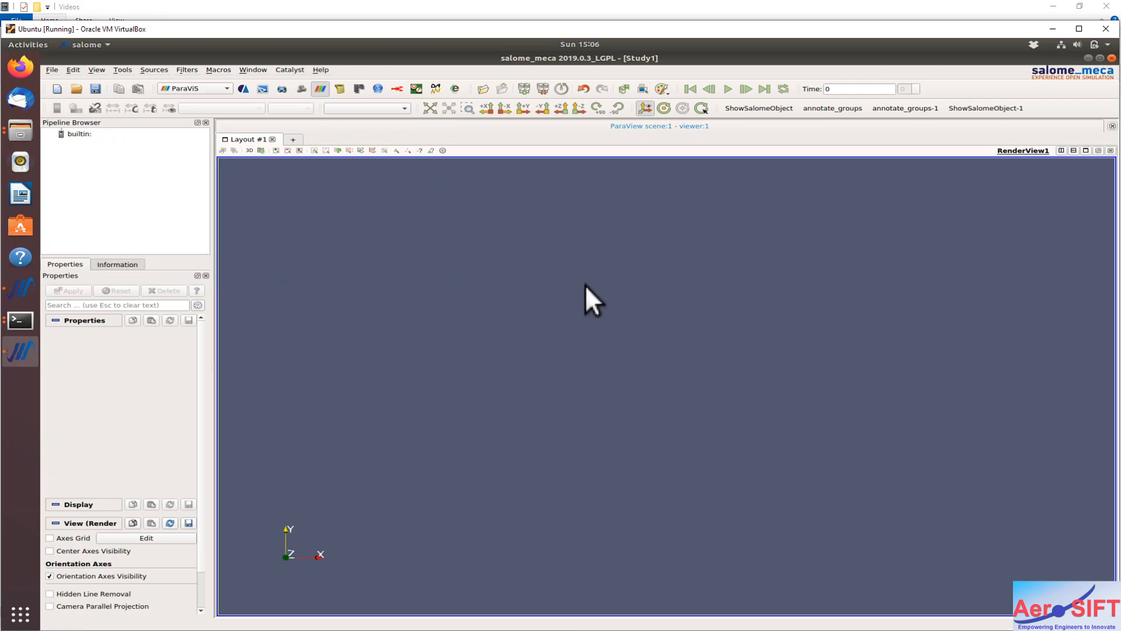
Open only tutorial_02_results.rmed from the results group in the Video_Tutorials folder in ParaViS
right_click(135, 163)
left_click(176, 172)
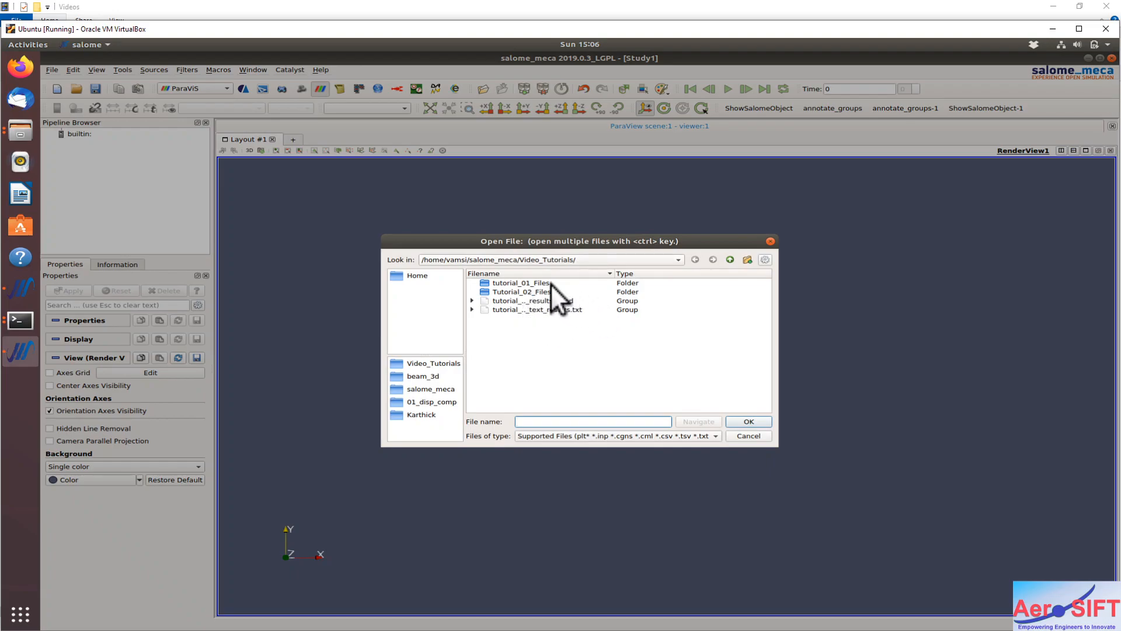
left_click(472, 309)
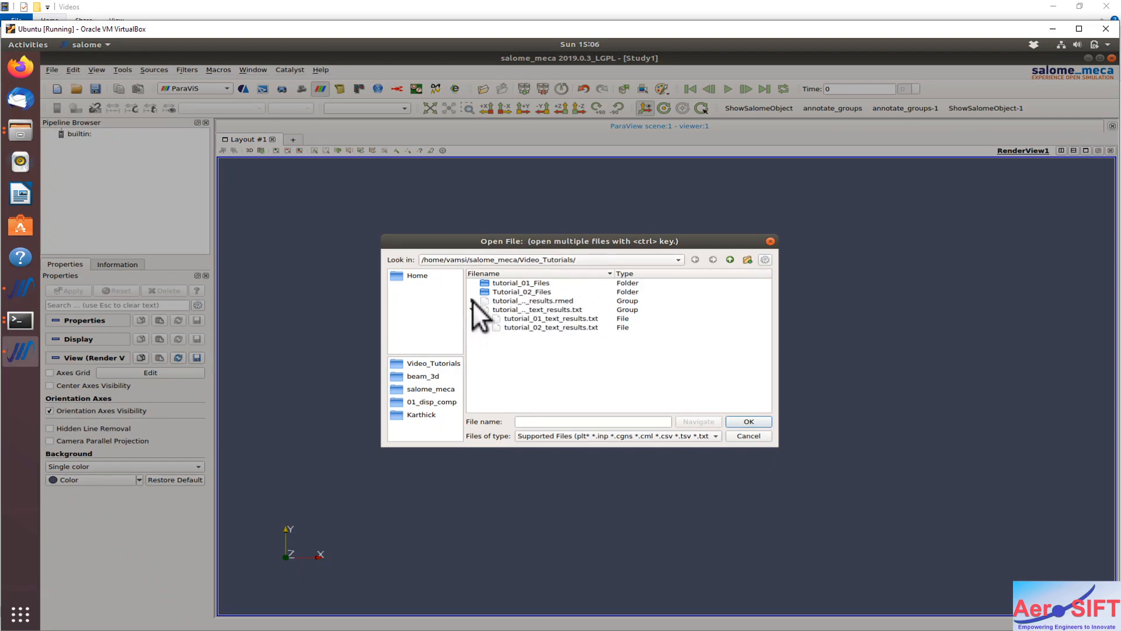
left_click(472, 300)
left_click(569, 319)
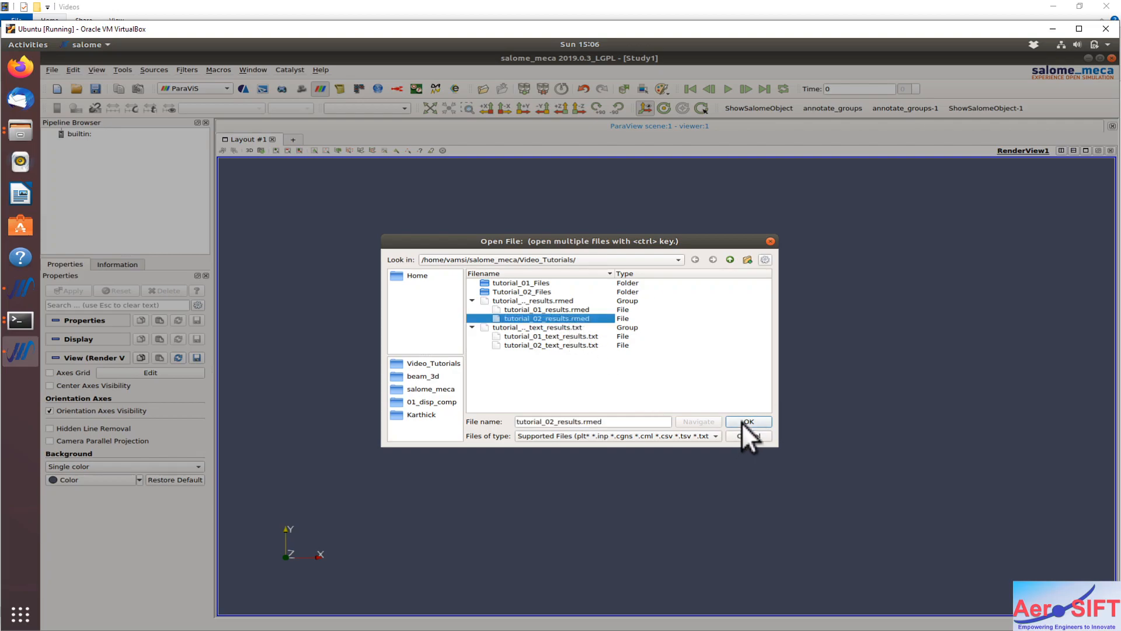
left_click(743, 422)
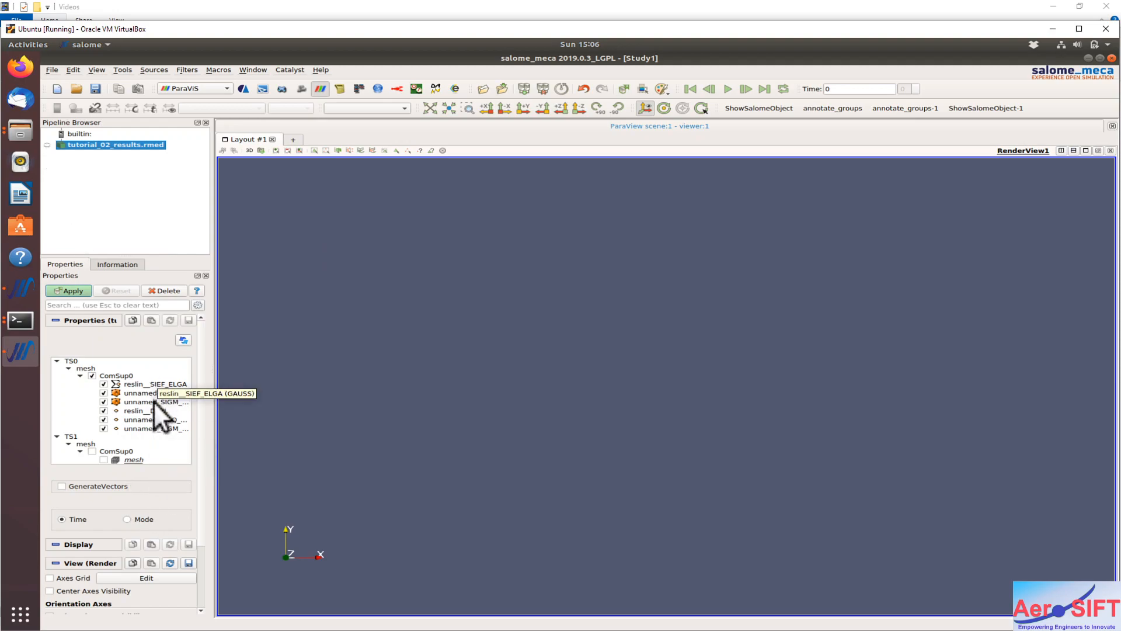
Load only the reslin__DEPL field with GenerateVectors enabled, and color the plate surface by reslin__DEPL magnitude
left_click(96, 377)
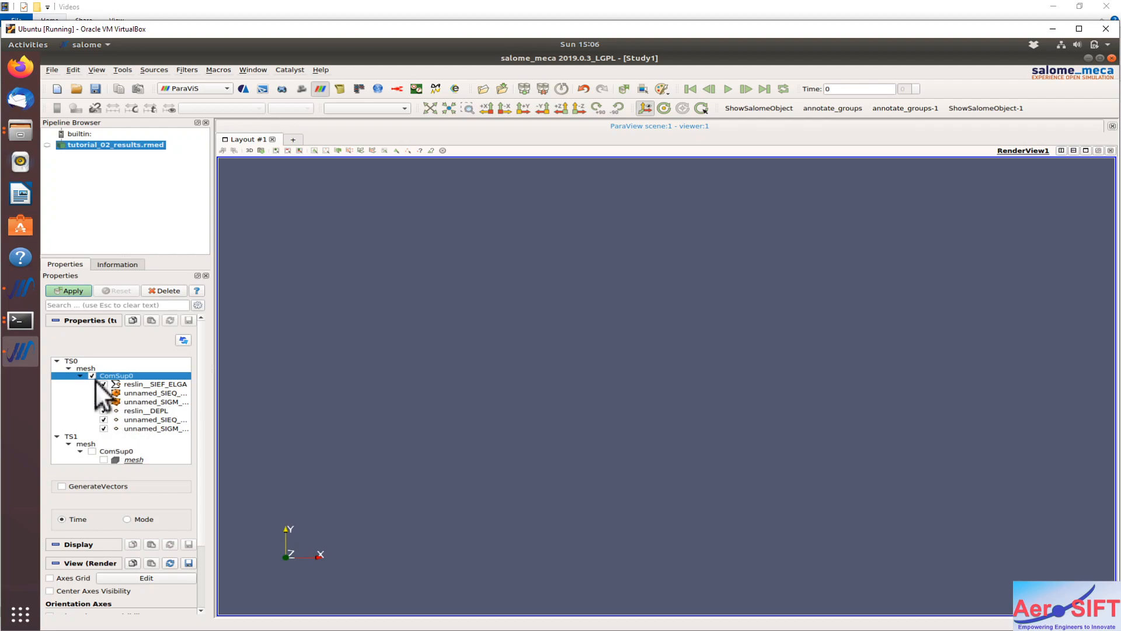
left_click(92, 377)
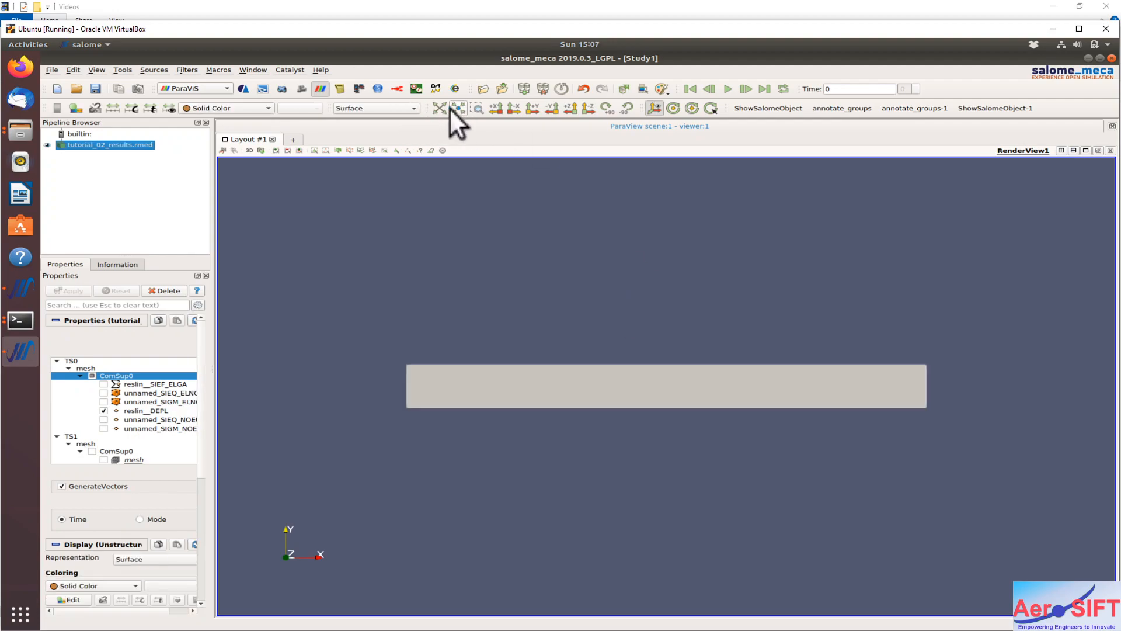
left_click(240, 109)
left_click(223, 130)
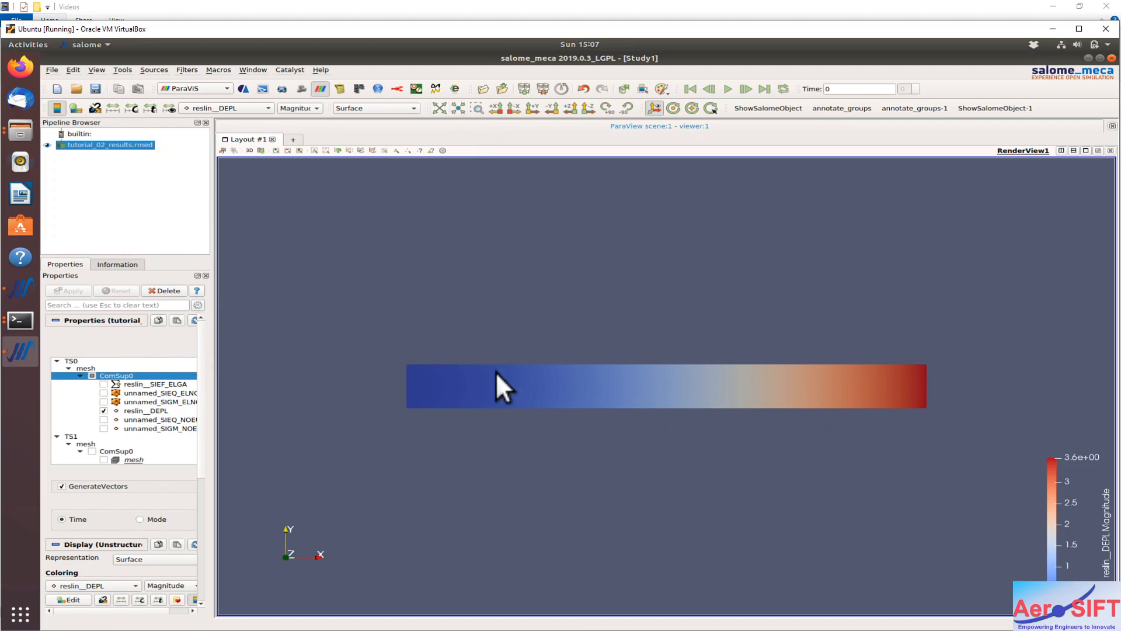
left_click_drag(530, 379, 629, 406)
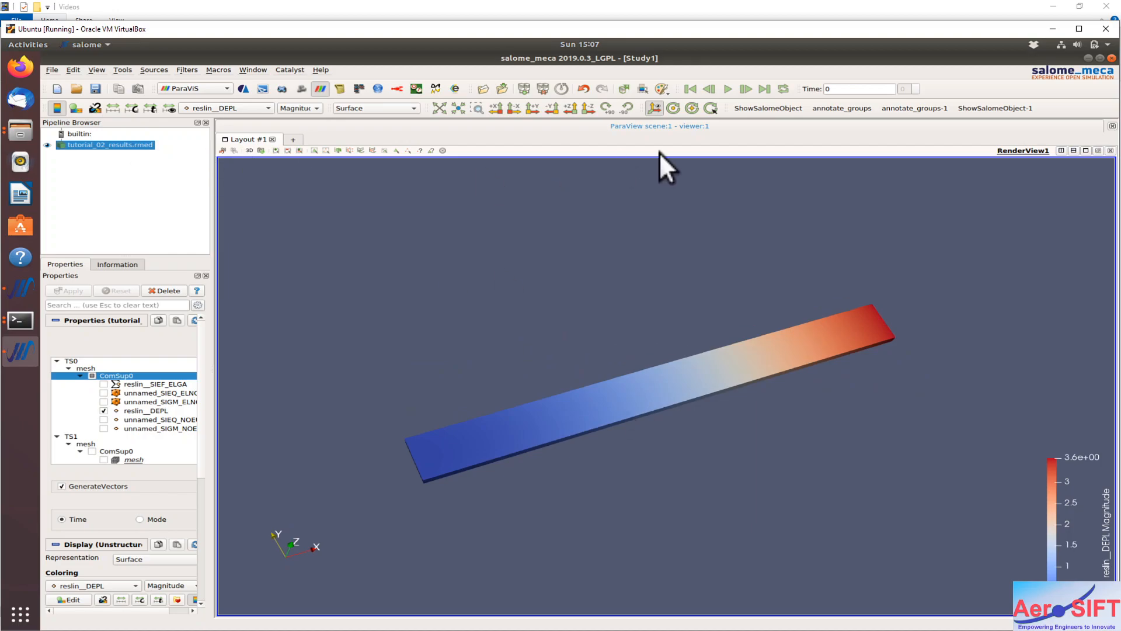
Make the Common filter tools available and add a Warp By Vector filter to tutorial_02_results.rmed
left_click(100, 68)
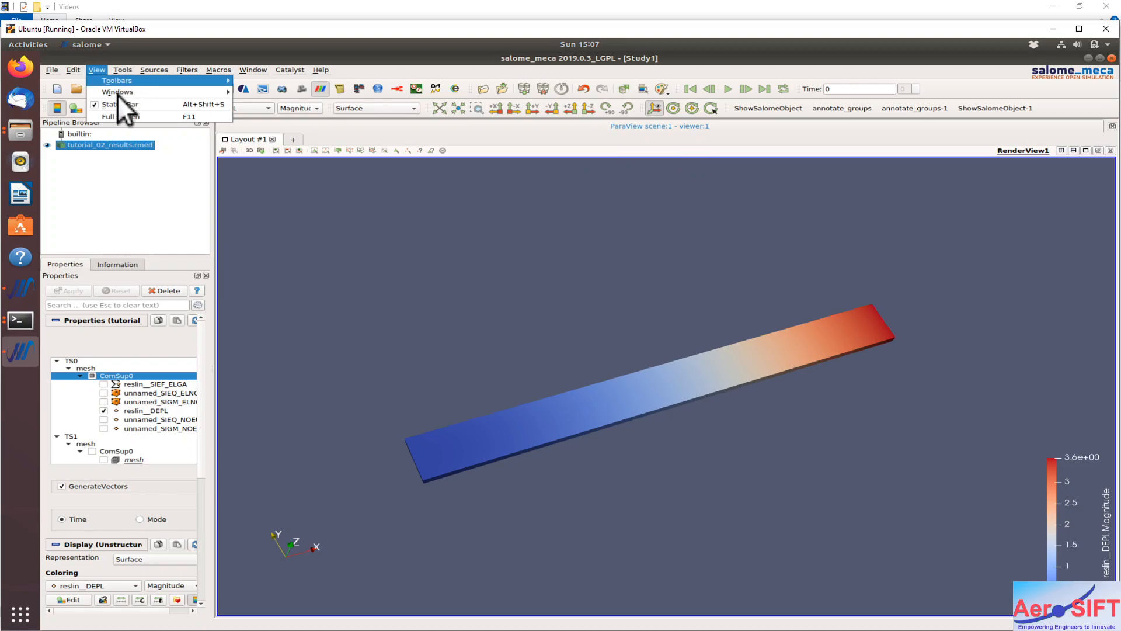
mouse_move(117, 95)
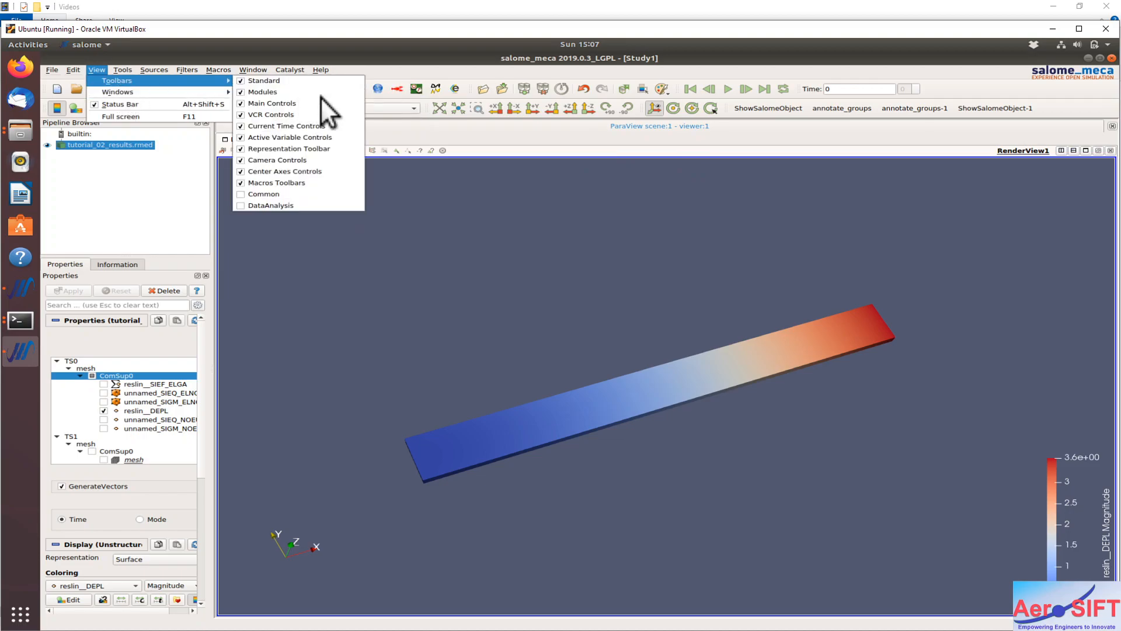
left_click(240, 195)
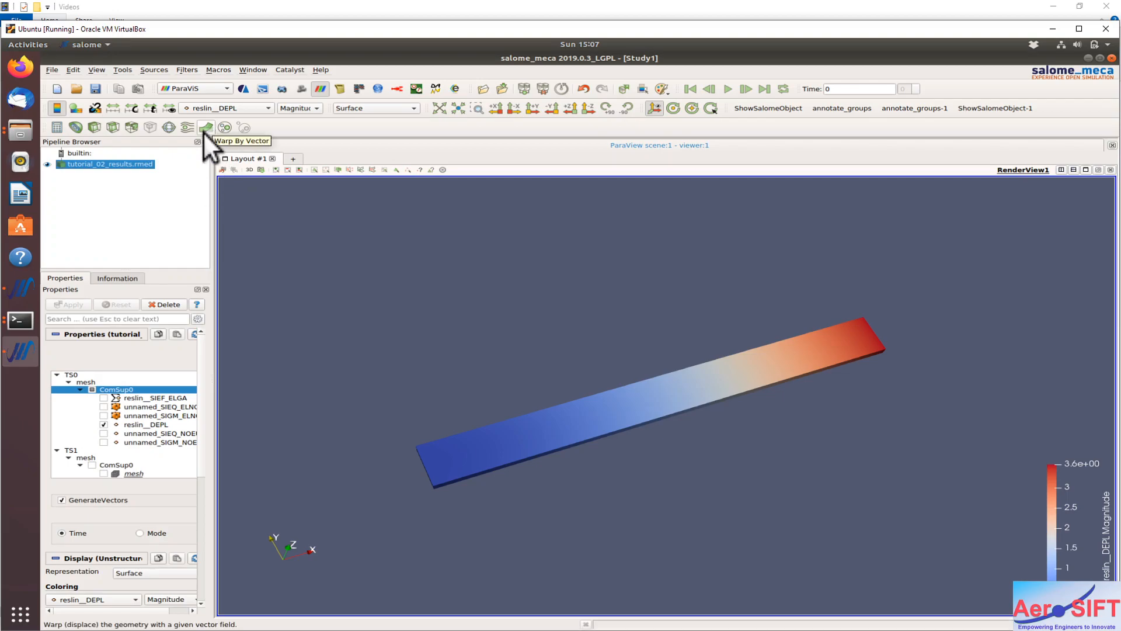
left_click(205, 128)
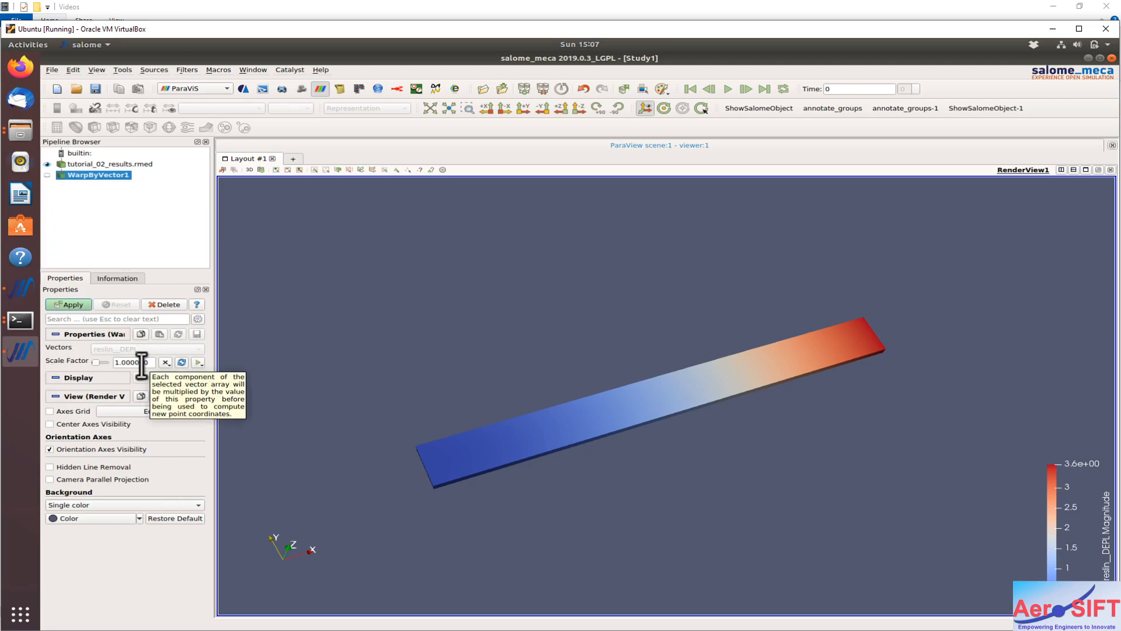
Set the Warp By Vector scale factor to 16 by repeated doubling and apply the filter
left_click(166, 362)
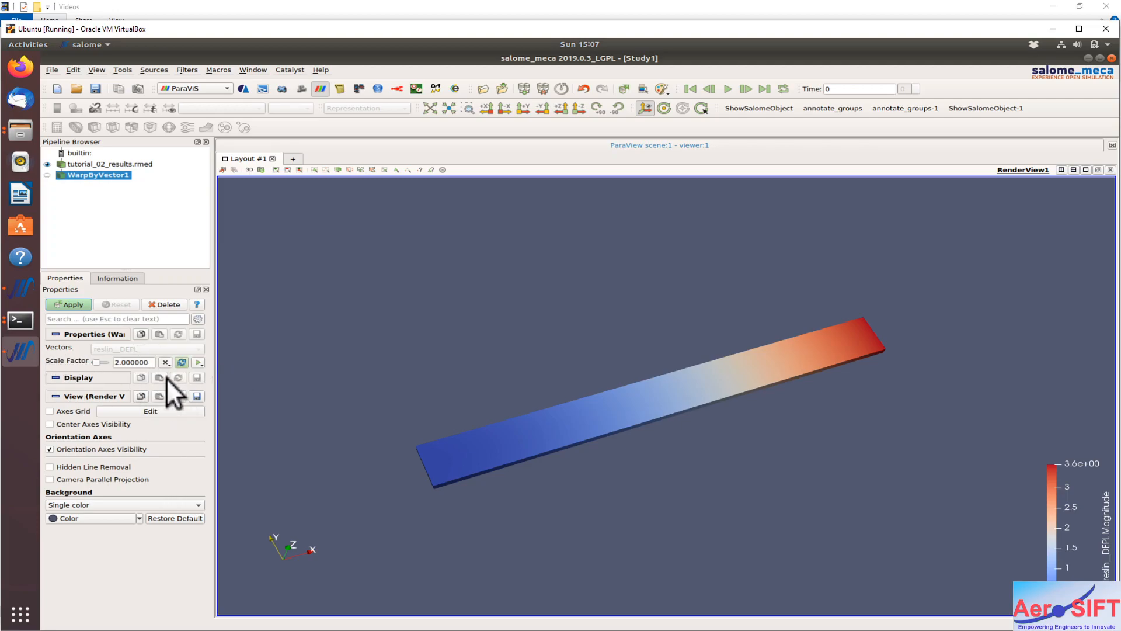
left_click(168, 362)
left_click(171, 386)
left_click(163, 362)
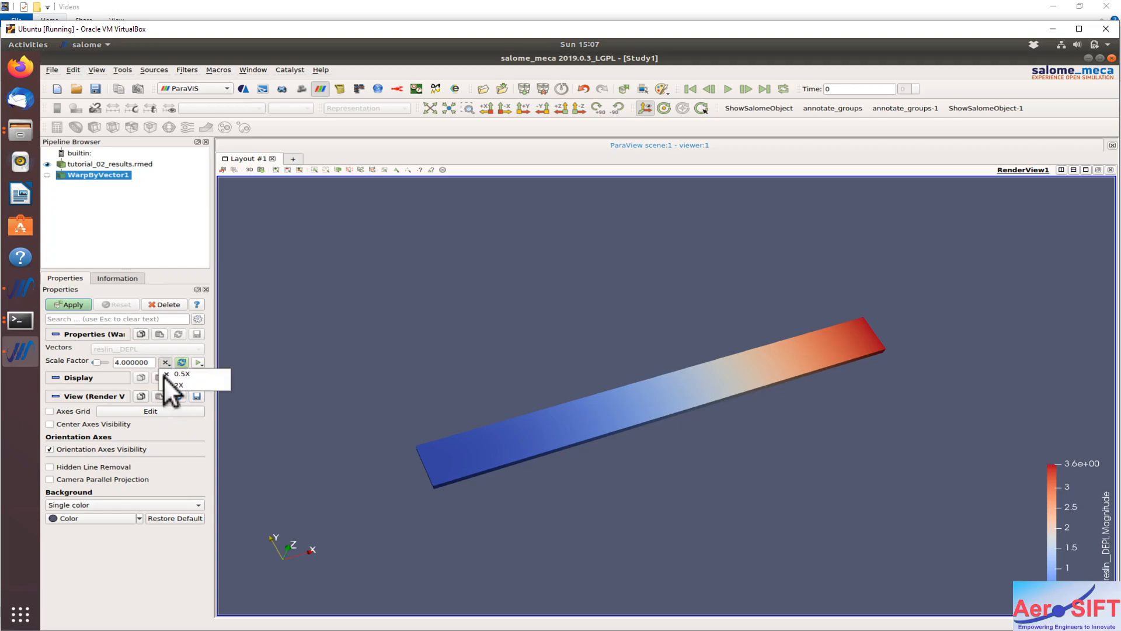
left_click(167, 386)
left_click(163, 362)
left_click(173, 385)
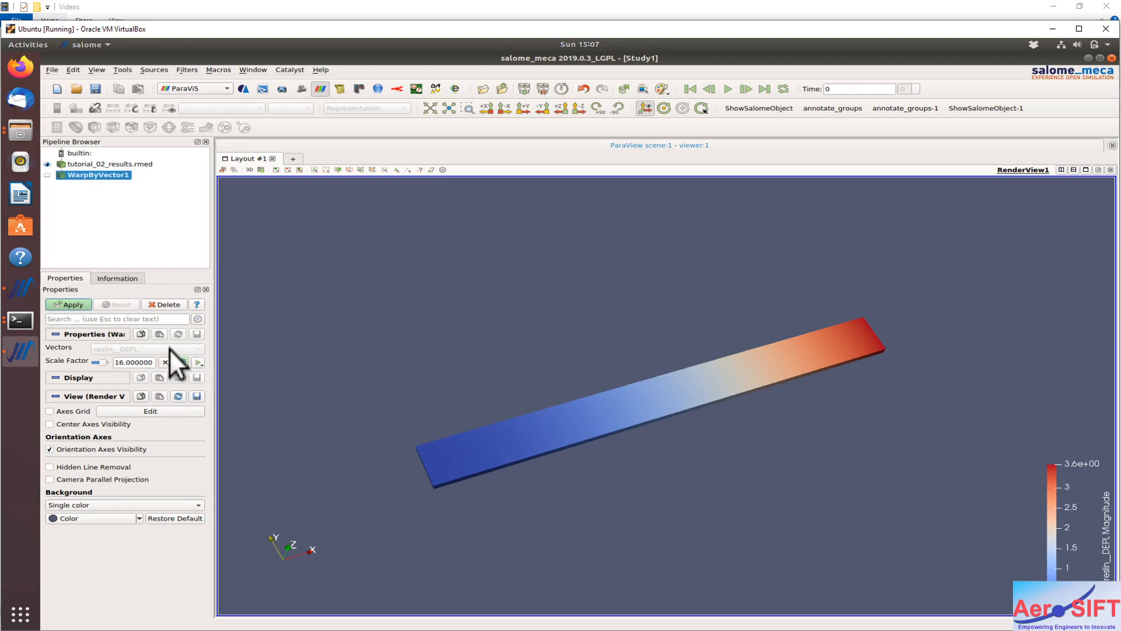
left_click(69, 304)
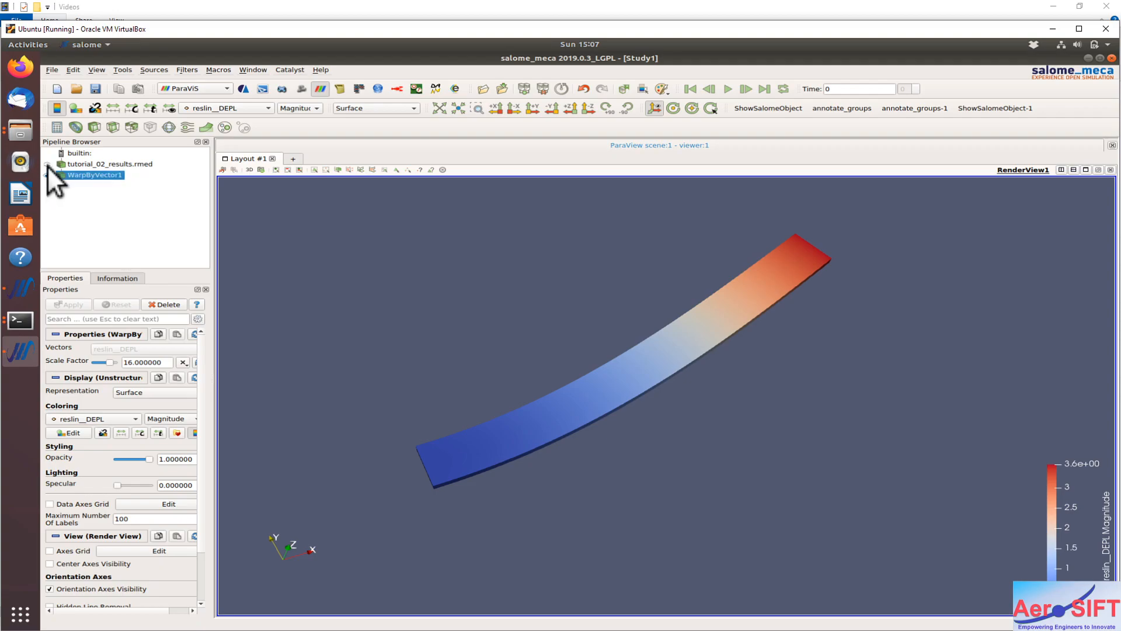
Show the undeformed tutorial_02_results.rmed plate together with the warped plate and select the undeformed source
left_click(47, 165)
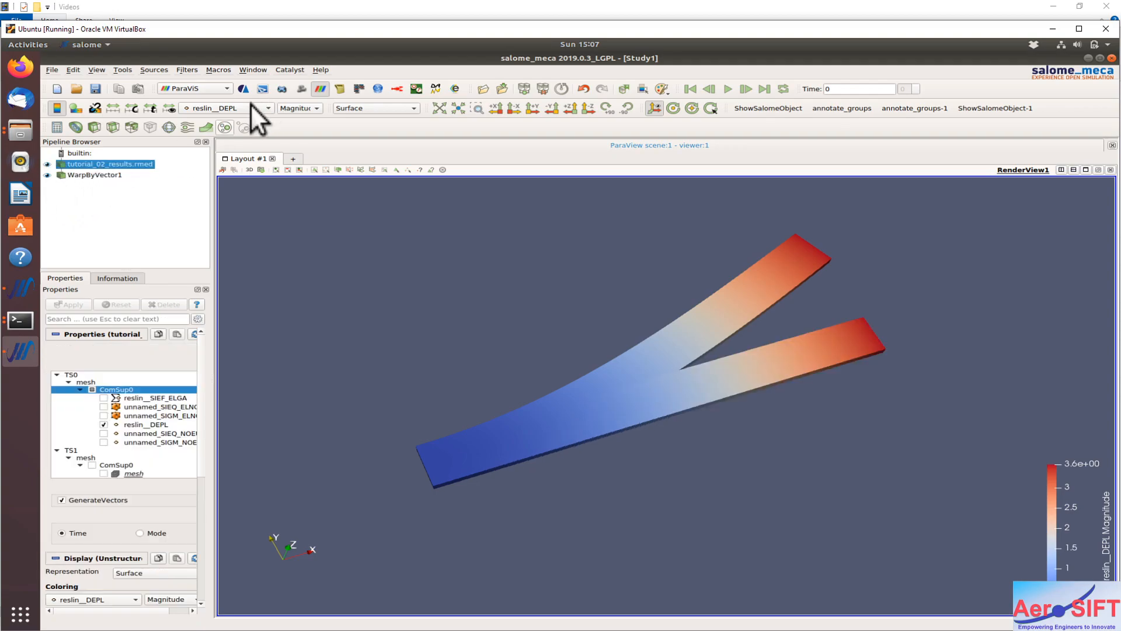
left_click(107, 164)
left_click_drag(232, 199, 220, 195)
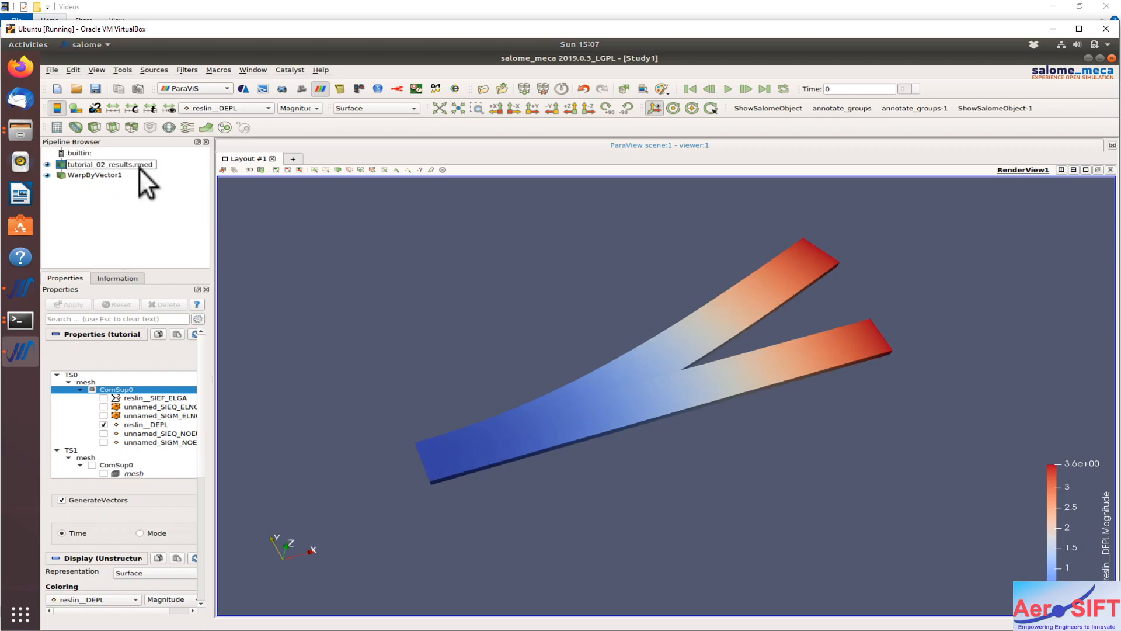
Display the undeformed tutorial_02_results.rmed plate in Solid Color with the Surface With Edges representation
left_click(247, 108)
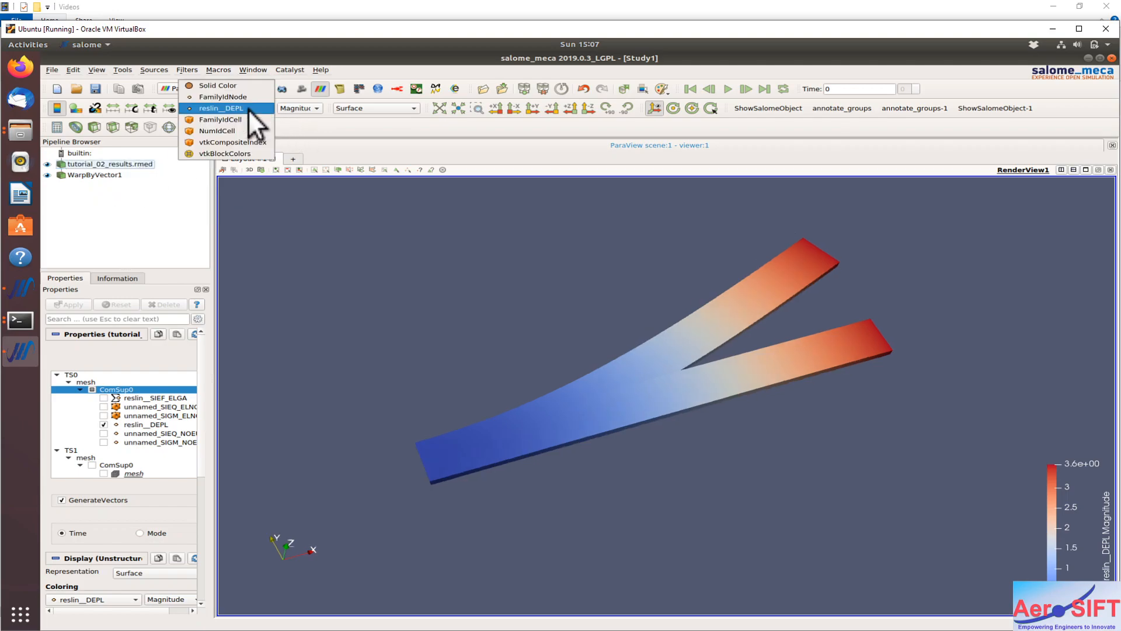
left_click(222, 86)
left_click(375, 109)
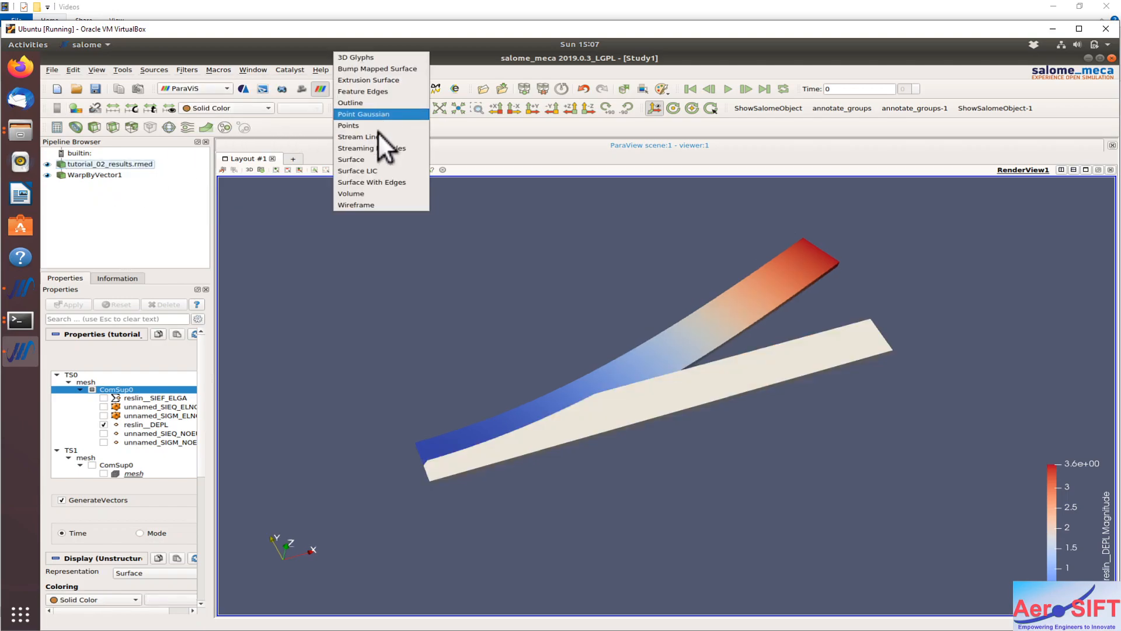
left_click(375, 181)
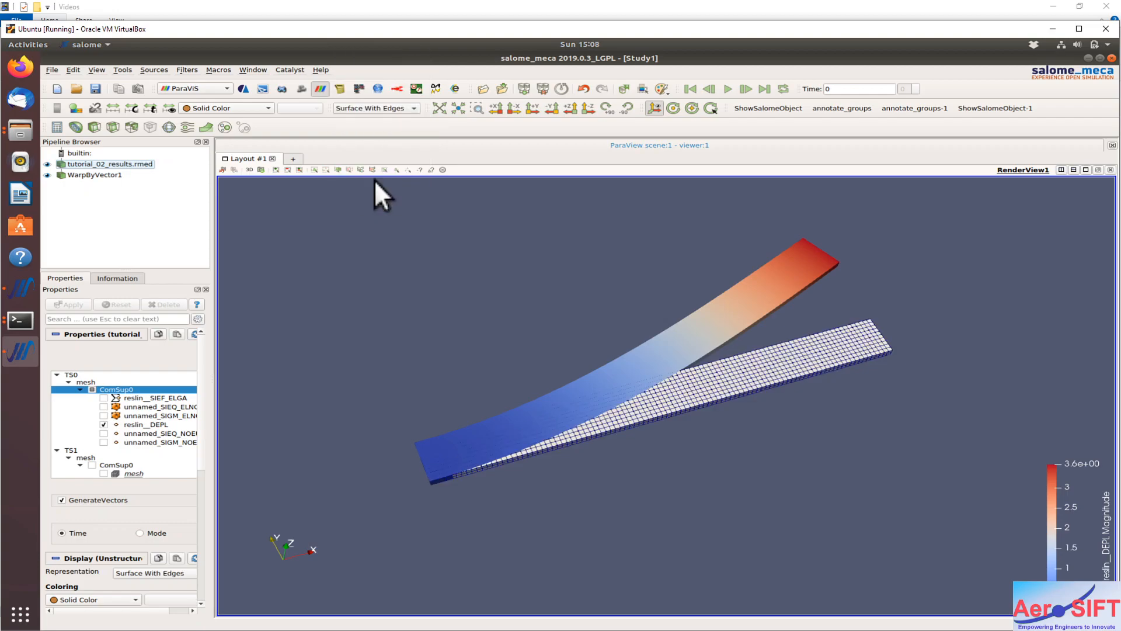
Color the WarpByVector1 plate by the DY component of reslin__DEPL and represent it as Surface With Edges
left_click(88, 175)
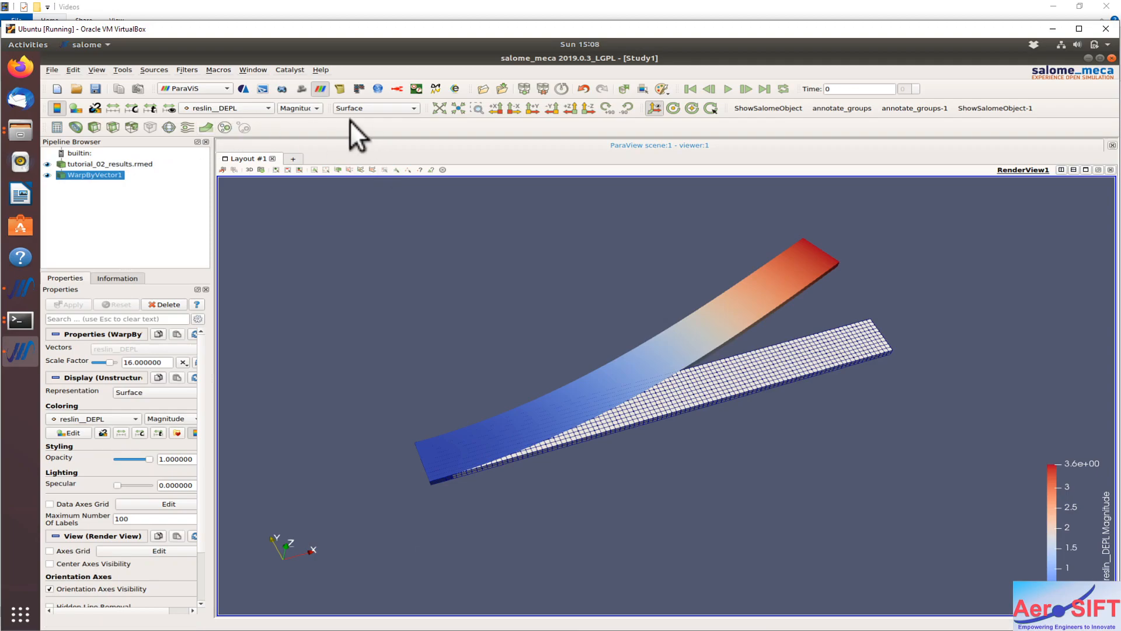
left_click(297, 108)
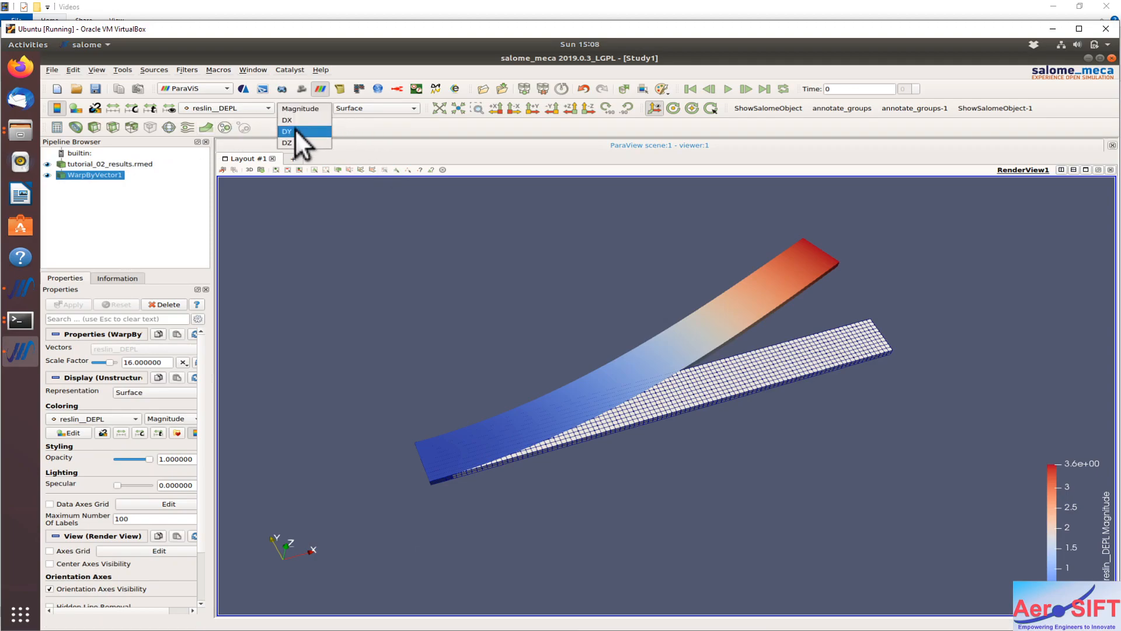
left_click(295, 131)
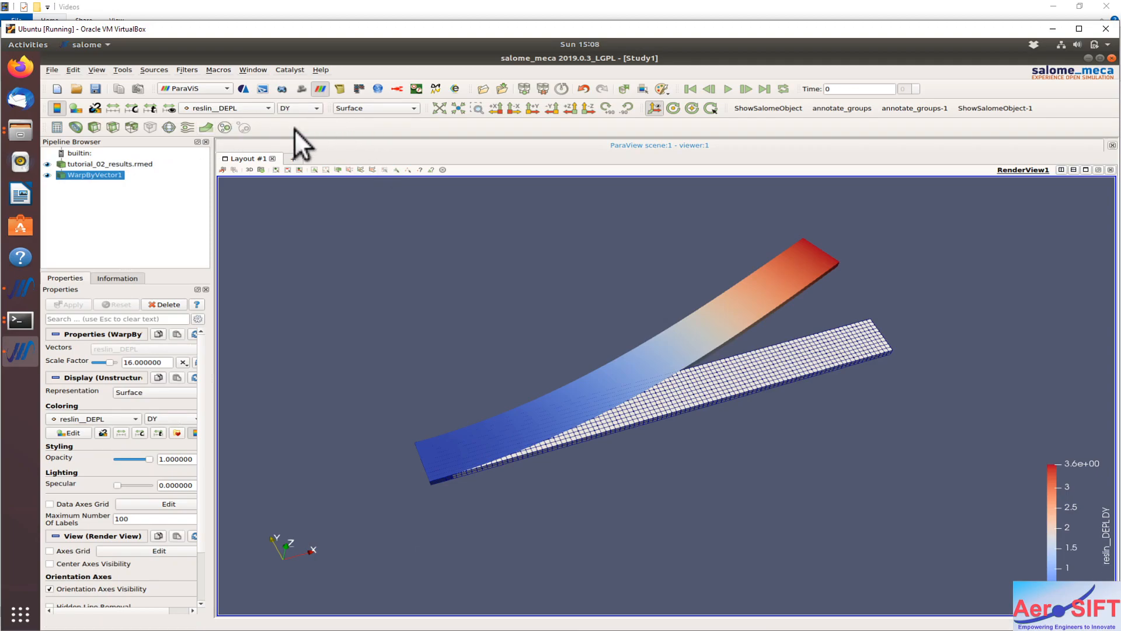
left_click(388, 109)
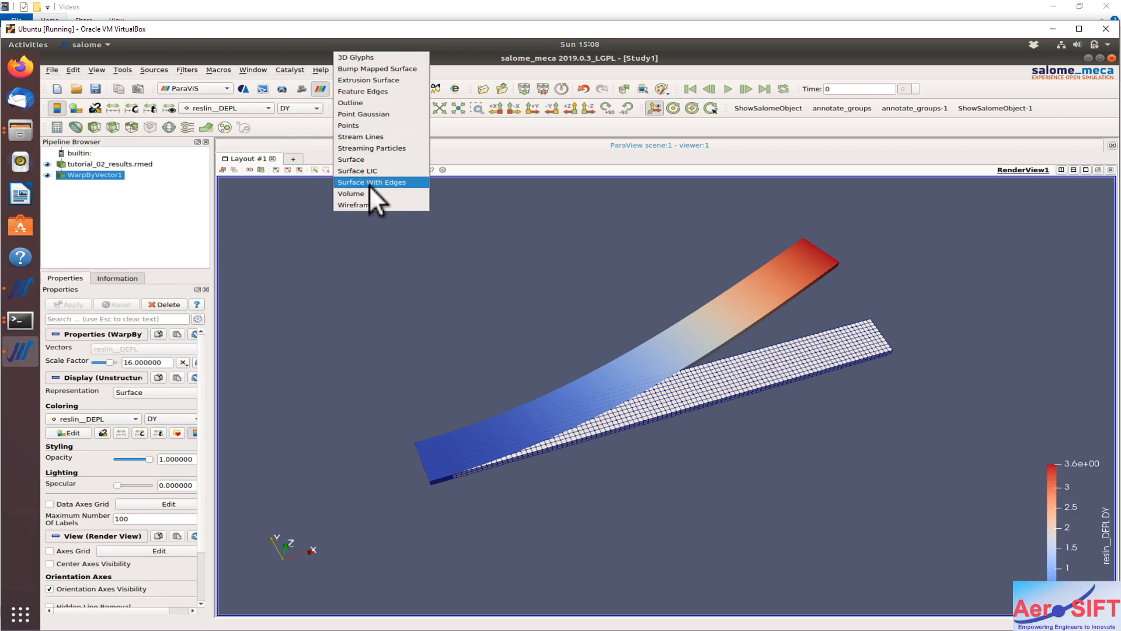
left_click(369, 182)
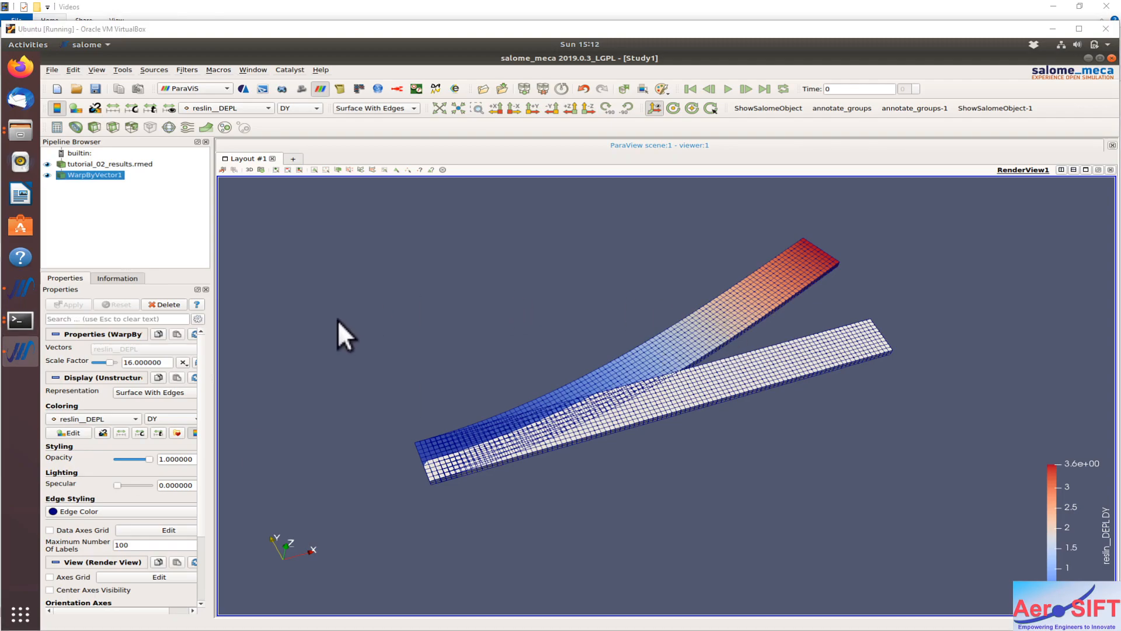
Hide the warped plate and try to load only unnamed_SIGM_NOEU from tutorial_02_results.rmed with GenerateVectors disabled
left_click(47, 175)
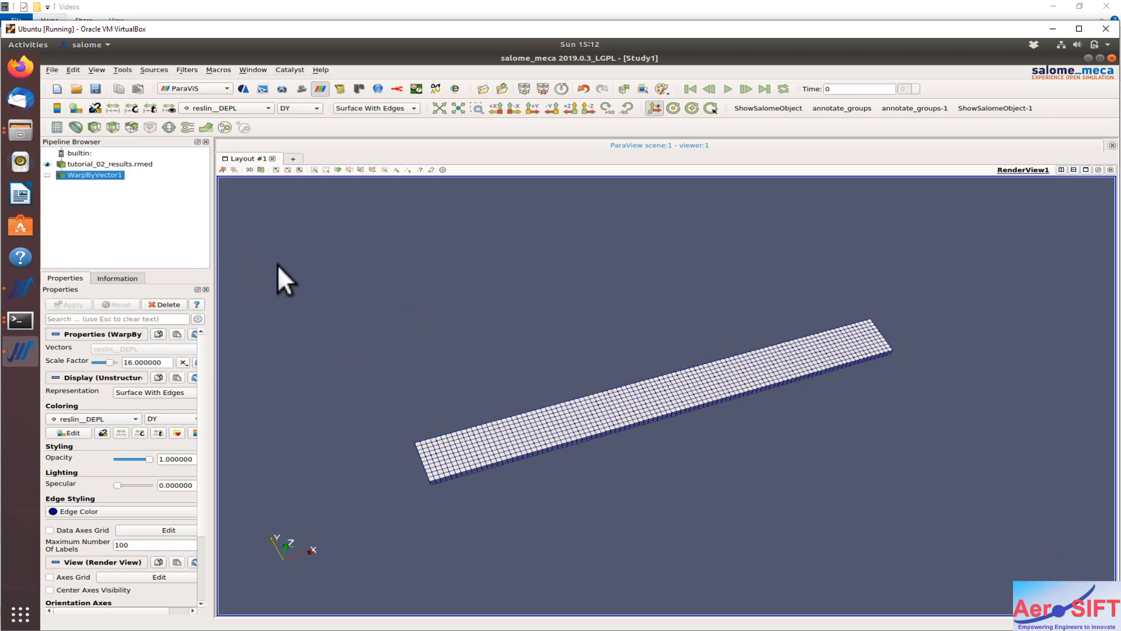
left_click(257, 107)
left_click(257, 107)
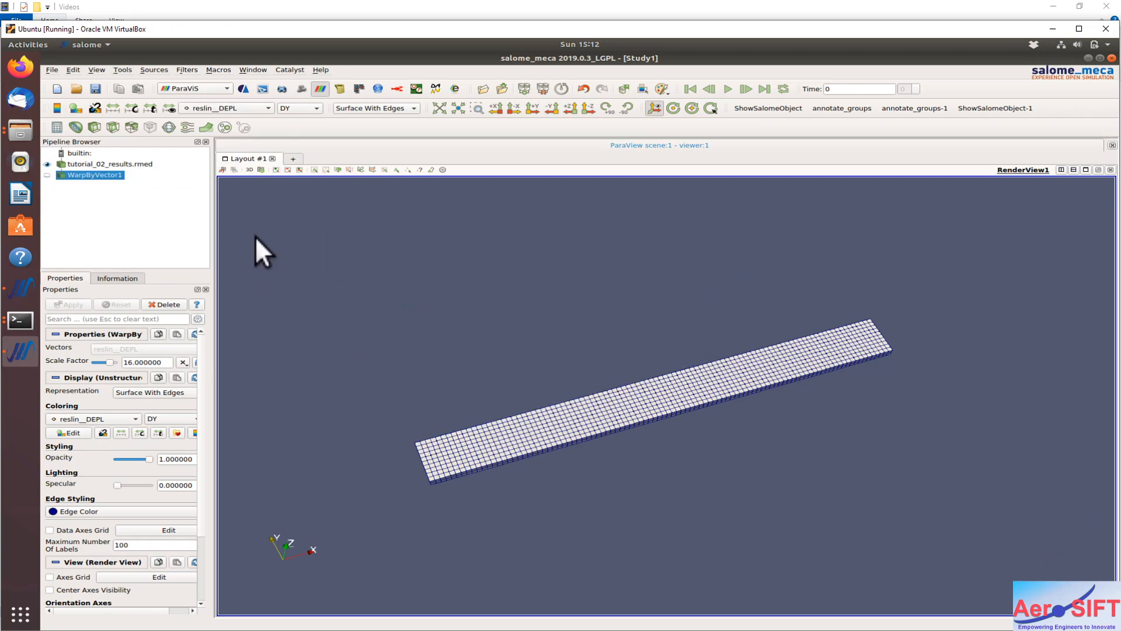
left_click(91, 165)
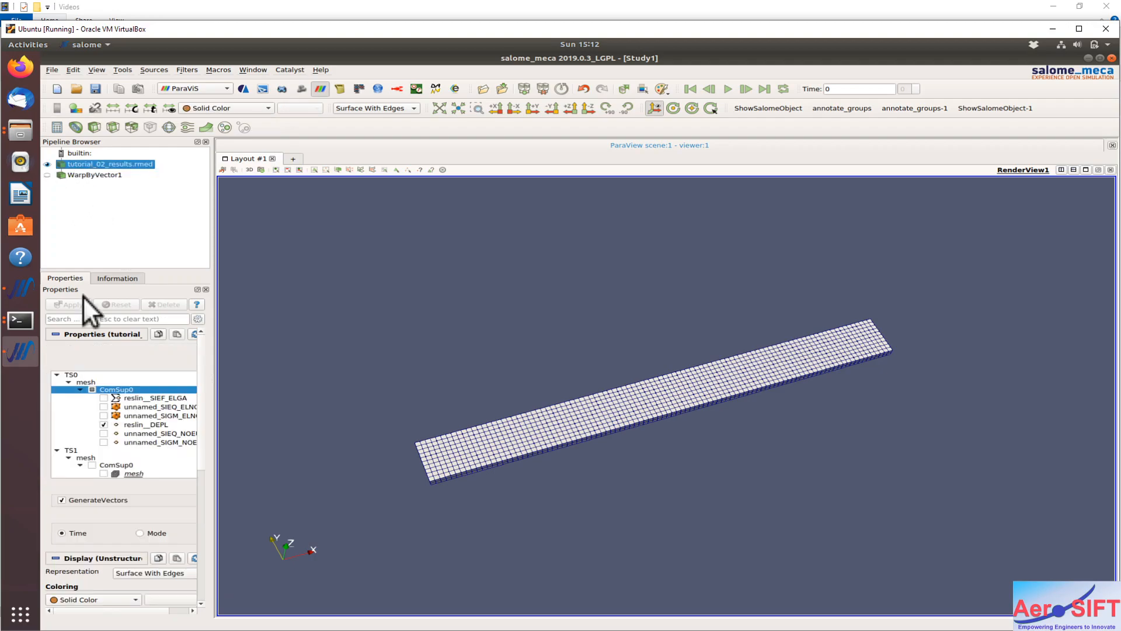
left_click(103, 424)
left_click(104, 442)
left_click(62, 500)
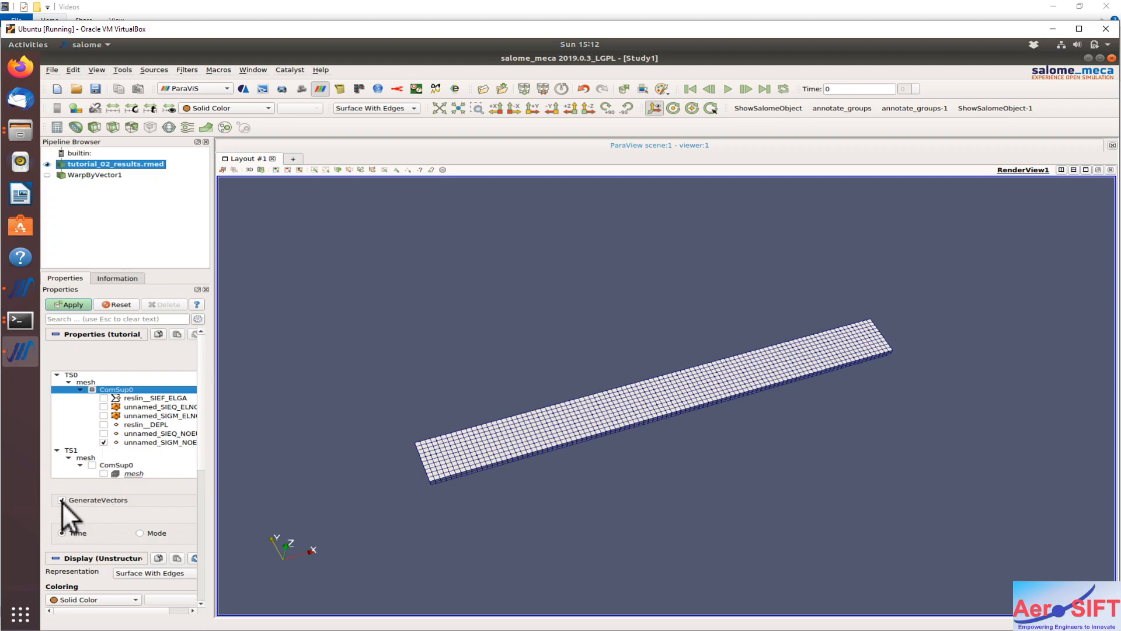
left_click(72, 305)
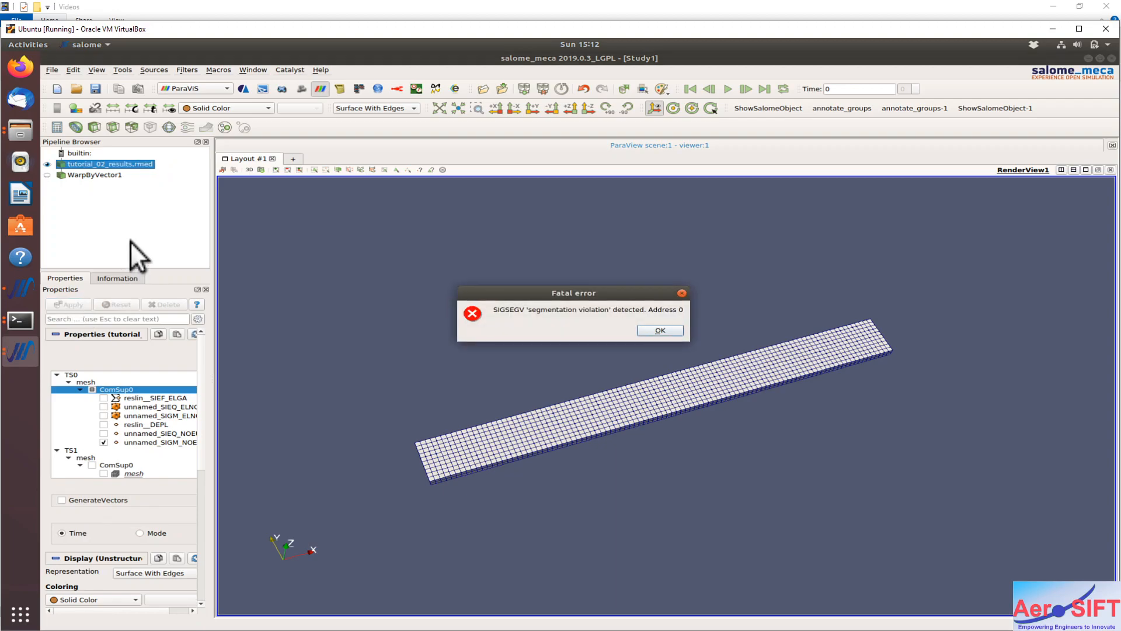
left_click(682, 293)
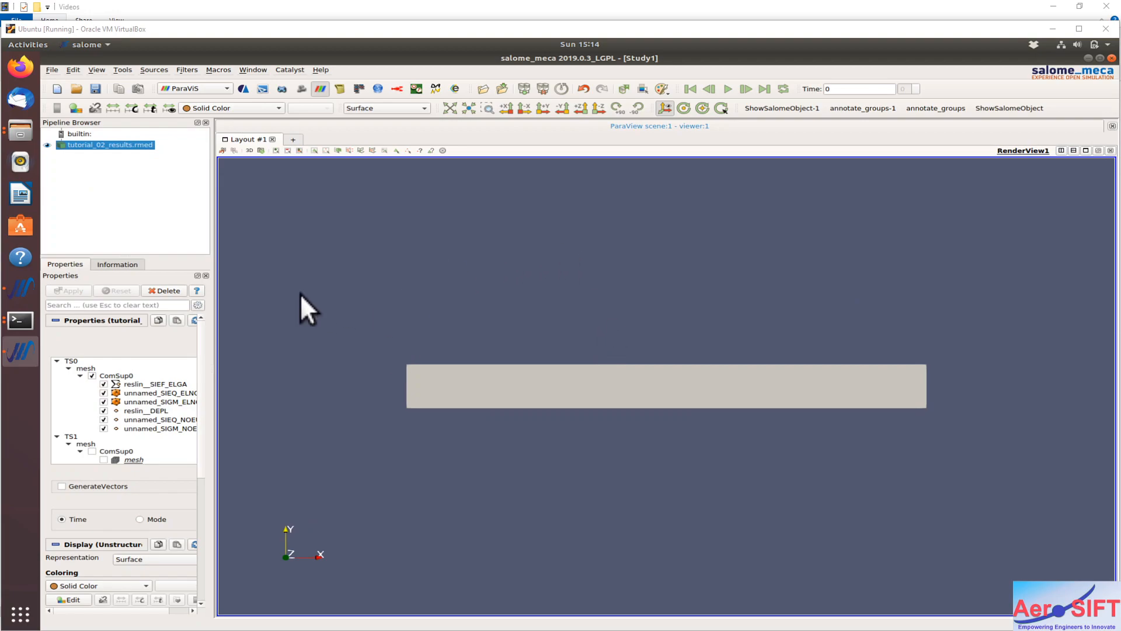
Color the plate by the SIXX component of unnamed_SIGM_NOEU and inspect the stress distribution from several angles
left_click(239, 108)
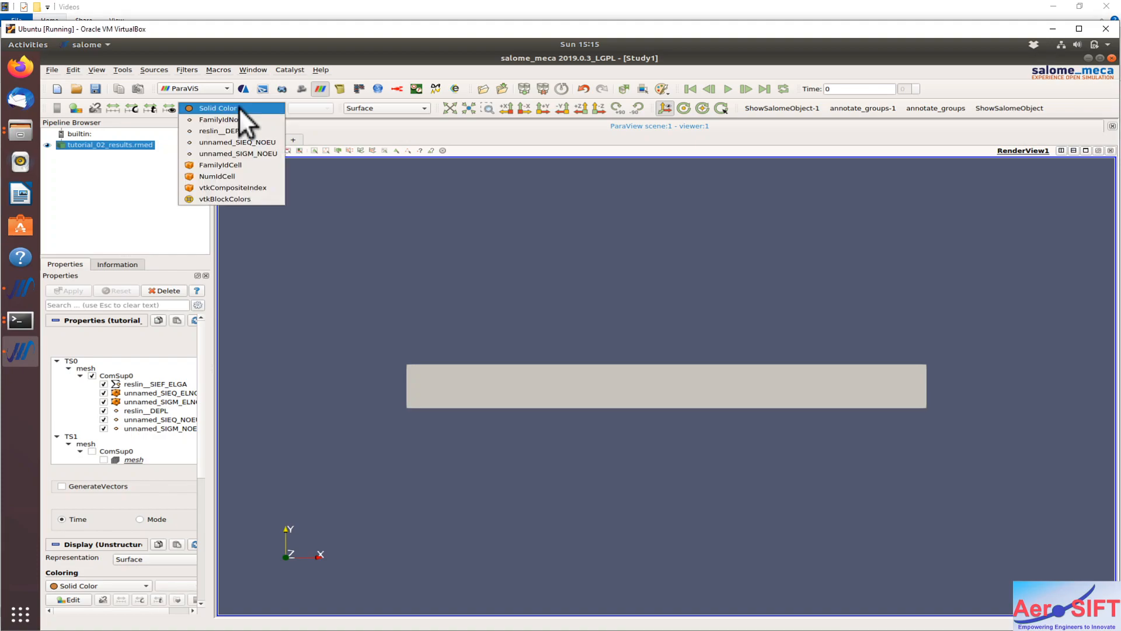
left_click(213, 154)
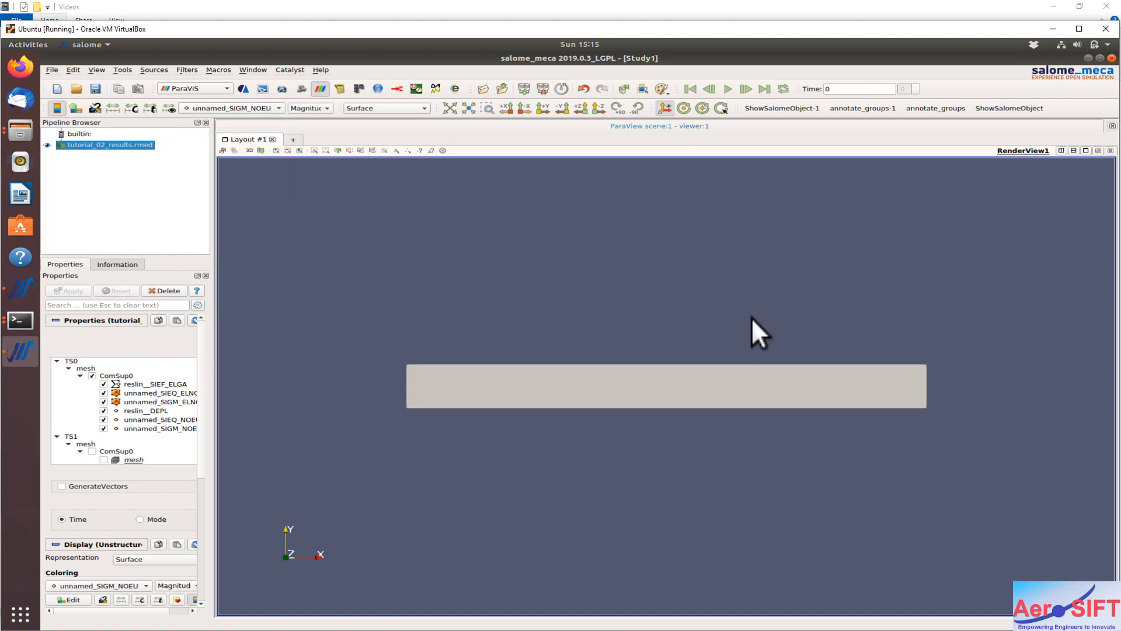
left_click(310, 109)
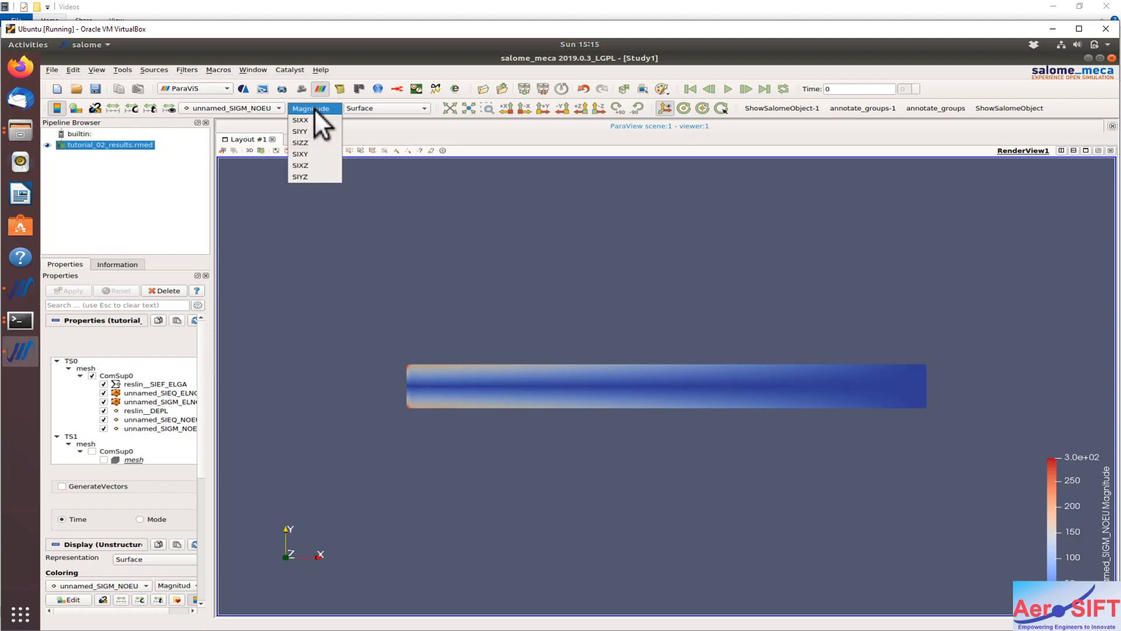
left_click(307, 120)
left_click_drag(795, 415, 939, 322)
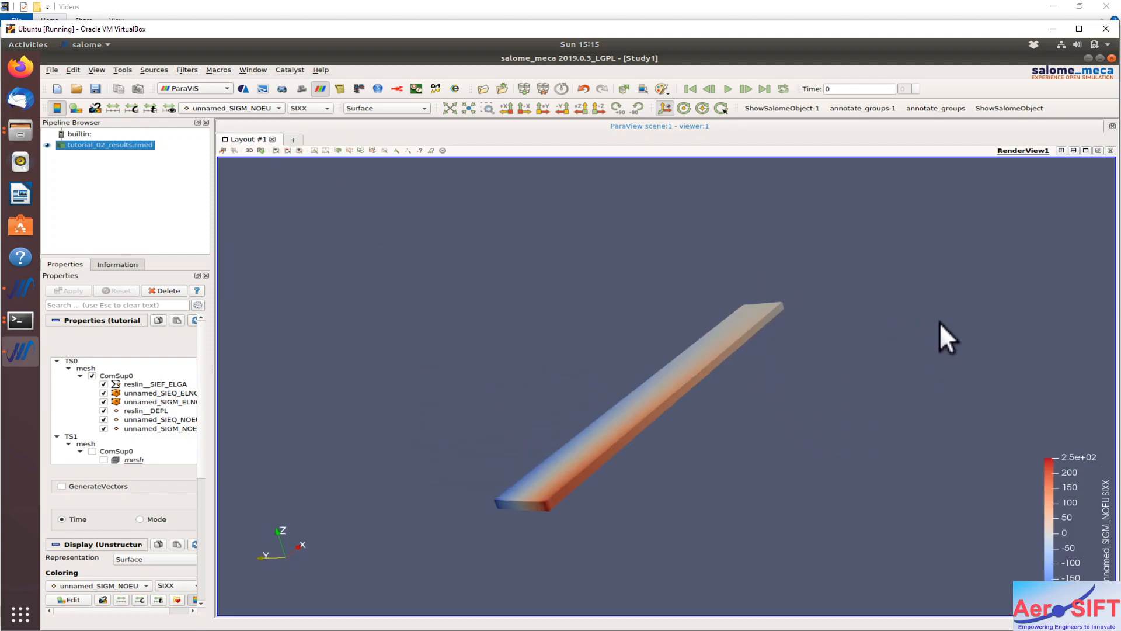
left_click_drag(545, 569, 513, 562)
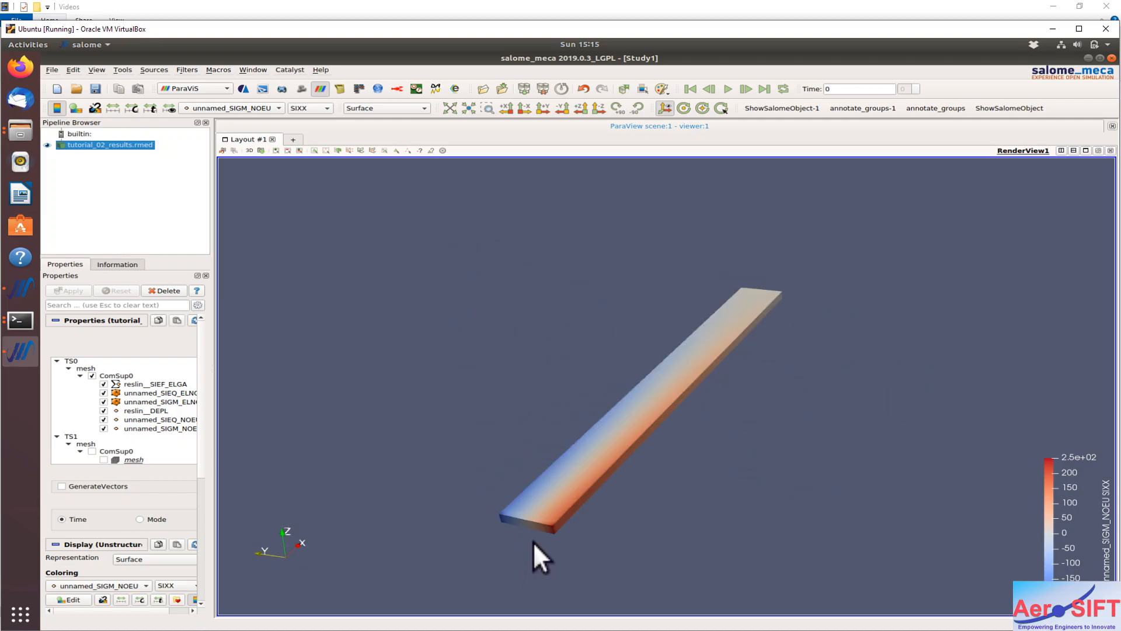
left_click_drag(591, 502, 463, 461)
left_click_drag(671, 350, 703, 461)
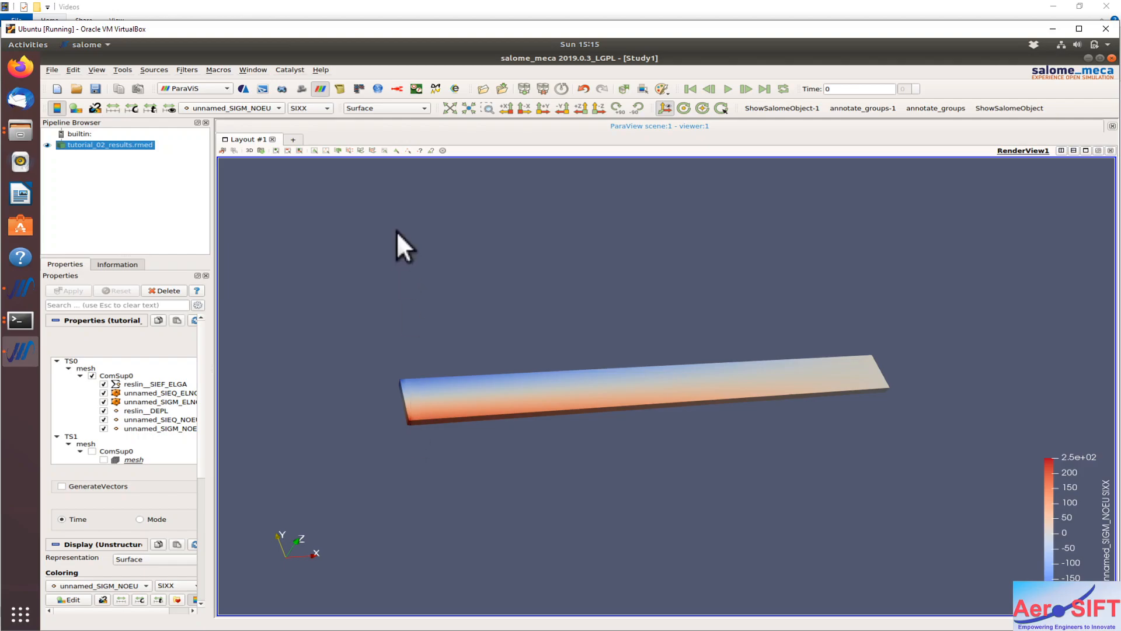
Show the Selection Display Inspector and enable unnamed_SIGM_NOEU as the point label
left_click(98, 71)
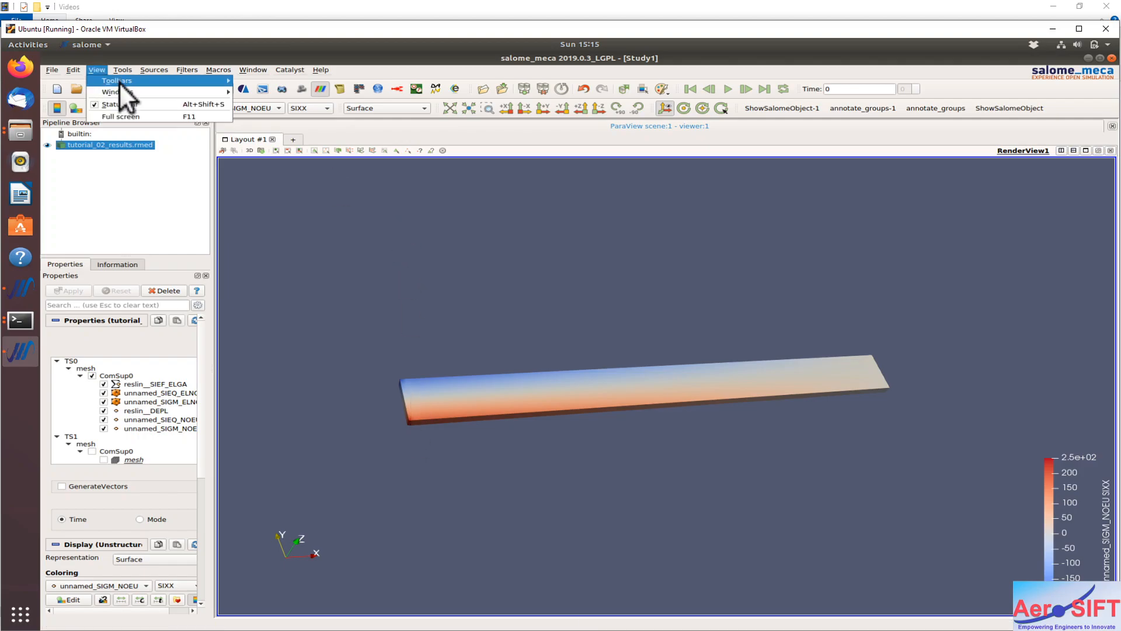
mouse_move(119, 92)
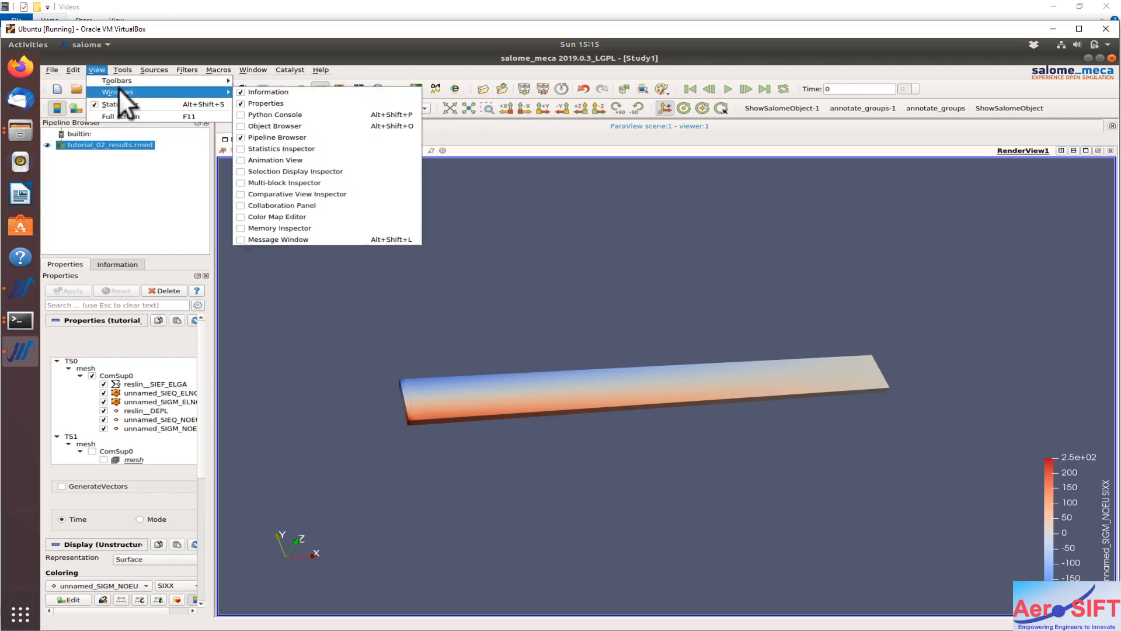
left_click(241, 171)
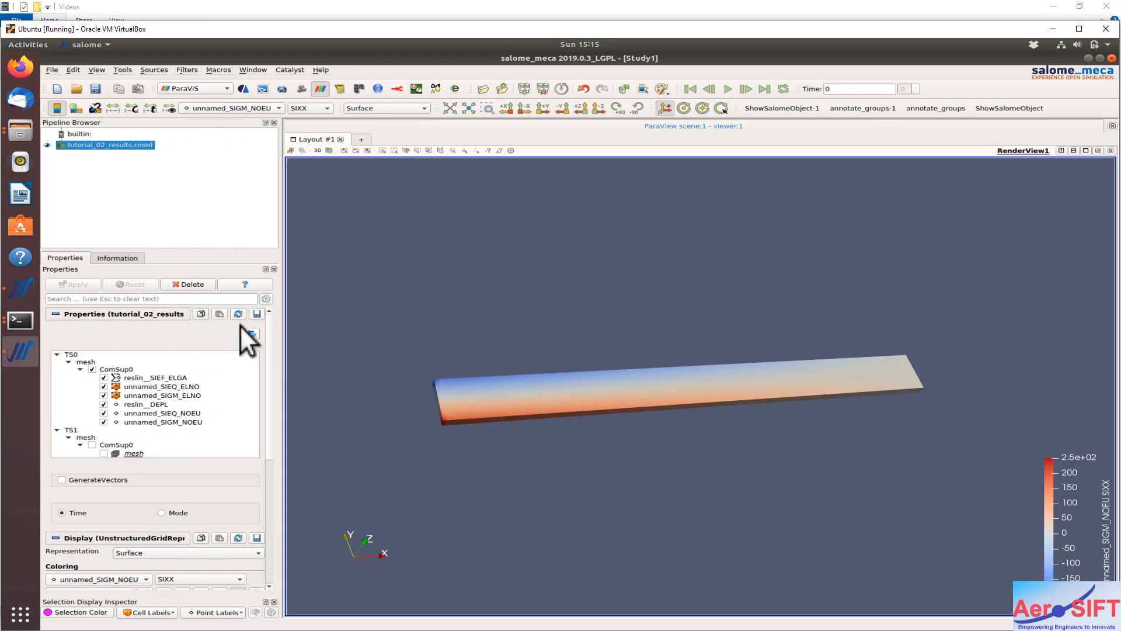
left_click_drag(271, 375, 269, 559)
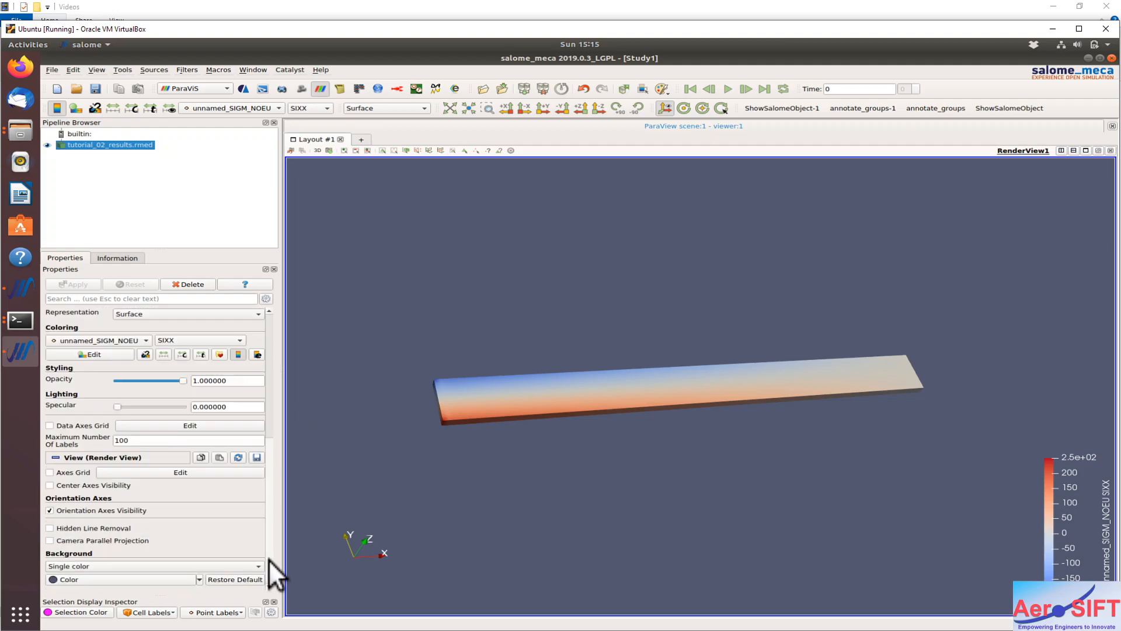
left_click(236, 612)
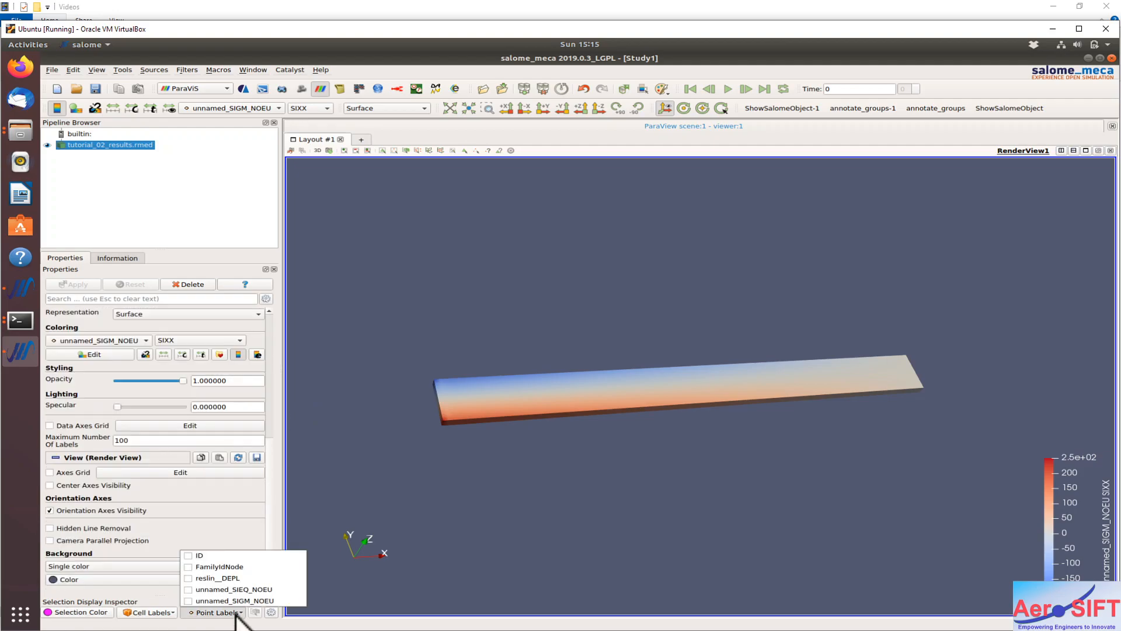
left_click(188, 601)
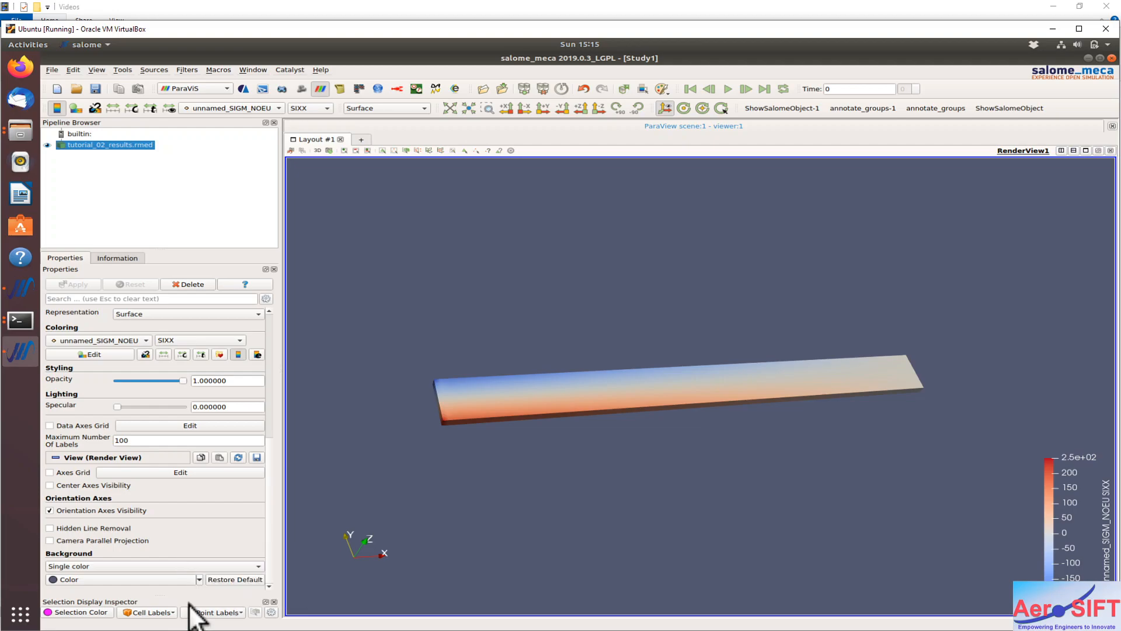
Probe nodal stresses on the plate with interactive point selection and with point tooltips near its high-SIXX corner
left_click(476, 150)
left_click(695, 399)
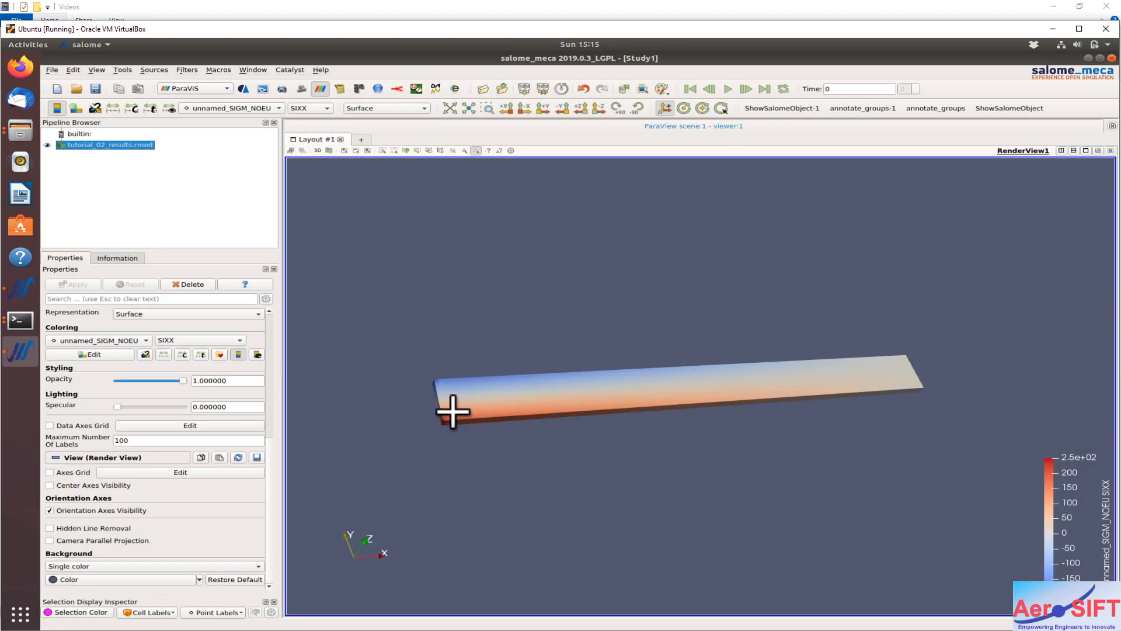
left_click(487, 151)
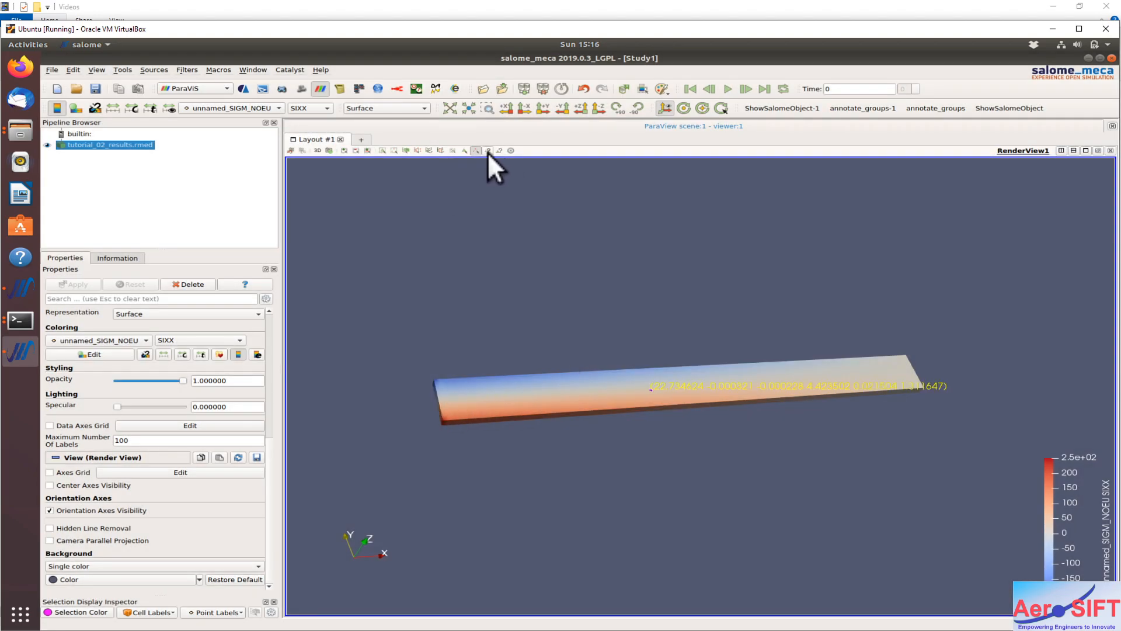
left_click(488, 151)
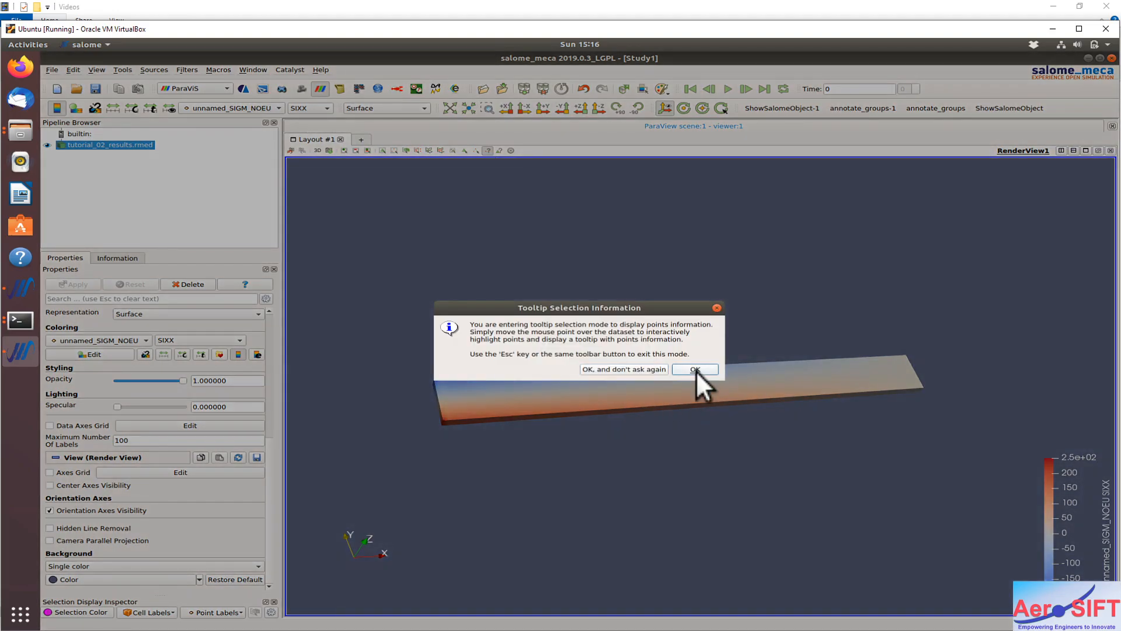
left_click(645, 369)
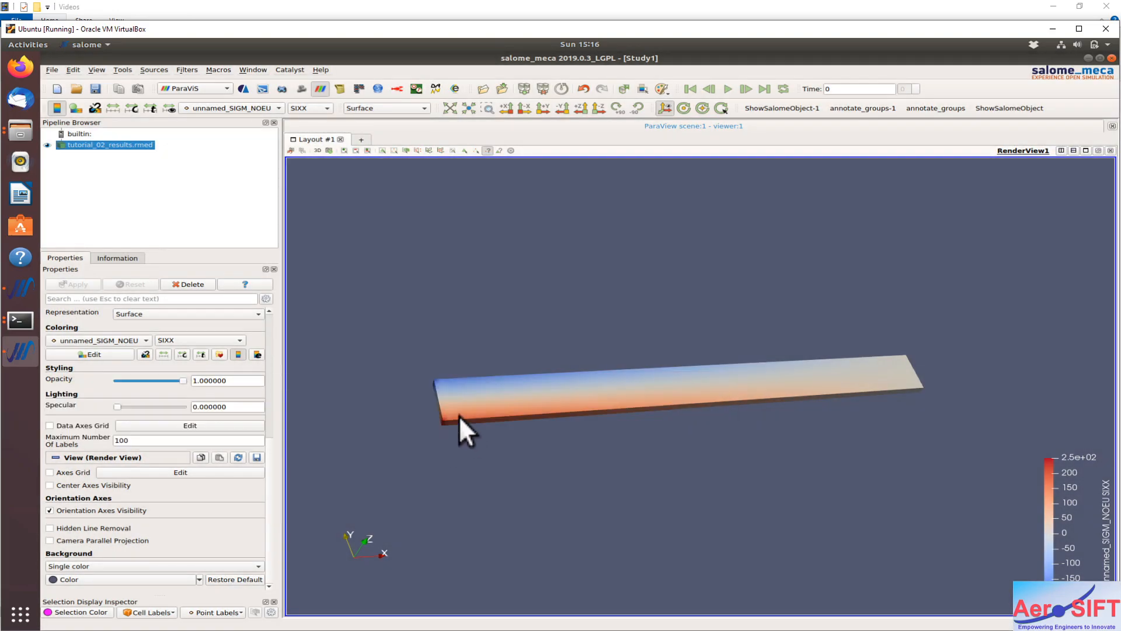
mouse_move(459, 406)
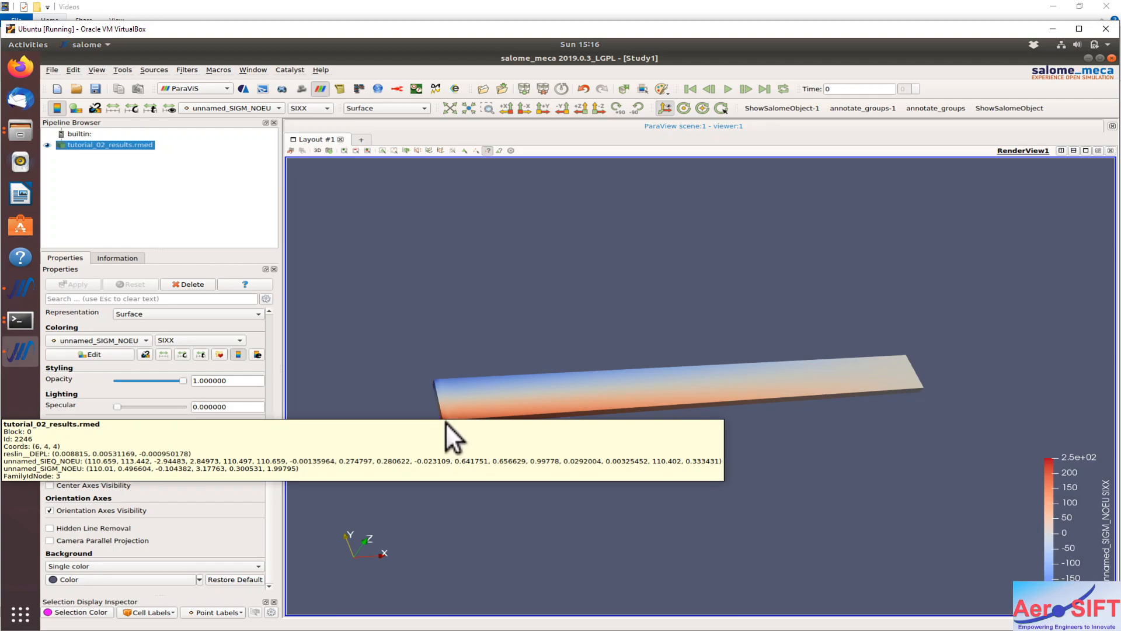
Zoom in on the plate's X-minimum end and read the point tooltip at the high-SIXX corner
left_click(487, 108)
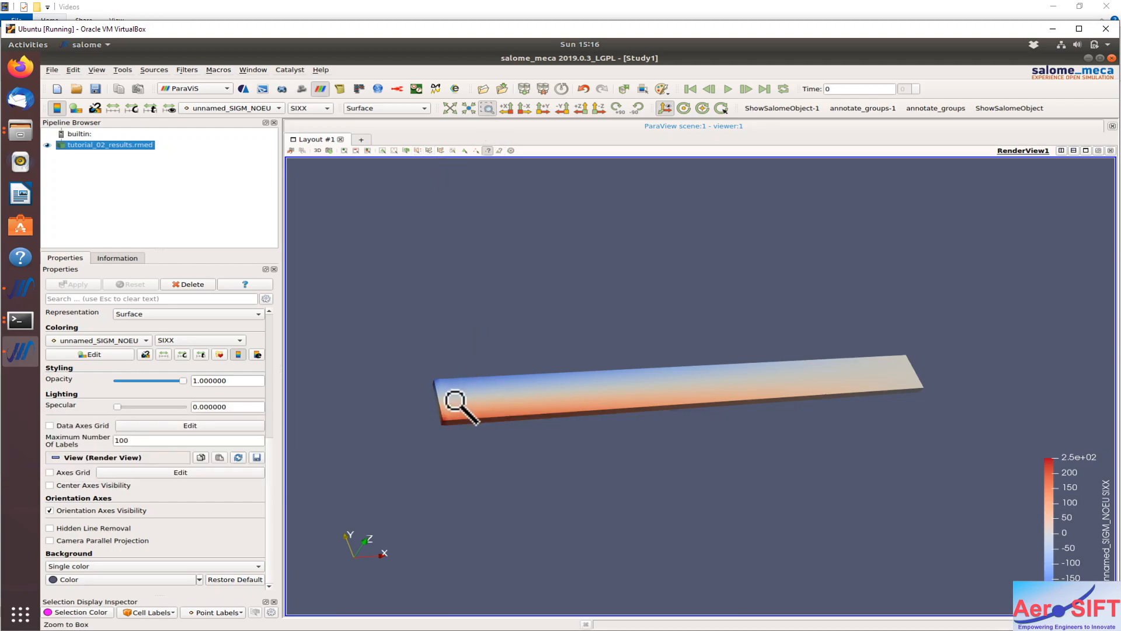
left_click_drag(458, 376, 463, 375)
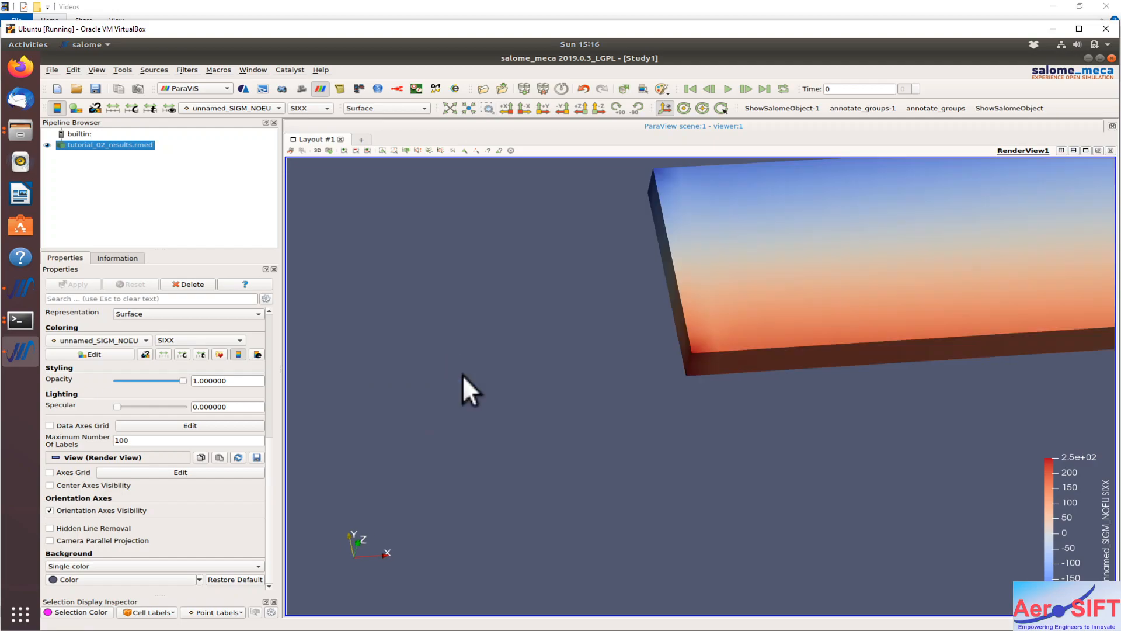
left_click(486, 152)
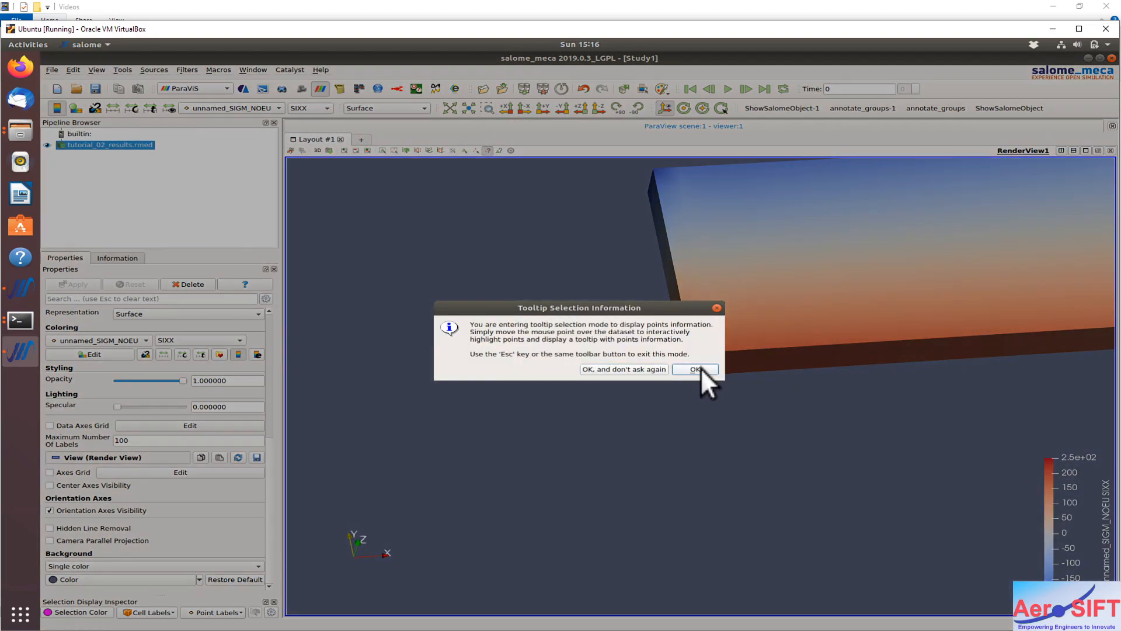
left_click(698, 369)
mouse_move(701, 358)
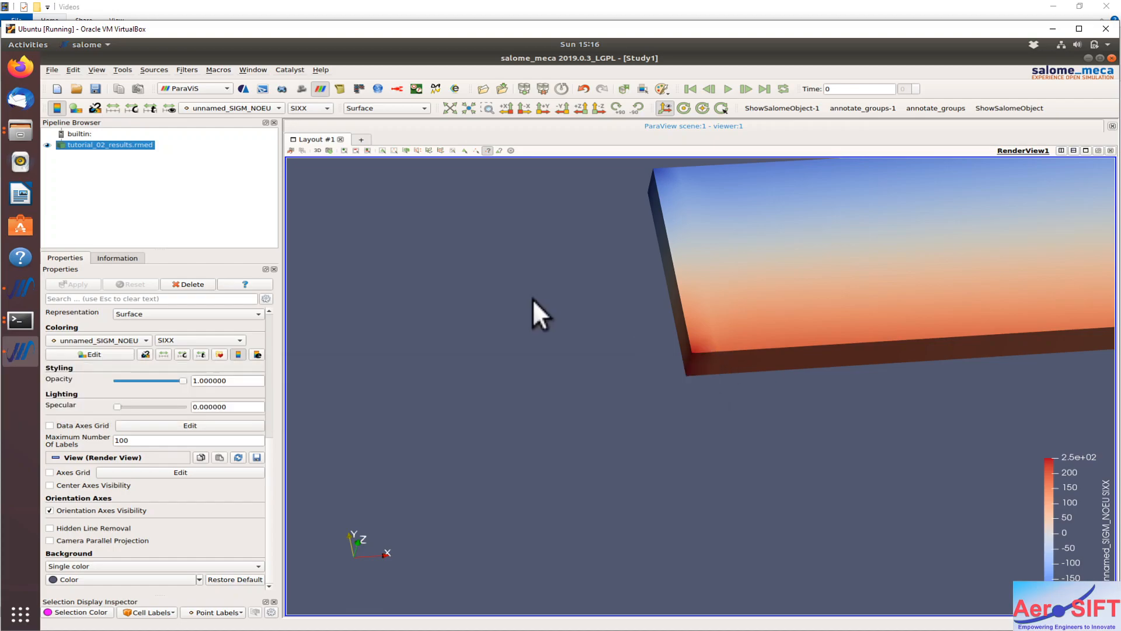
Show the DataAnalysis tools in the ParaViS workspace
left_click(123, 71)
mouse_move(97, 70)
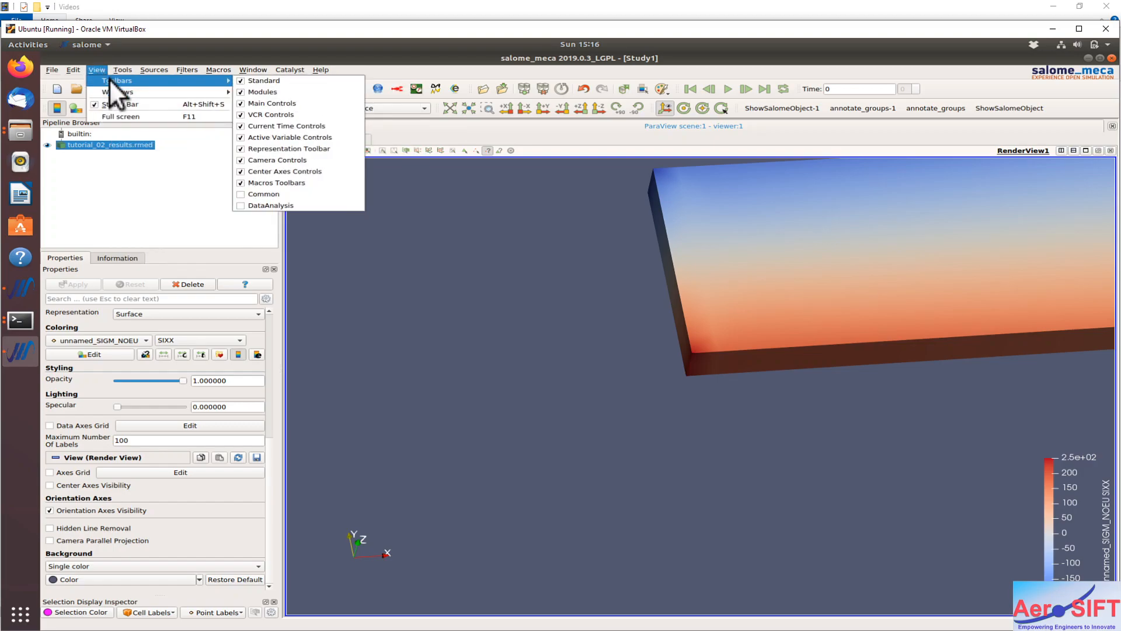
left_click(240, 205)
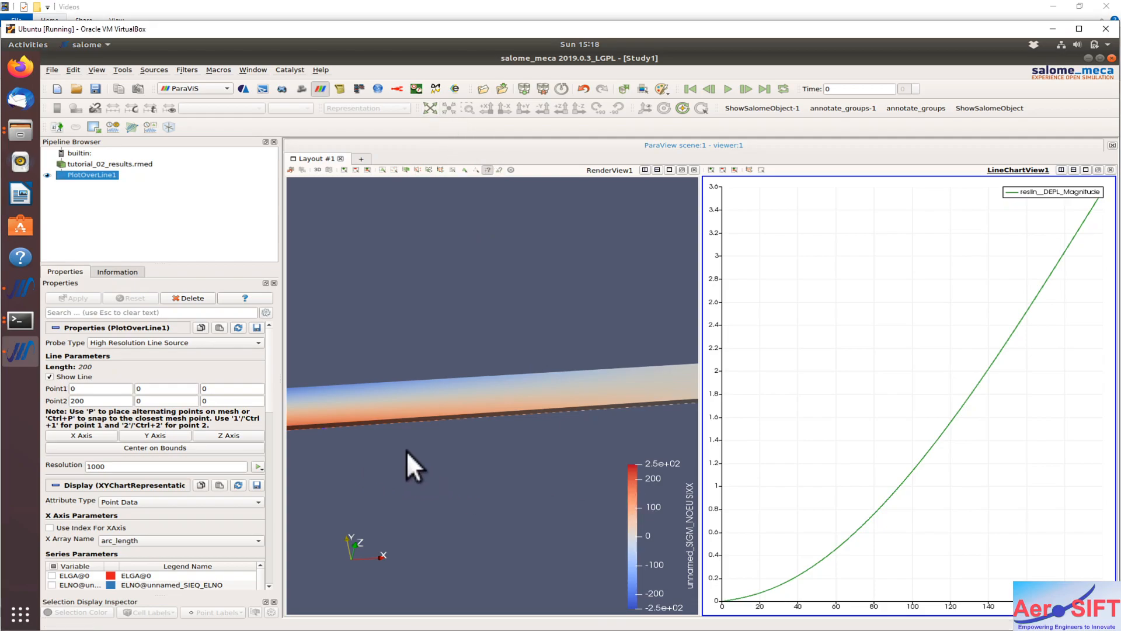
left_click(295, 441)
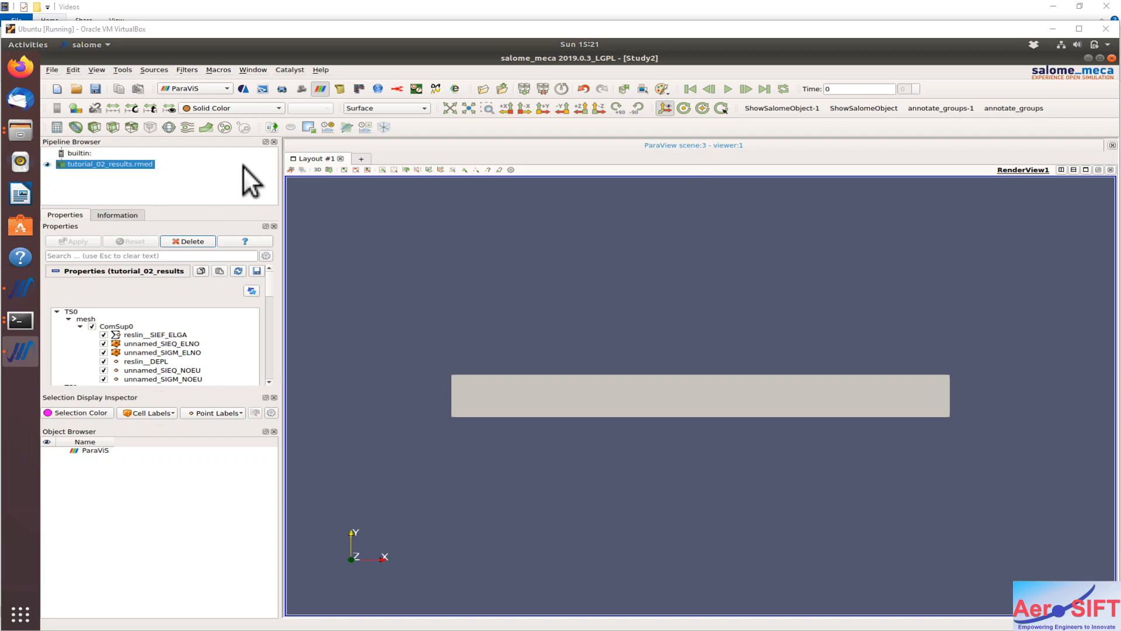
Create a Plot Over Line of tutorial_02_results.rmed from (0, 0, 0) to (200, 0, 0) along the plate's lower edge
left_click(346, 130)
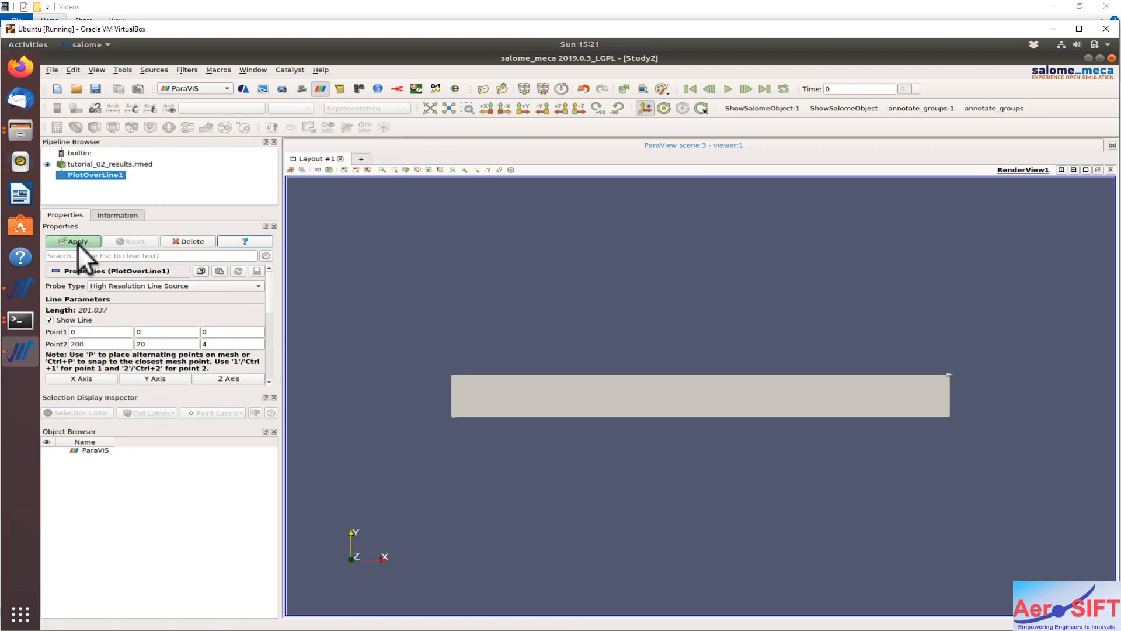
double_click(141, 344)
type("0")
key("Tab")
type("0")
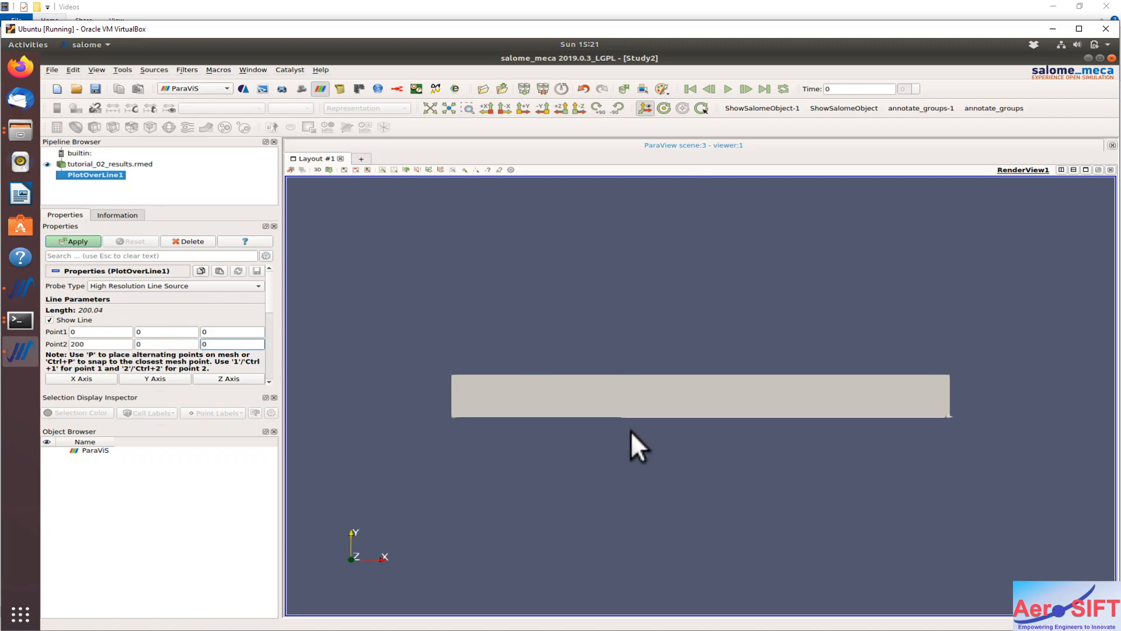
left_click_drag(595, 413, 491, 480)
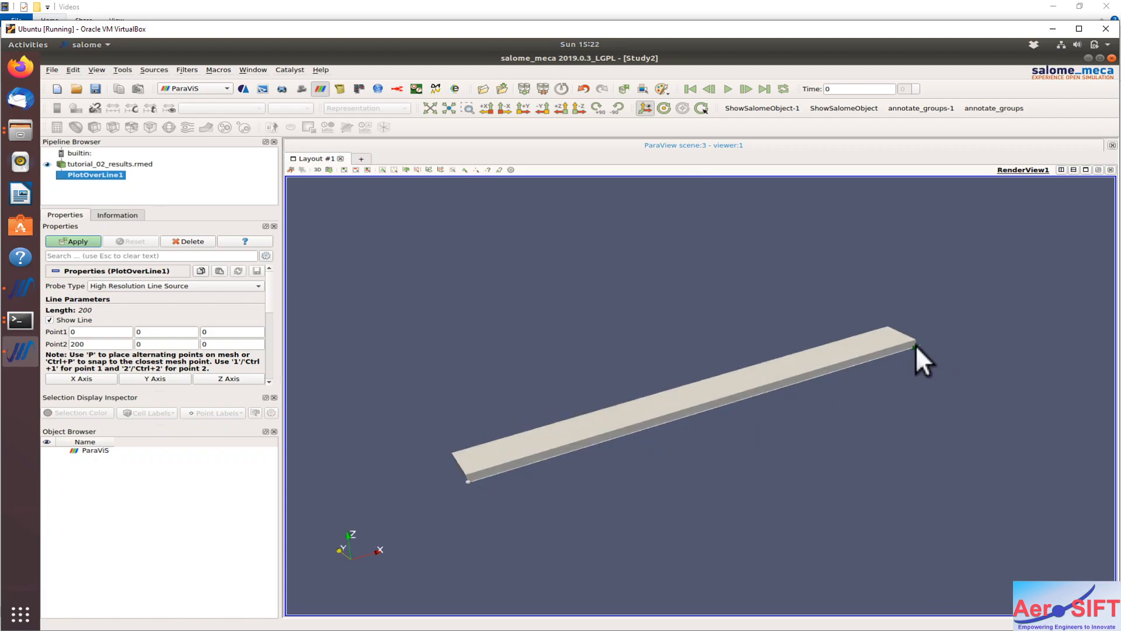
left_click(77, 241)
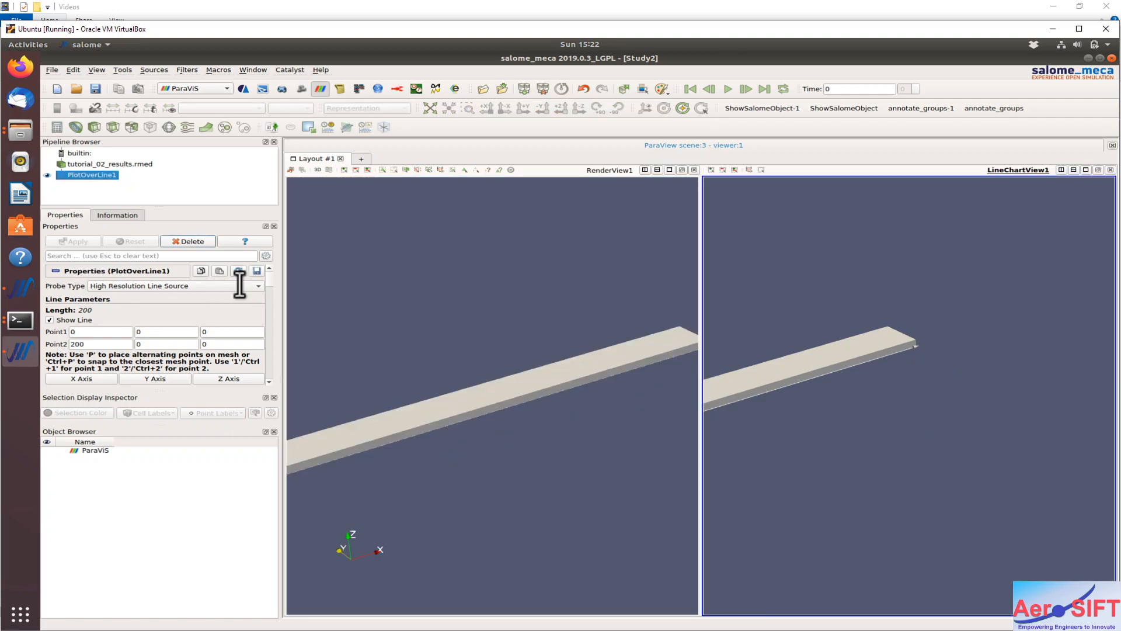
Hide the ELGA@0, both ELNO, FamilyIdCell, FamilyIdNode and NumIdCell series in the line chart
left_click_drag(267, 281, 265, 310)
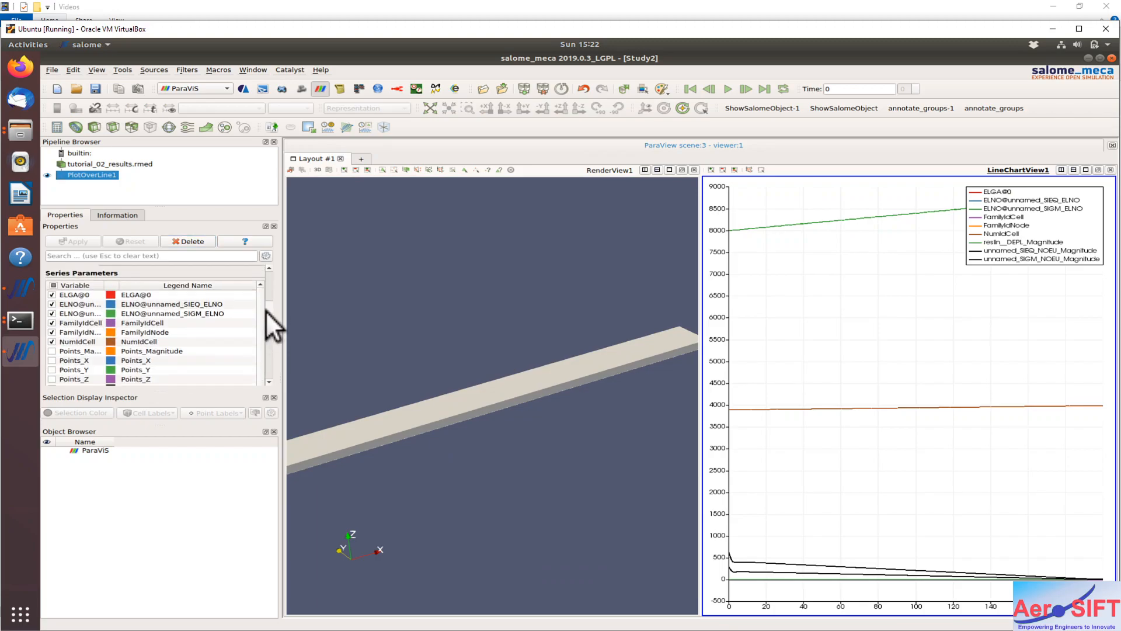
left_click(51, 295)
left_click(52, 304)
left_click(52, 313)
left_click(52, 323)
left_click(52, 332)
left_click(51, 342)
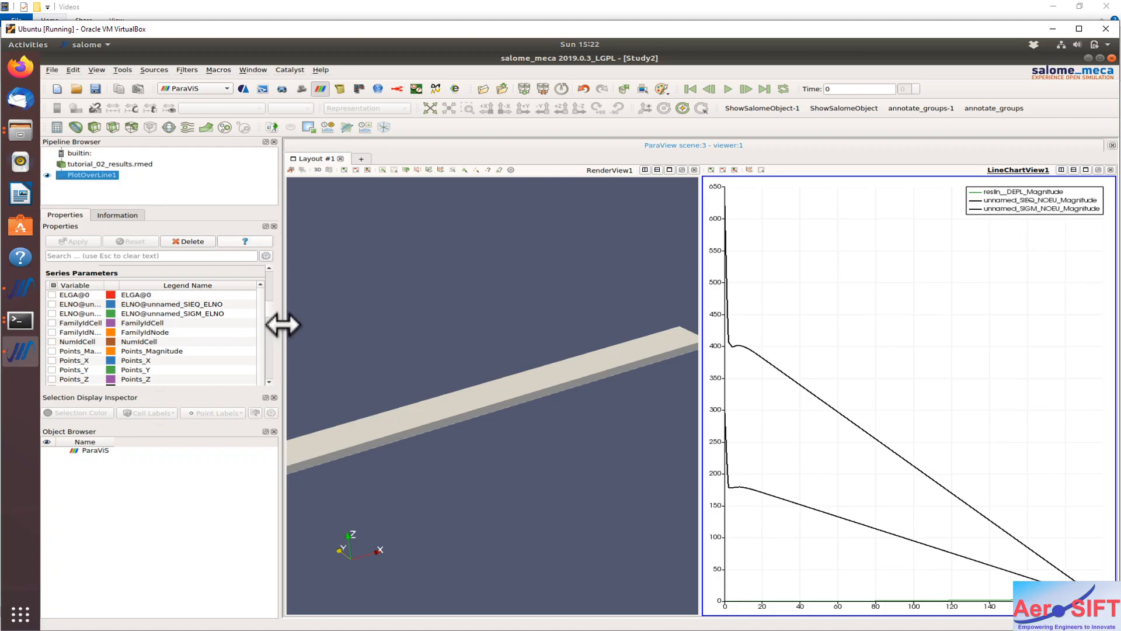
Hide the reslin__DEPL_Magnitude and unnamed_SIEQ_NOEU_Magnitude series and examine the remaining stress curve near the start of the line
scroll(269, 309, "down", 3)
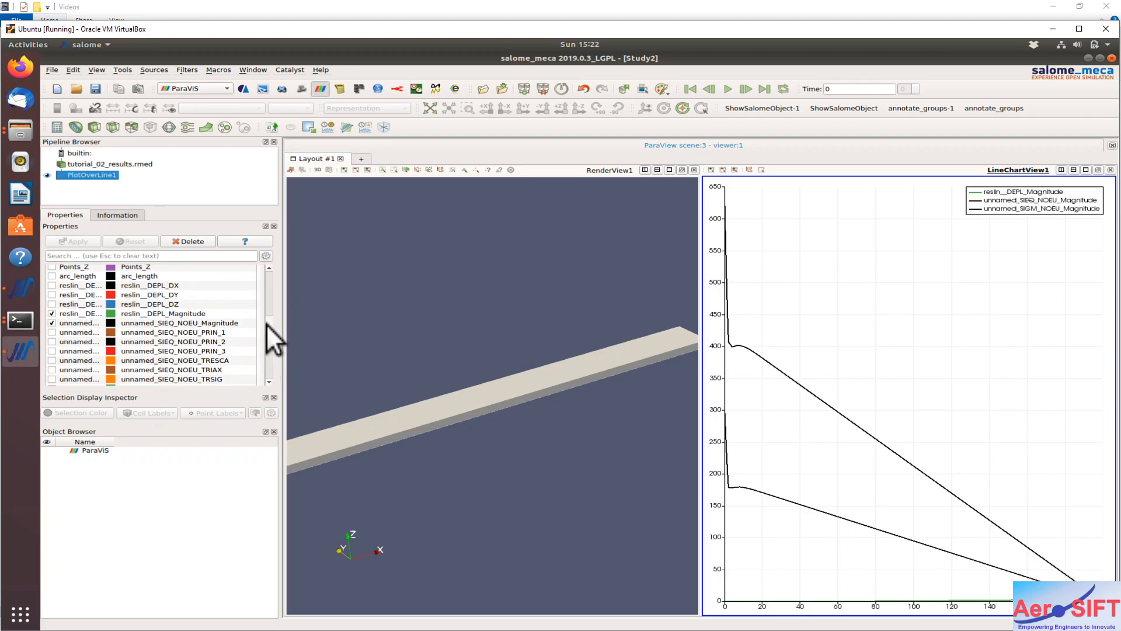
left_click(52, 313)
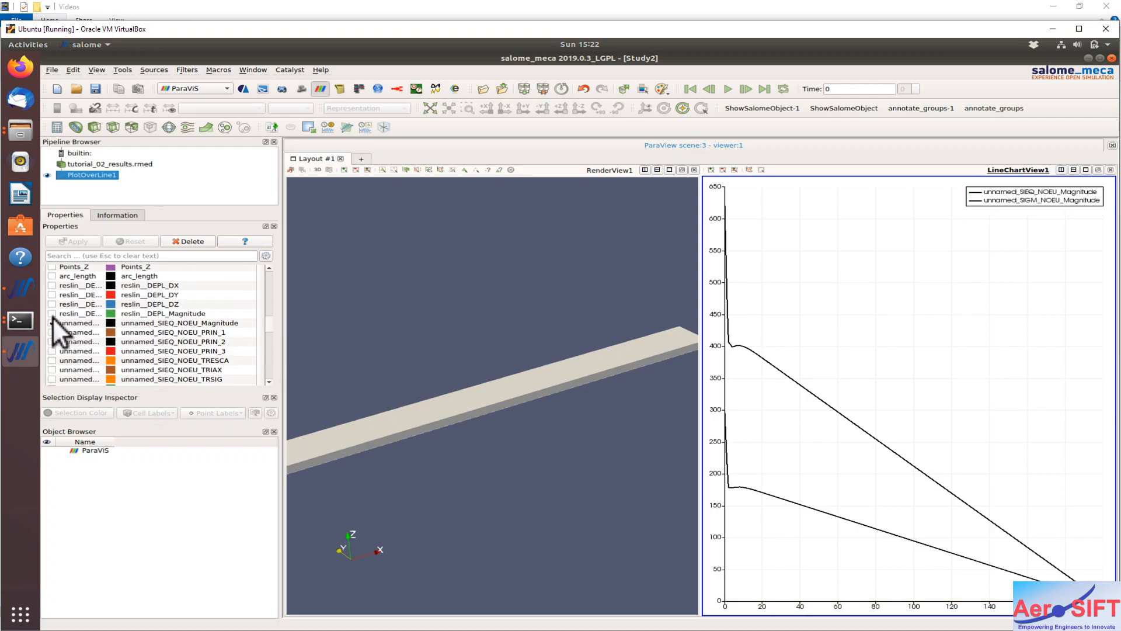
left_click(51, 322)
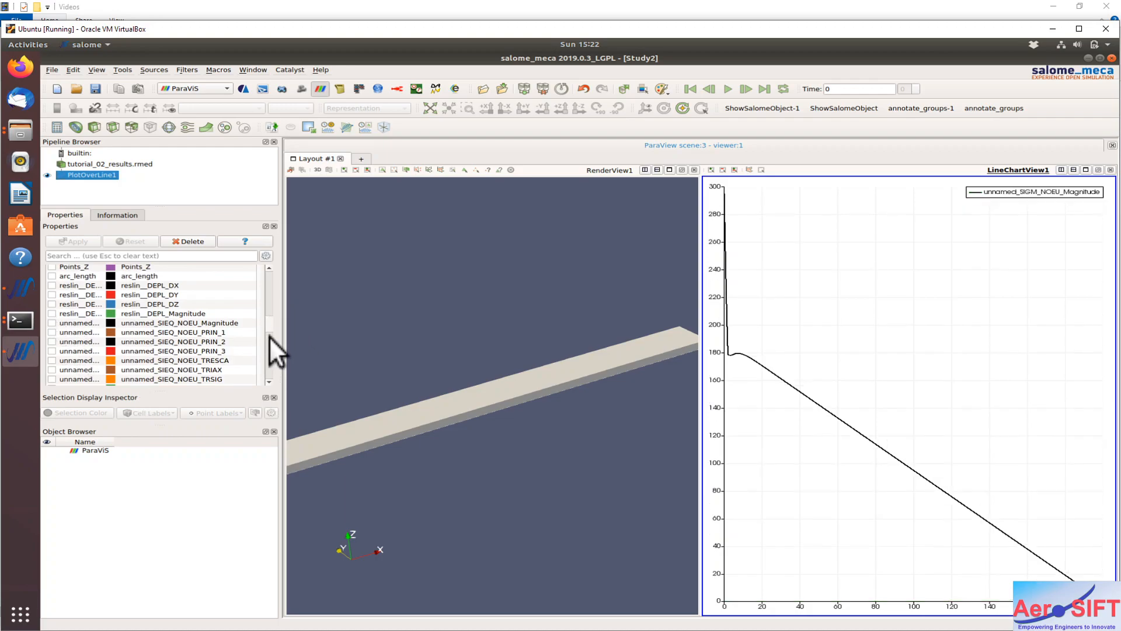
scroll(271, 350, "down", 3)
scroll(274, 359, "up", 3)
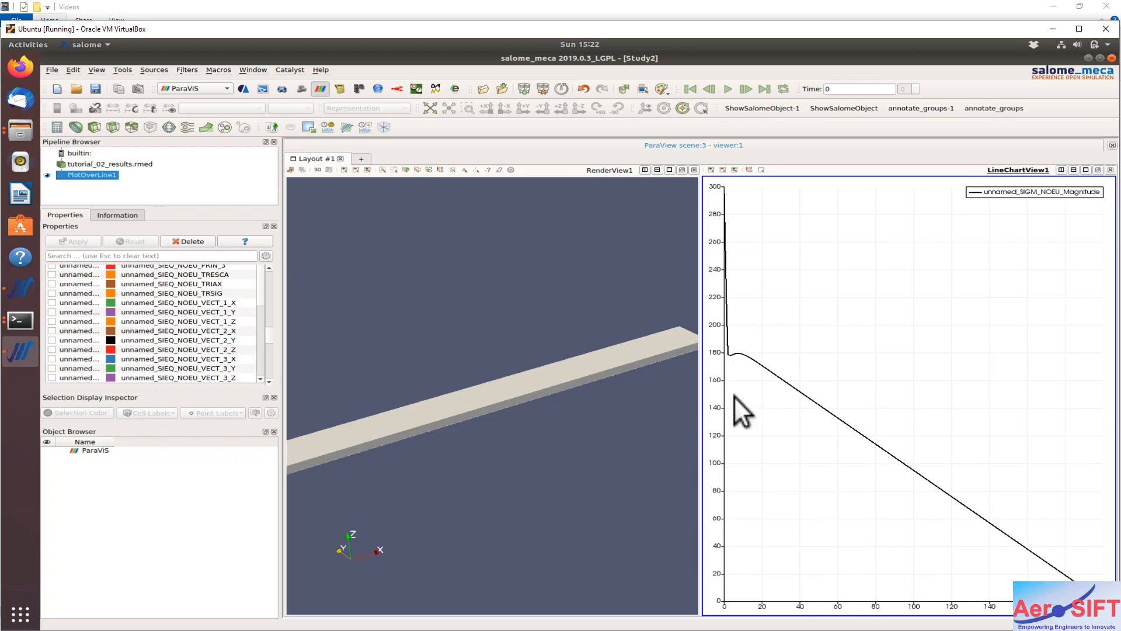
mouse_move(736, 358)
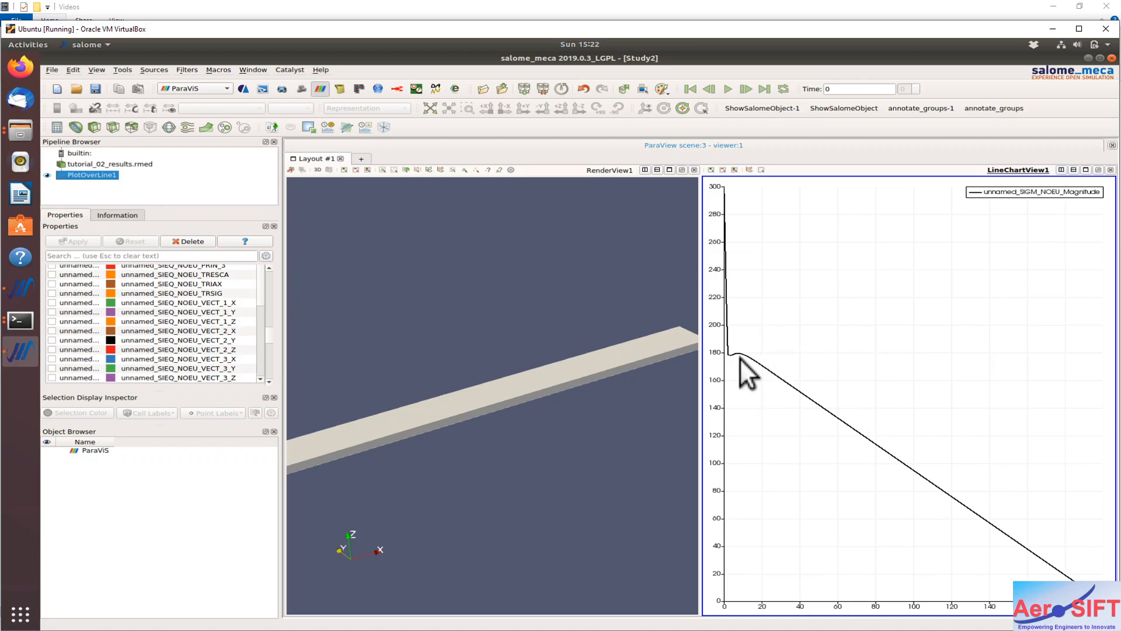